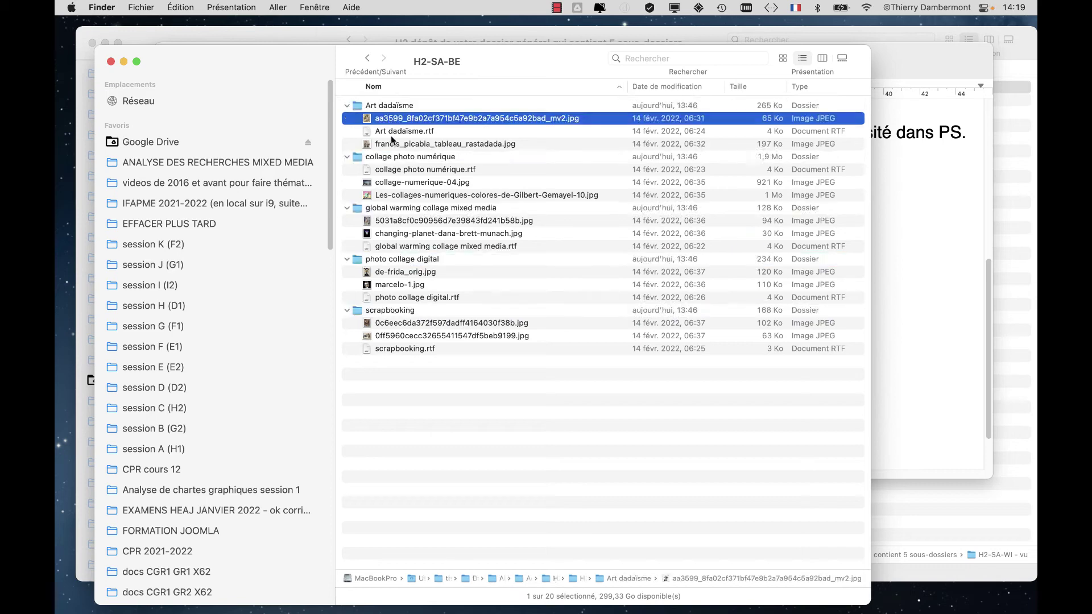
Step: Open both Art dadaïsme JPEGs and fit Picabia's Tableau Rastadada collage in the window
left_click(393, 145, "super")
key("super+o")
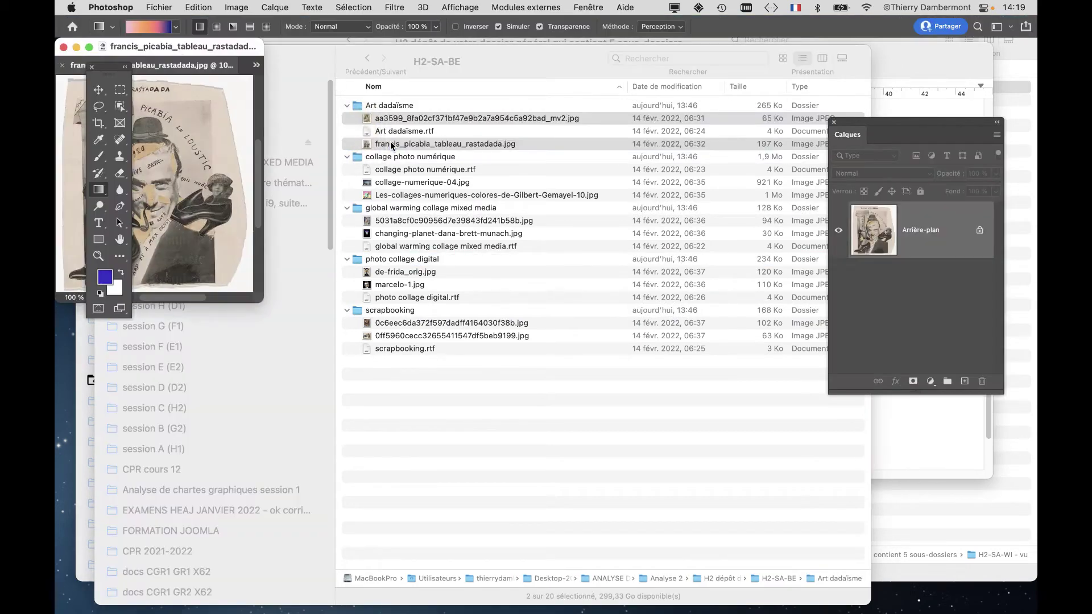
scroll(611, 284, "up", 2)
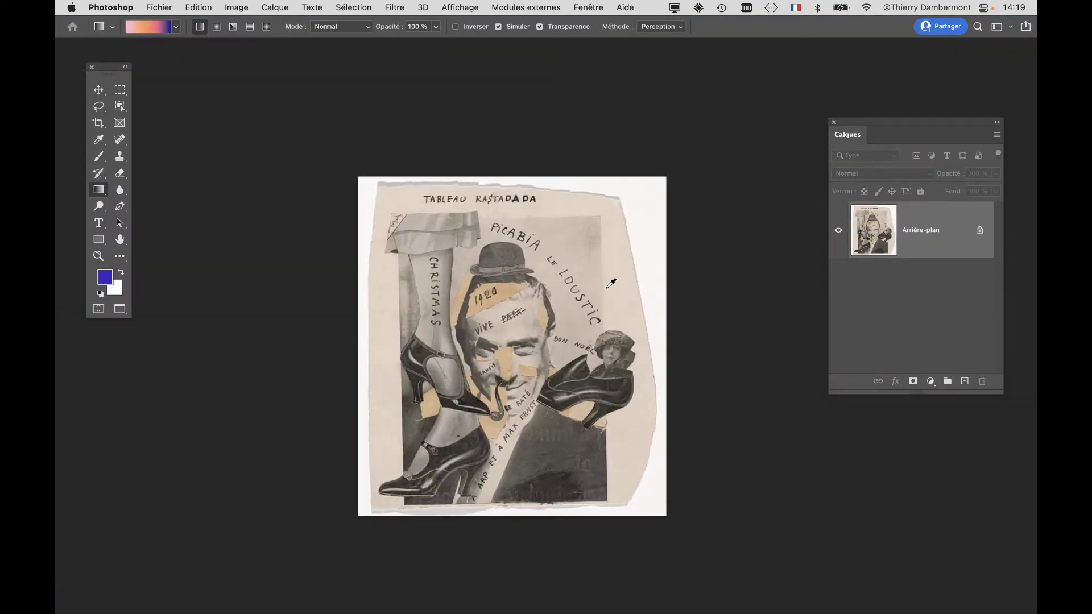
scroll(611, 285, "up", 2)
scroll(611, 286, "up", 2)
scroll(609, 287, "up", 2)
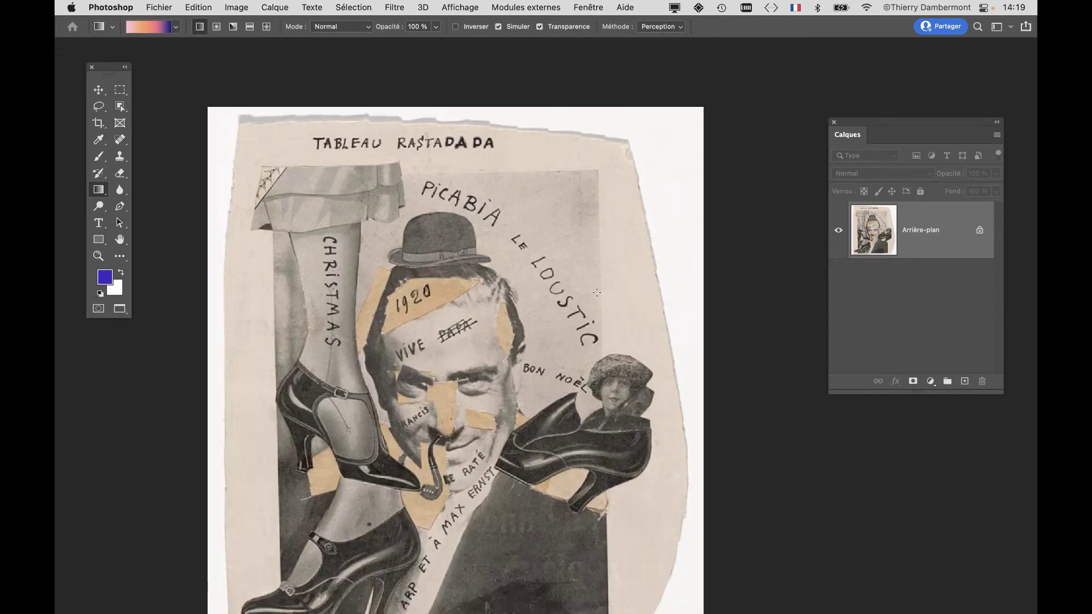
scroll(608, 288, "down", 2)
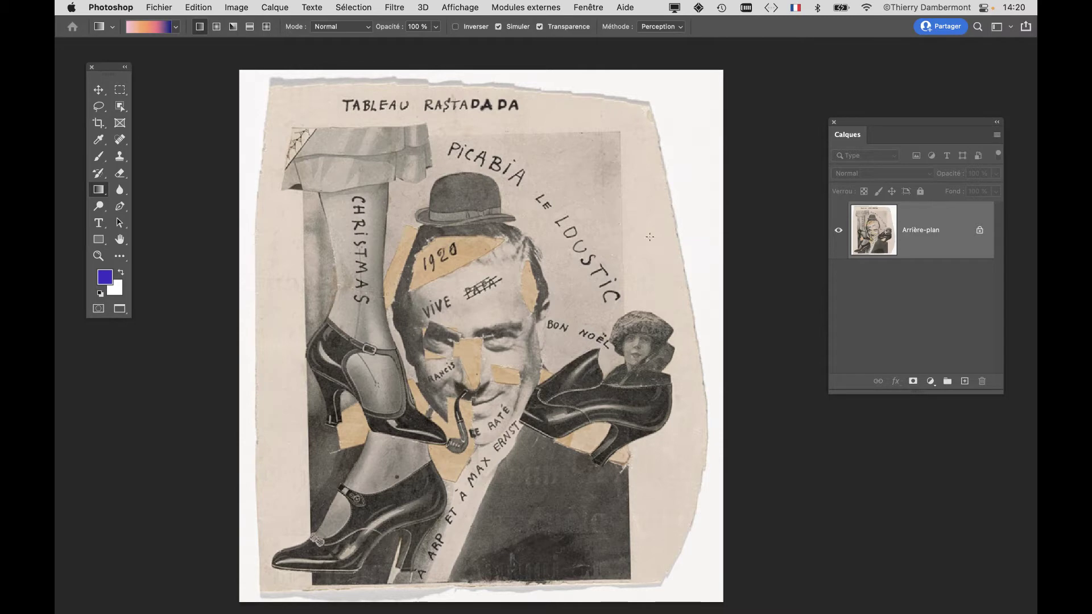
Step: Zoom in on the face and BON NOËL lettering of the Picabia collage, then back out
scroll(576, 321, "up", 2)
scroll(578, 316, "up", 1)
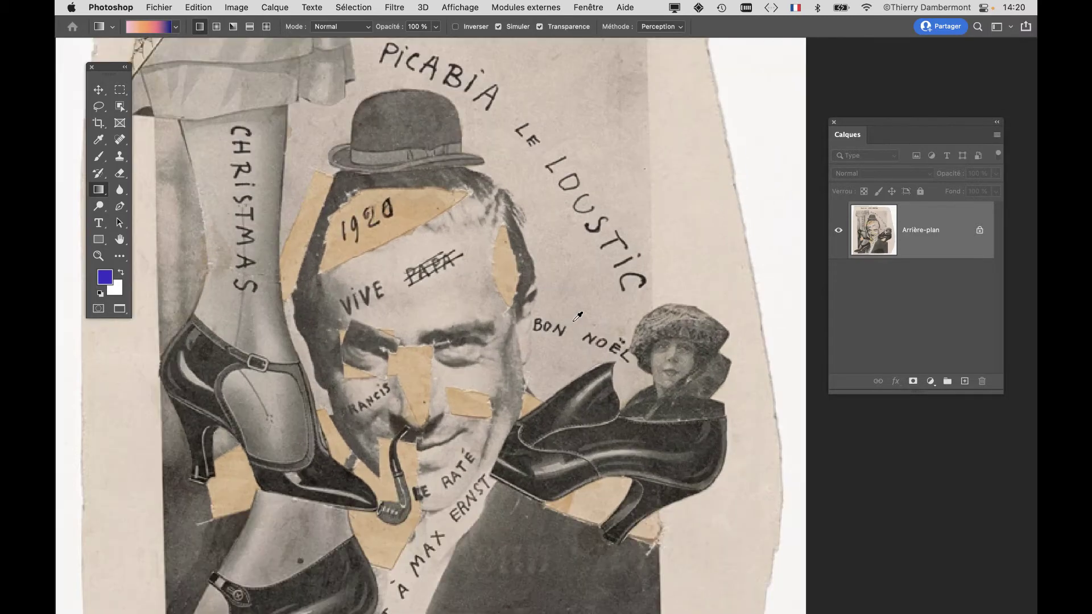
scroll(578, 316, "up", 1)
scroll(578, 316, "up", 1)
scroll(578, 317, "up", 1)
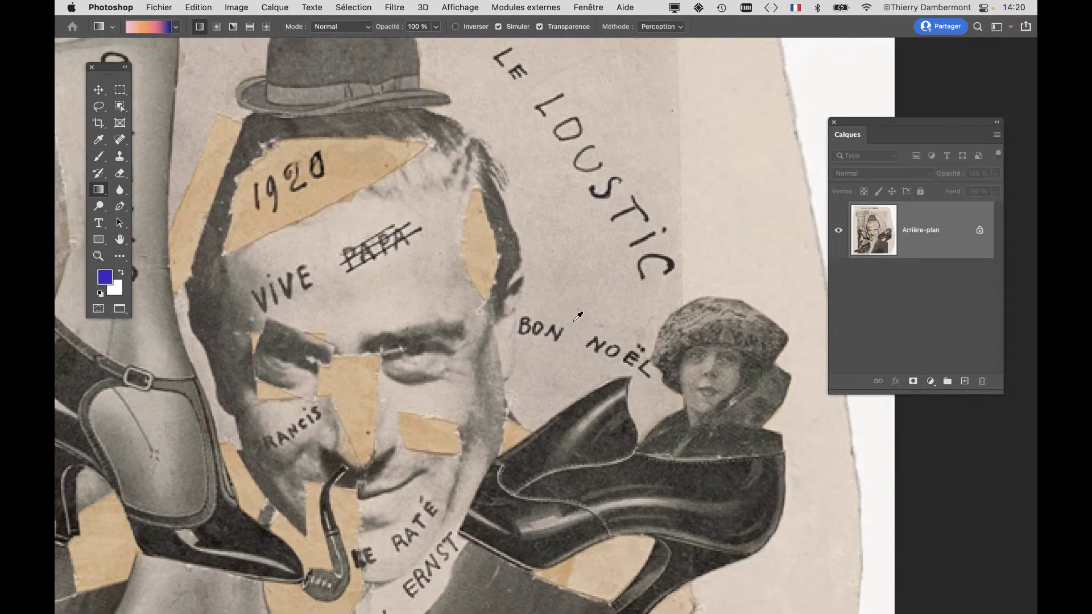
scroll(578, 316, "up", 1)
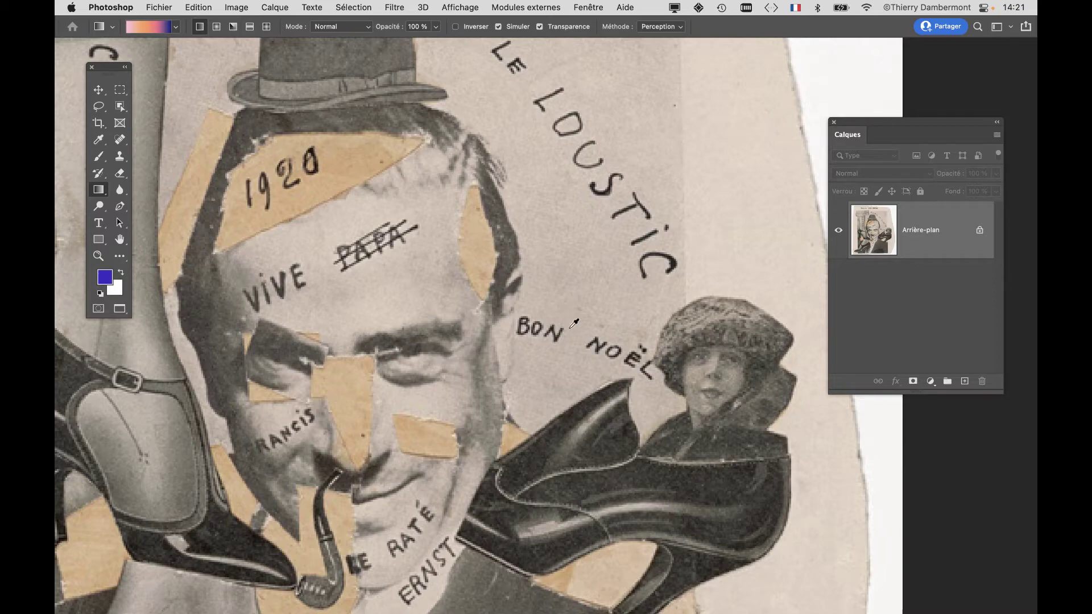
scroll(581, 331, "down", 1)
scroll(581, 331, "down", 3)
scroll(581, 331, "down", 1)
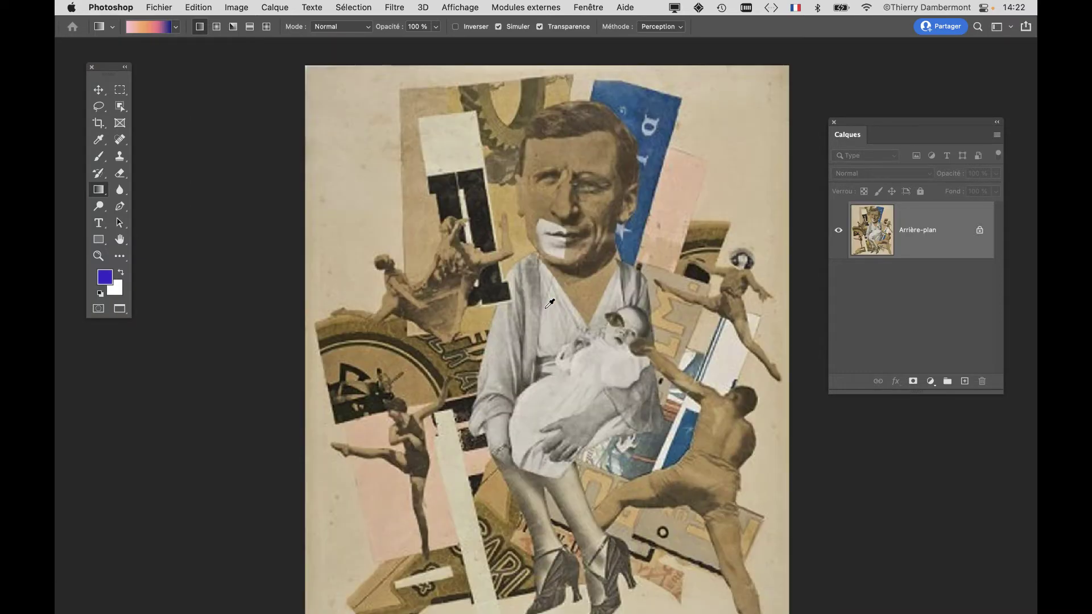
Step: Fit the second Dada collage in the window, then close the Dada documents
scroll(563, 310, "down", 2)
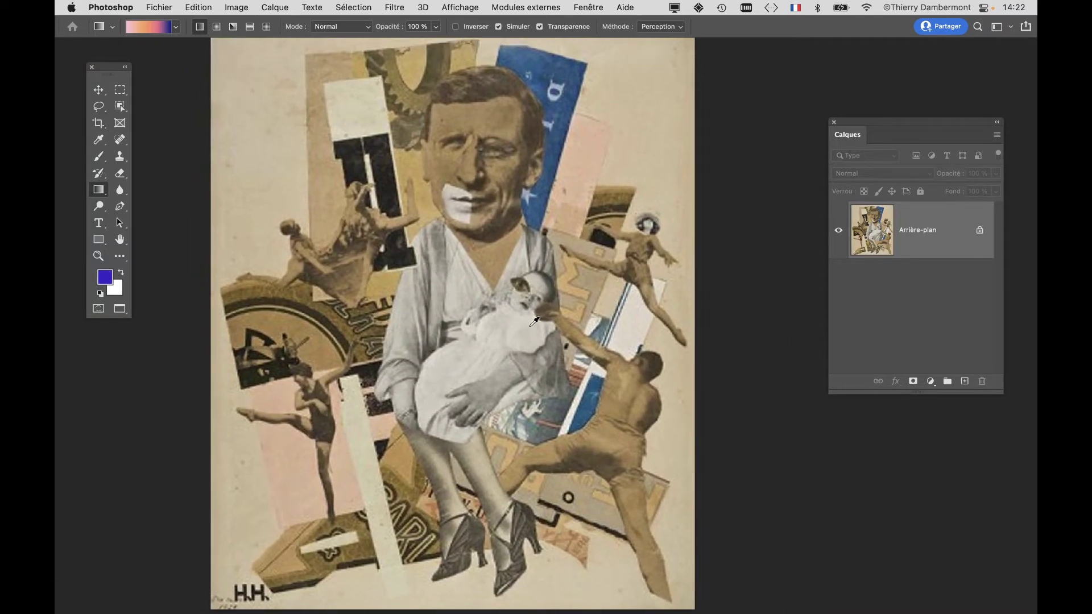
scroll(534, 322, "down", 1)
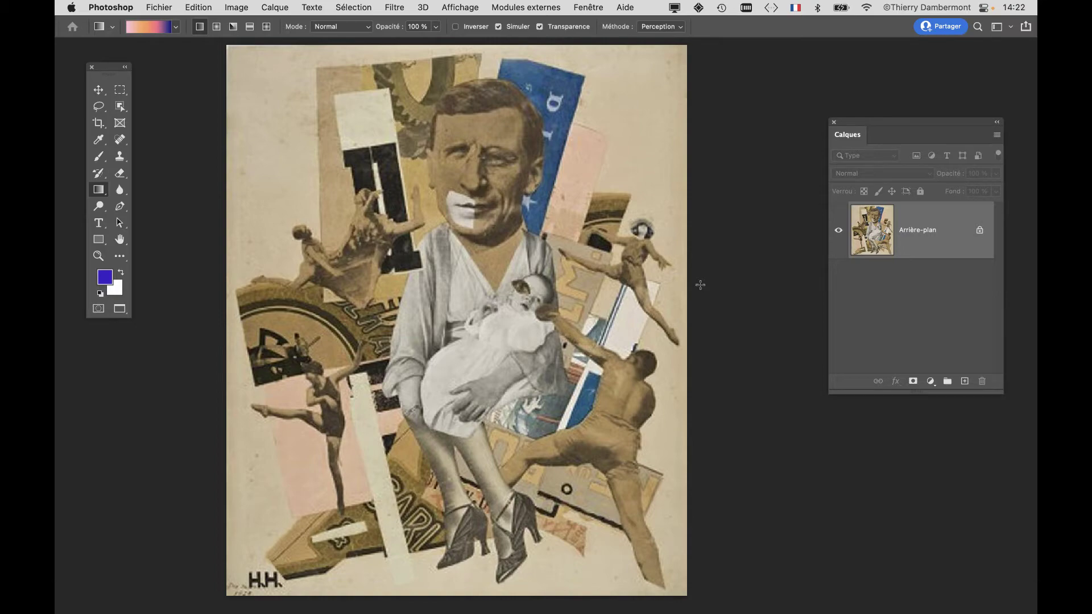
key("super+w")
key("super+w")
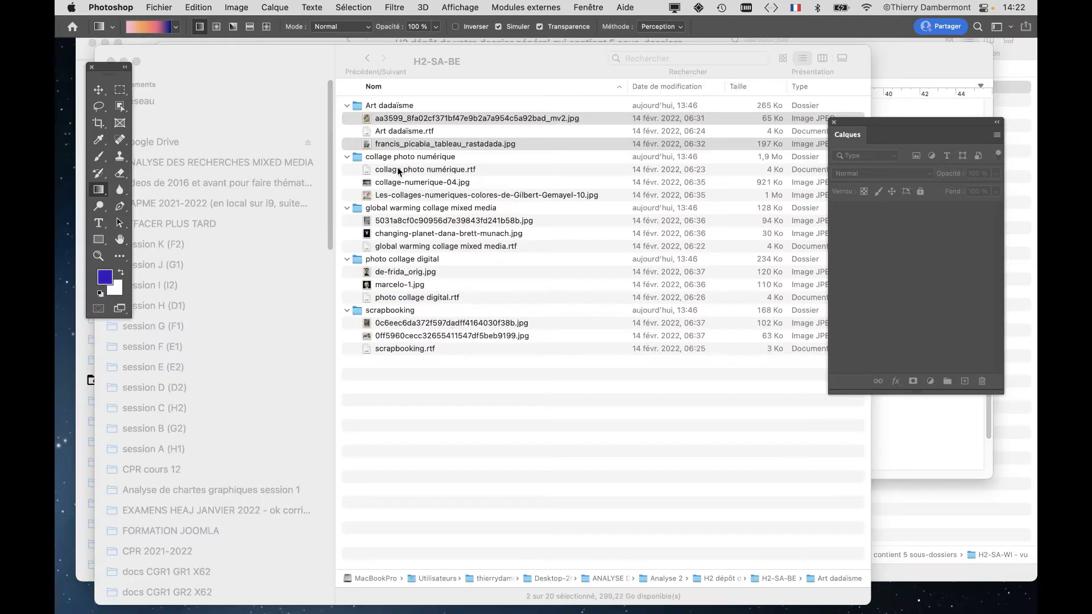
Step: Open both collage photo numérique JPEGs and enlarge the pink-and-yellow astronaut collage
key("super+Tab")
left_click(401, 182)
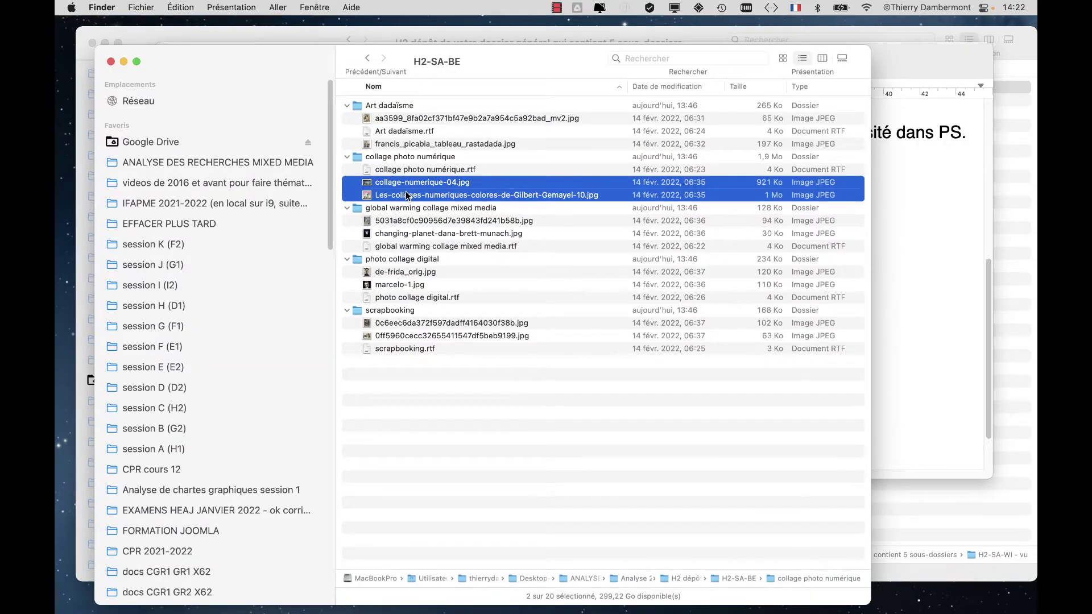
key("super+o")
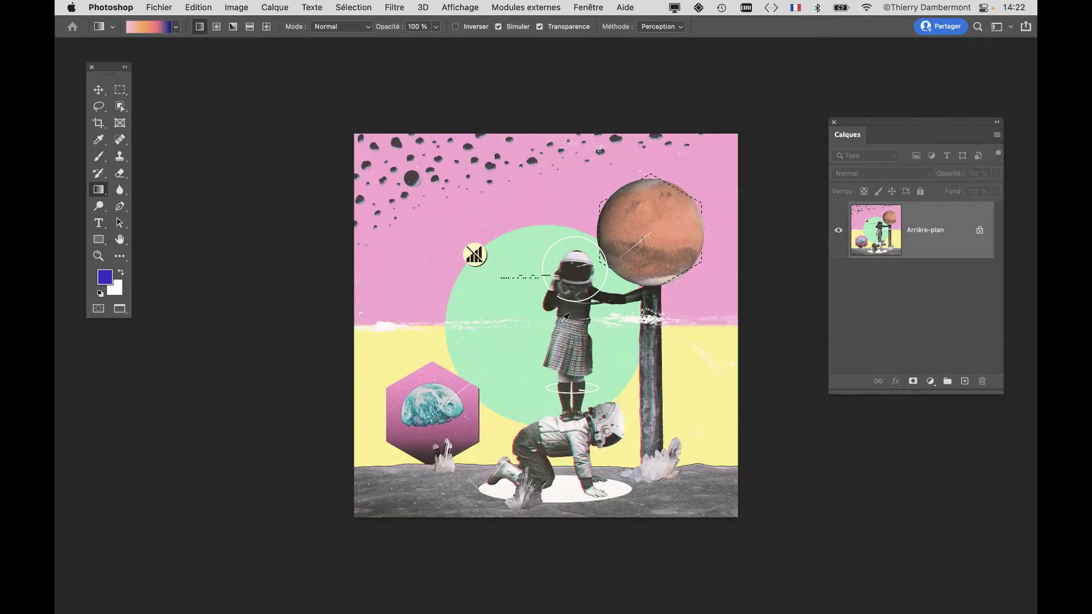
key("super+plus")
left_click_drag(444, 310, 391, 296)
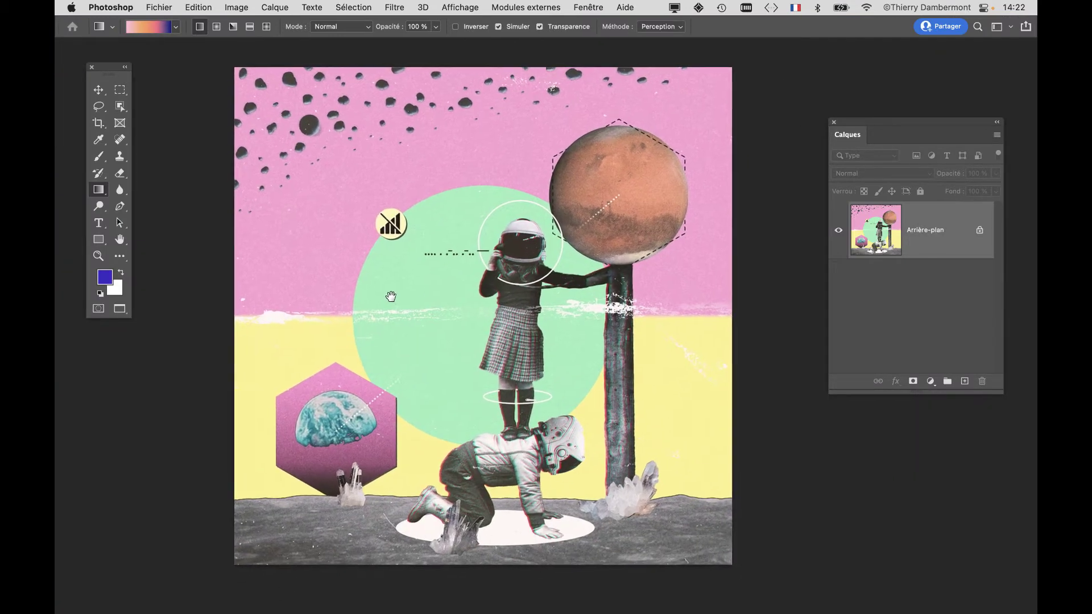
scroll(450, 369, "up", 1)
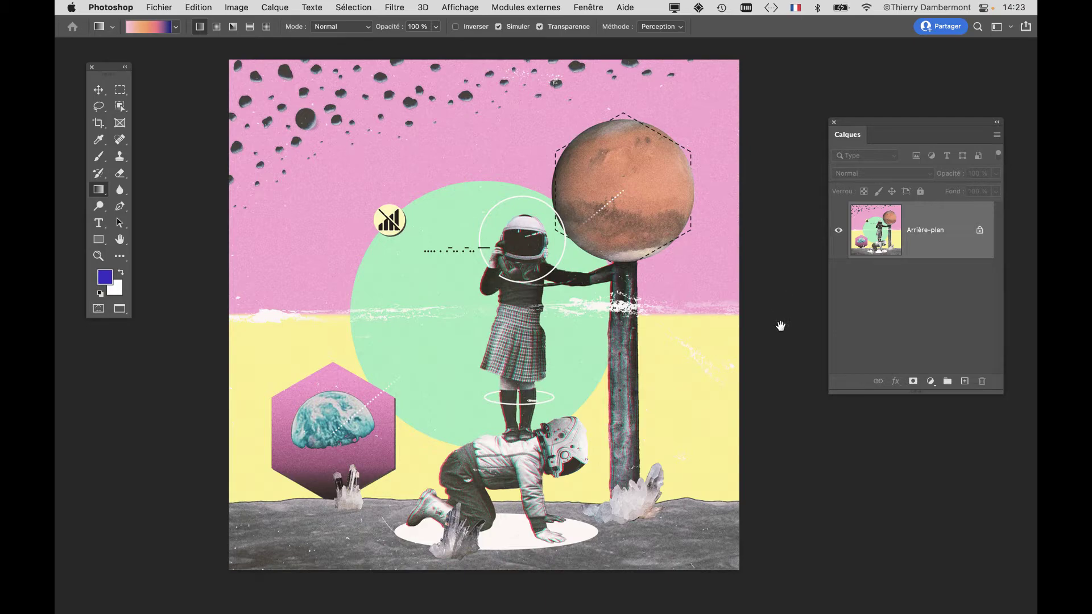
scroll(606, 295, "down", 3)
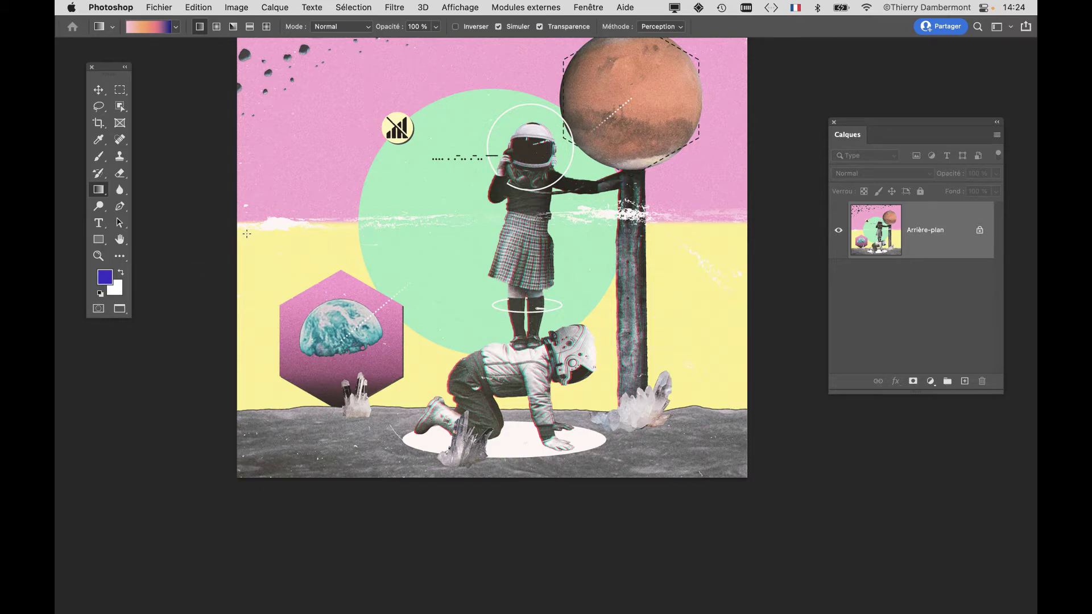
Step: Type 'le grain sur les surfaces, par filtre Photoshop.' under the dashed line in TextEdit
key("super+Tab")
key("super+Tab")
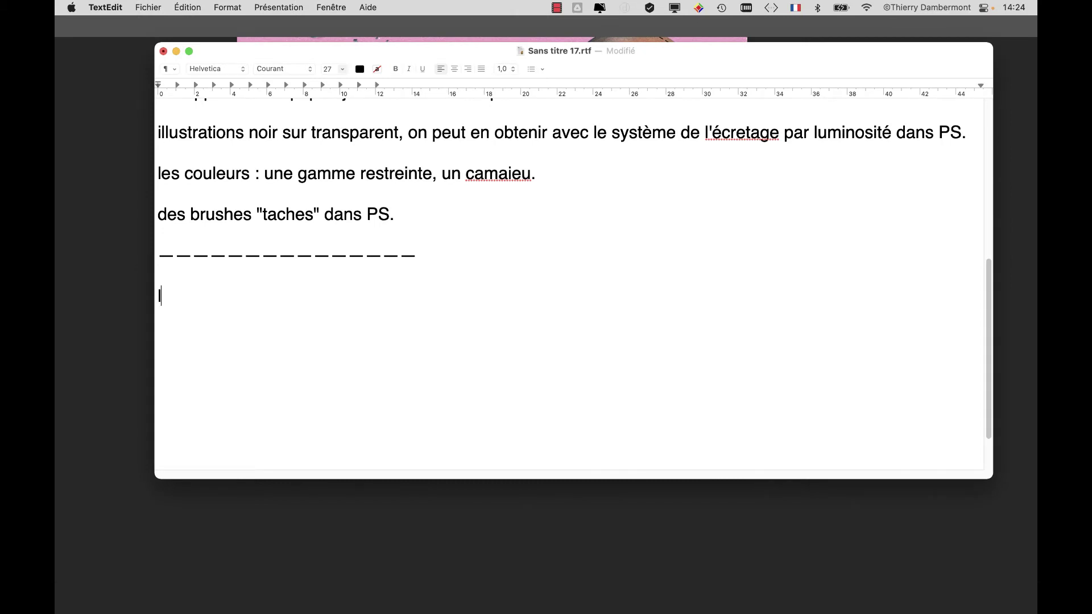
type("le grain sur les ")
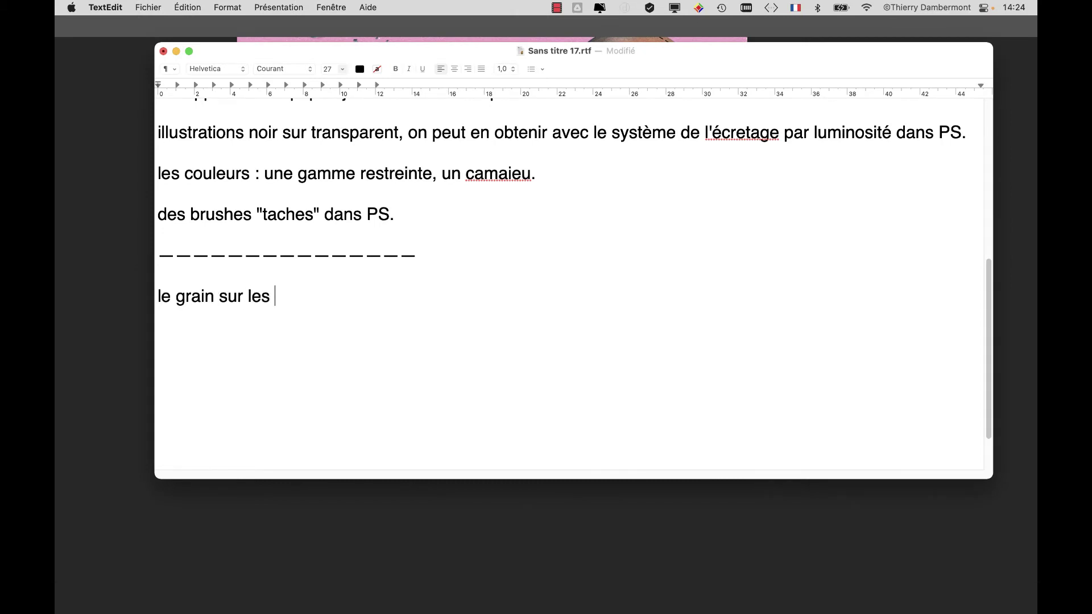
type("surfaces")
key("super+Tab")
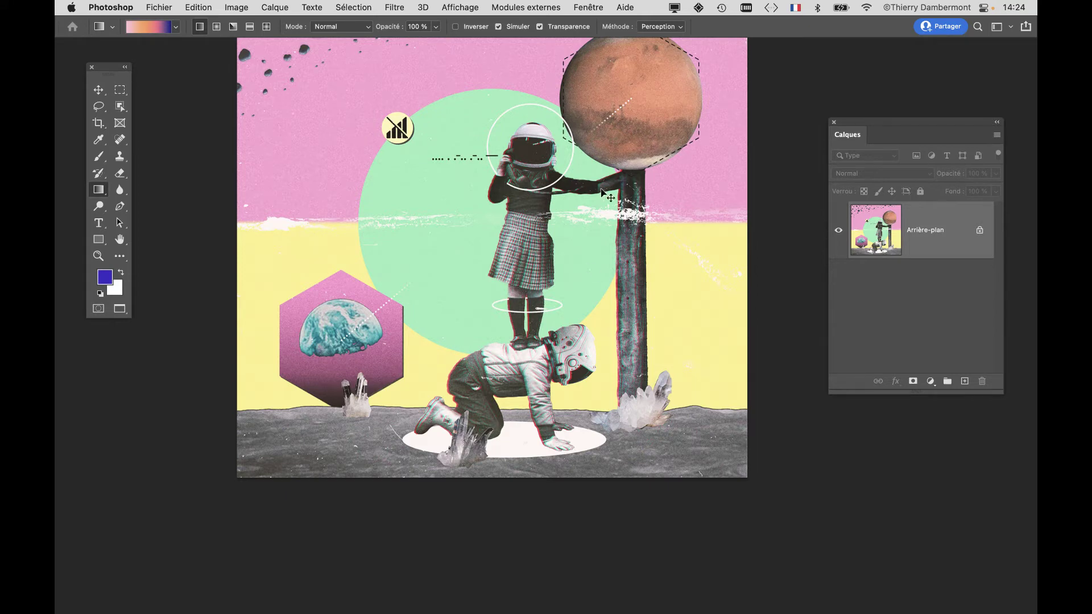
key("super+Tab")
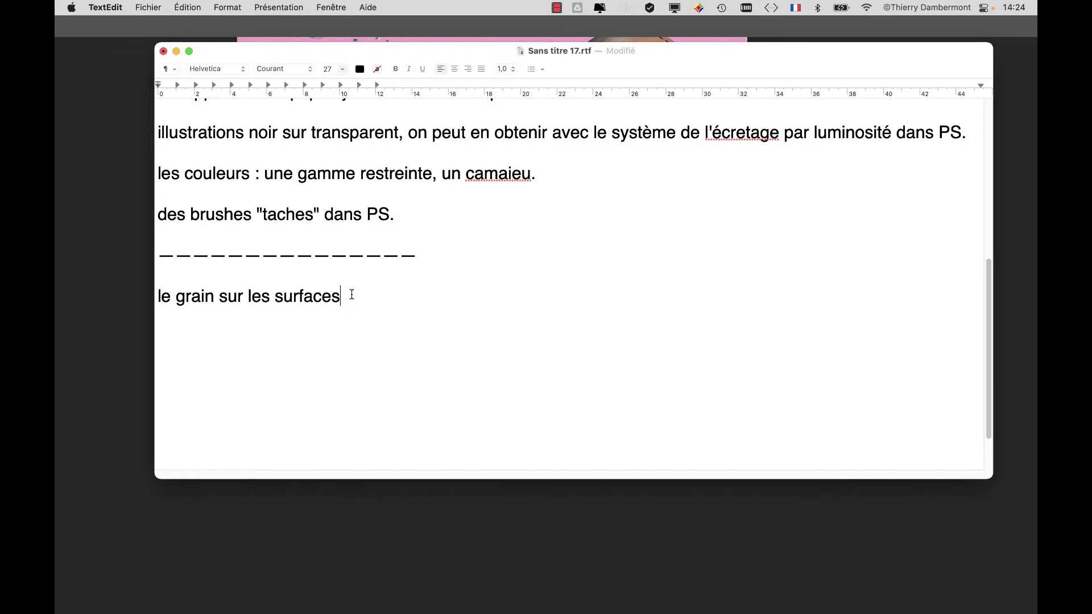
type(", par fi")
type("ltre Photoshop")
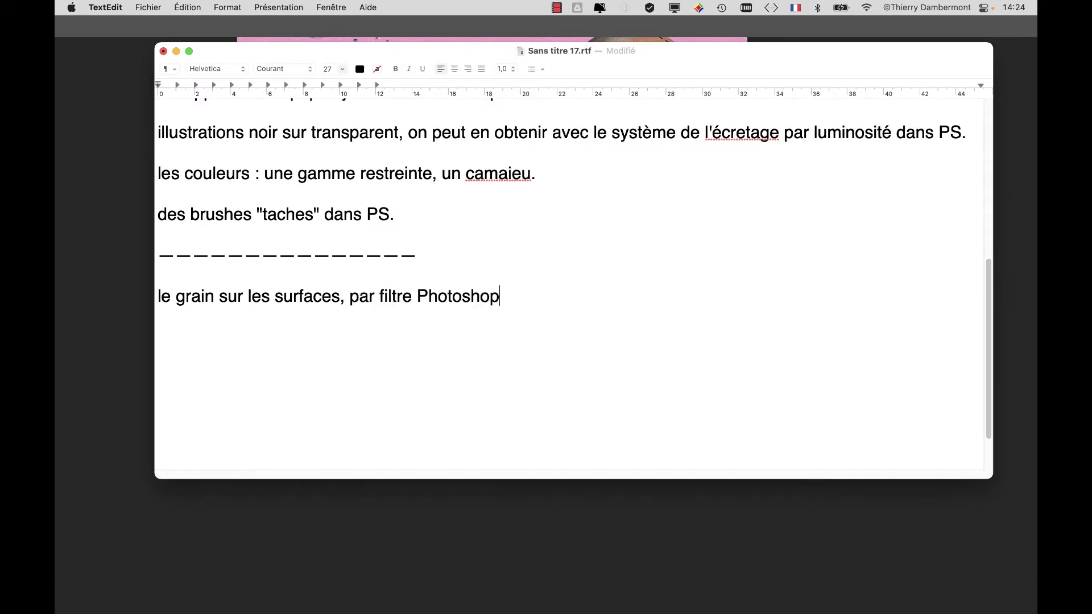
type(".")
key("super+Tab")
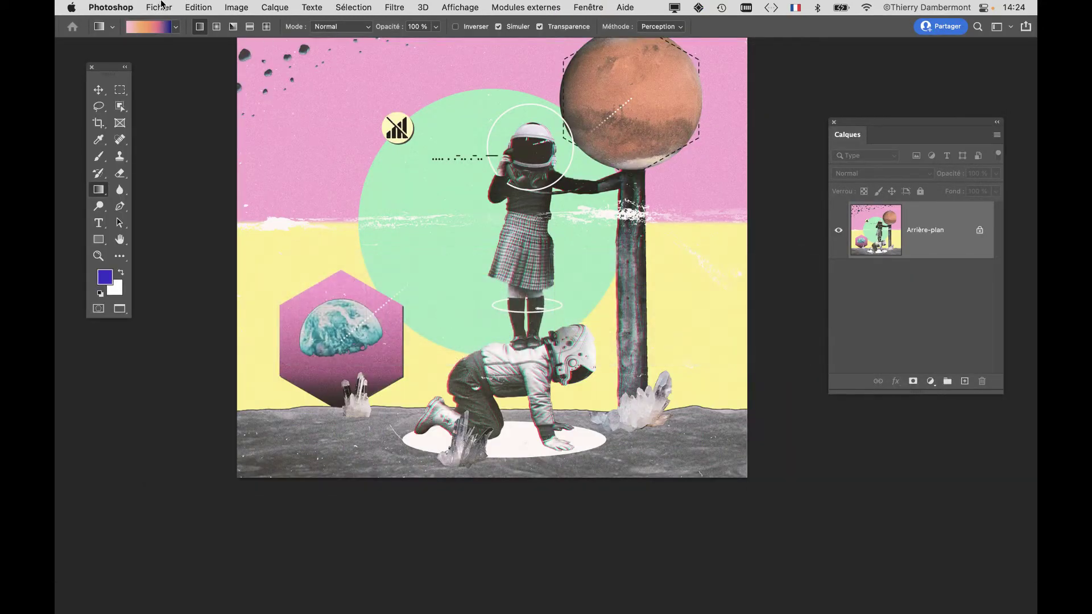
Step: Create a blank Letter-size print document with a new empty layer, undoing a stray gradient
left_click(159, 7)
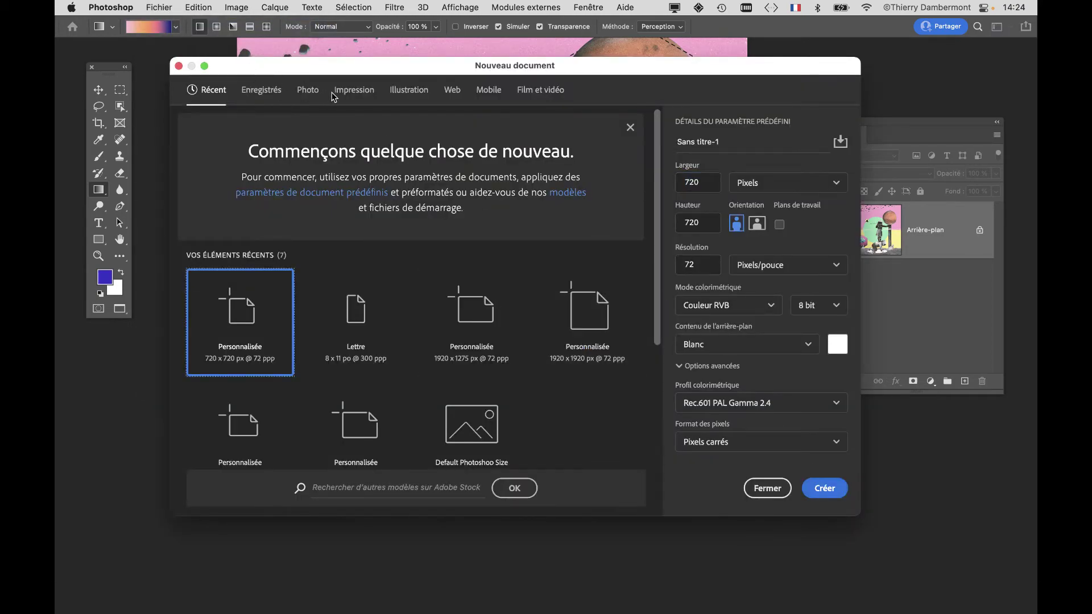
left_click(354, 90)
left_click(825, 488)
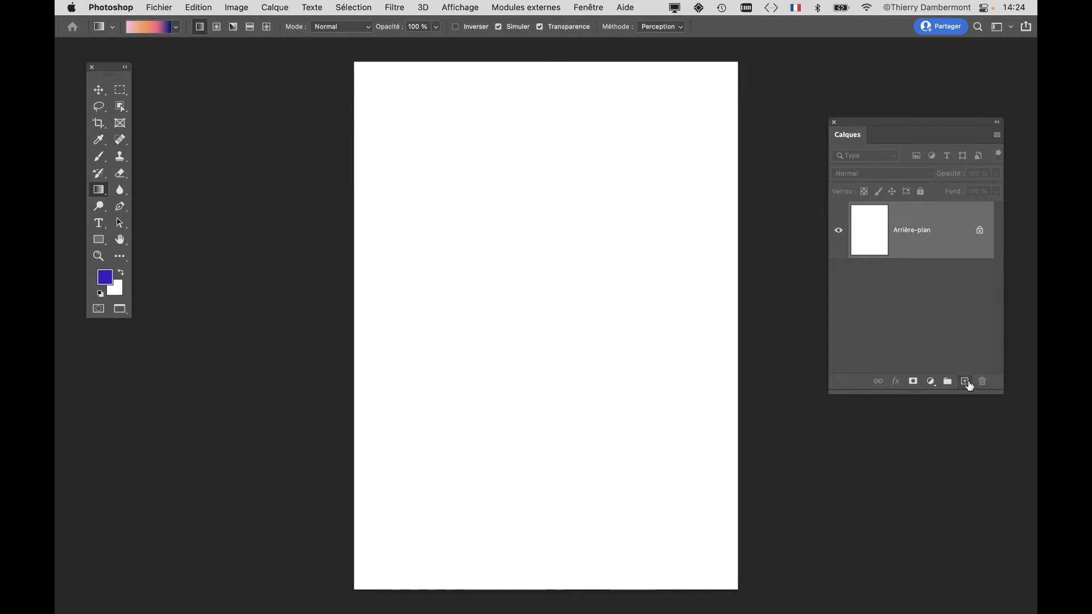
left_click(966, 382)
left_click_drag(434, 133, 602, 264)
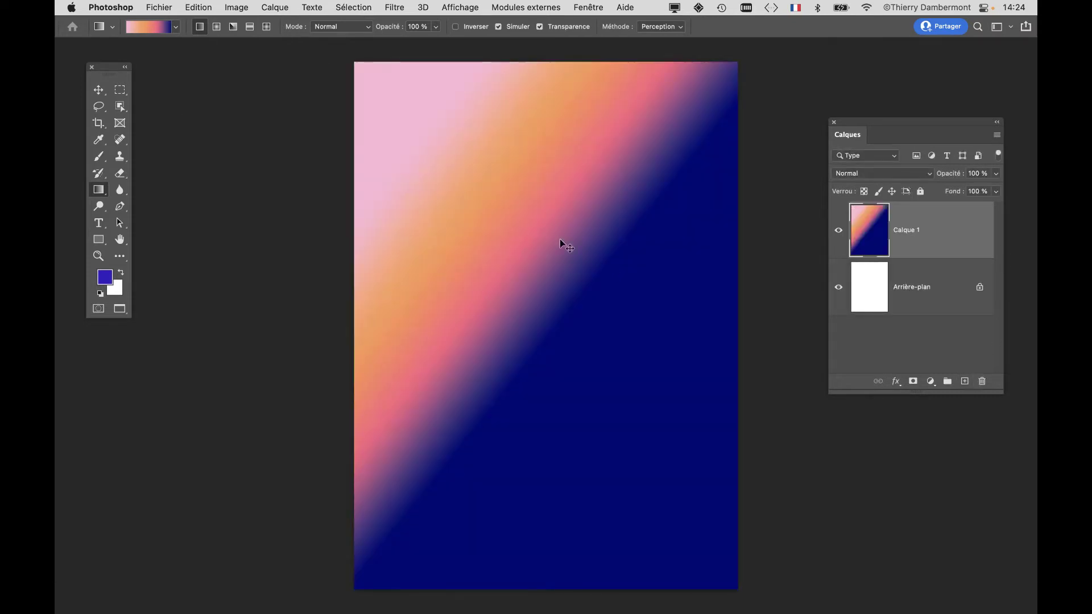
key("super+z")
Step: Select a tall rectangle, fill it with blue #3f66c9, and deselect
left_click(120, 90)
left_click_drag(427, 118, 553, 324)
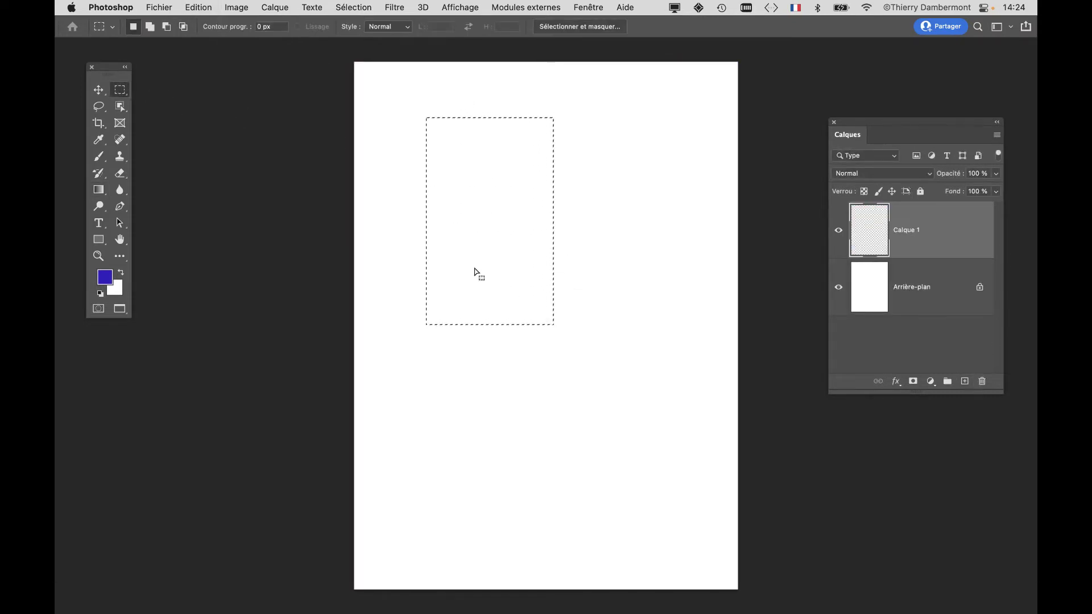
key("shift+F5")
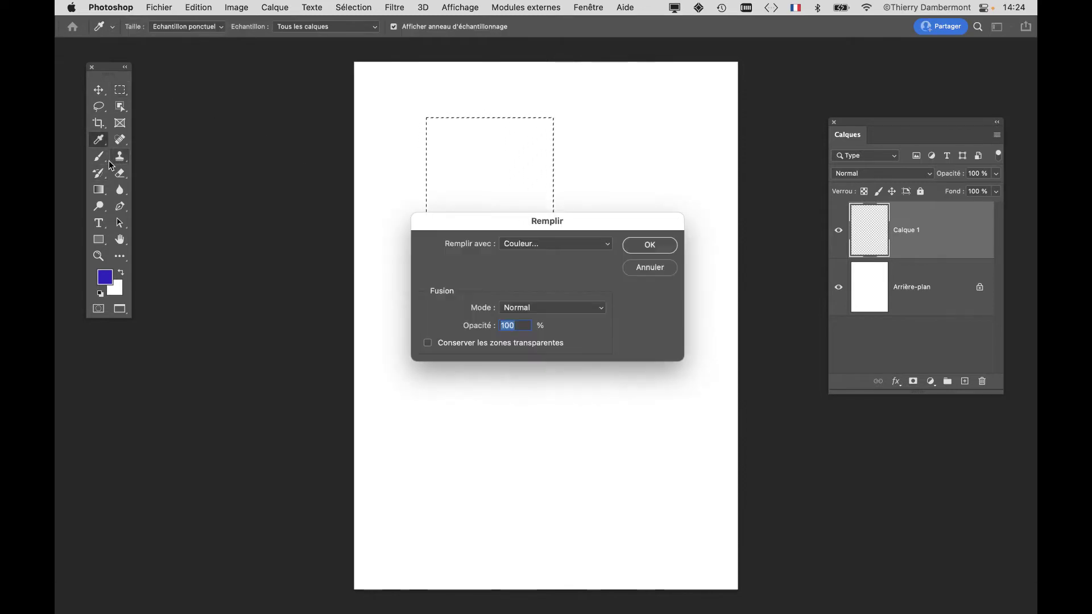
left_click(556, 243)
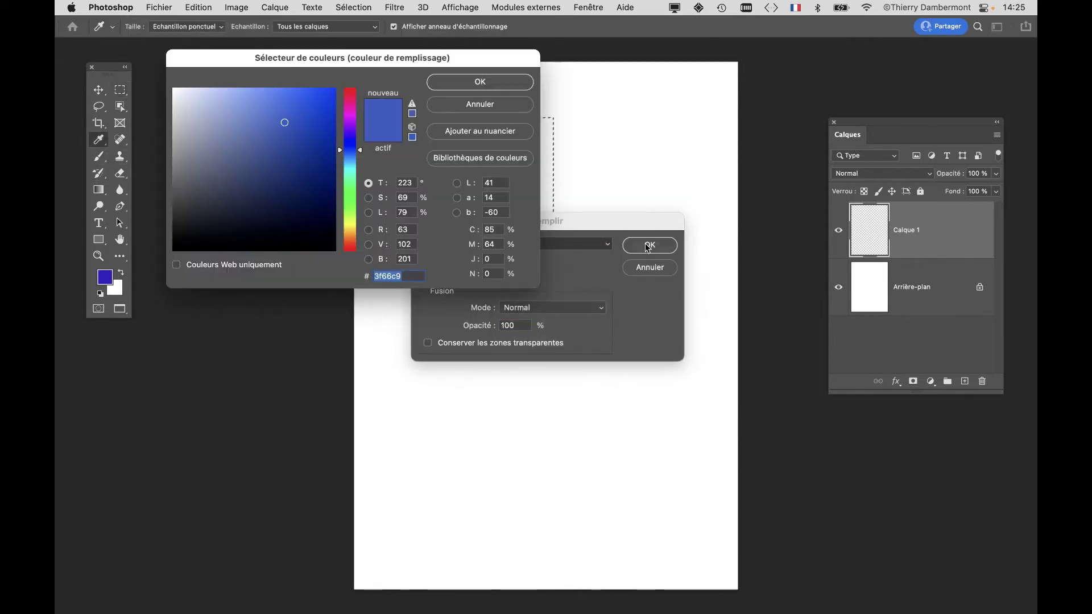
left_click(500, 82)
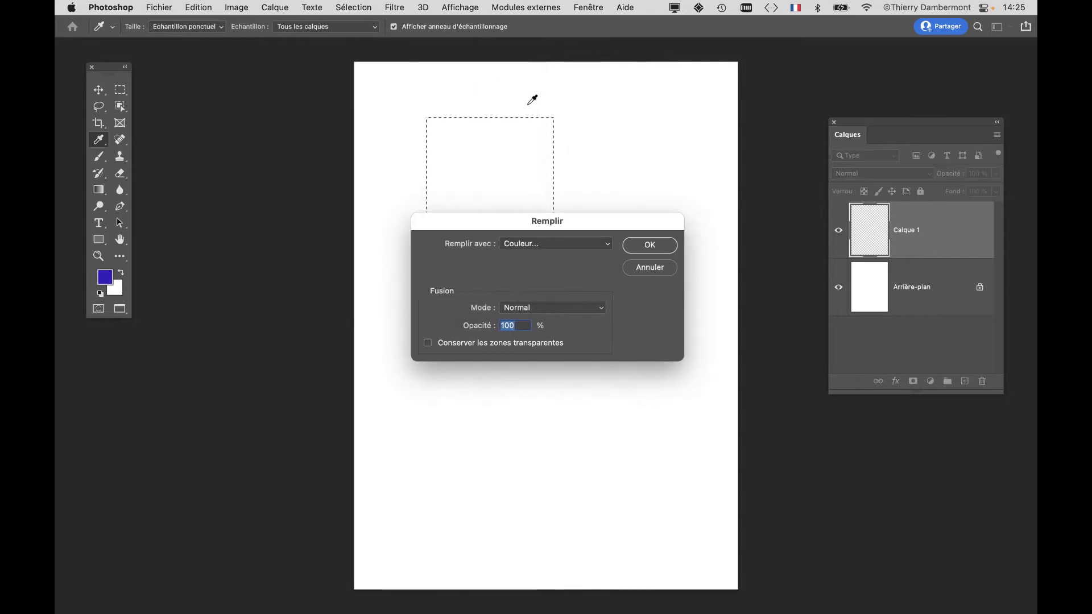
left_click(651, 249)
left_click(646, 244)
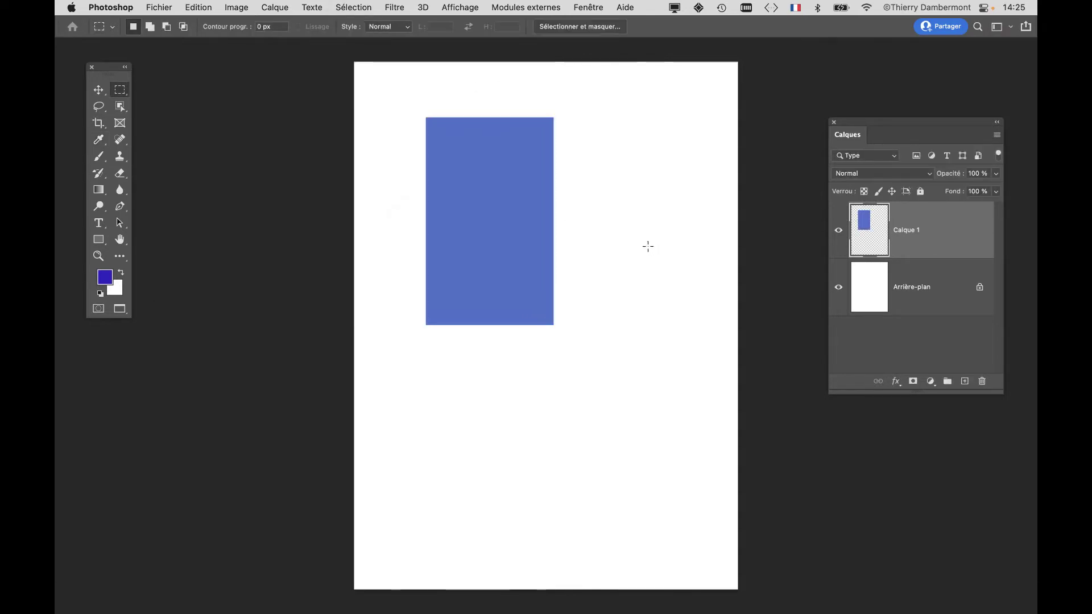
scroll(458, 155, "up", 2)
scroll(458, 155, "up", 2)
scroll(458, 155, "up", 2)
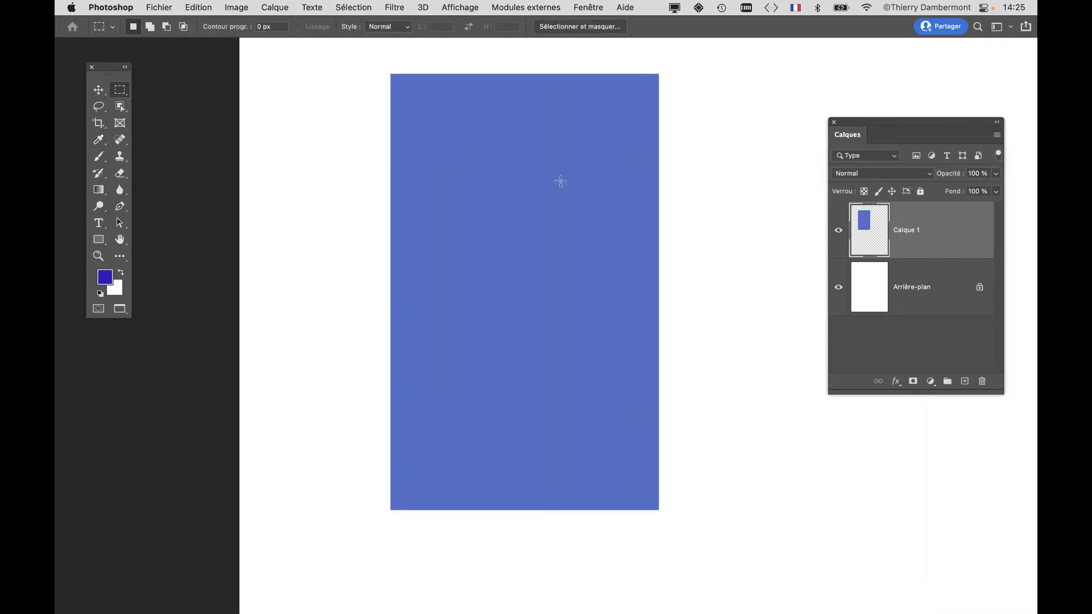
left_click_drag(560, 180, 432, 244)
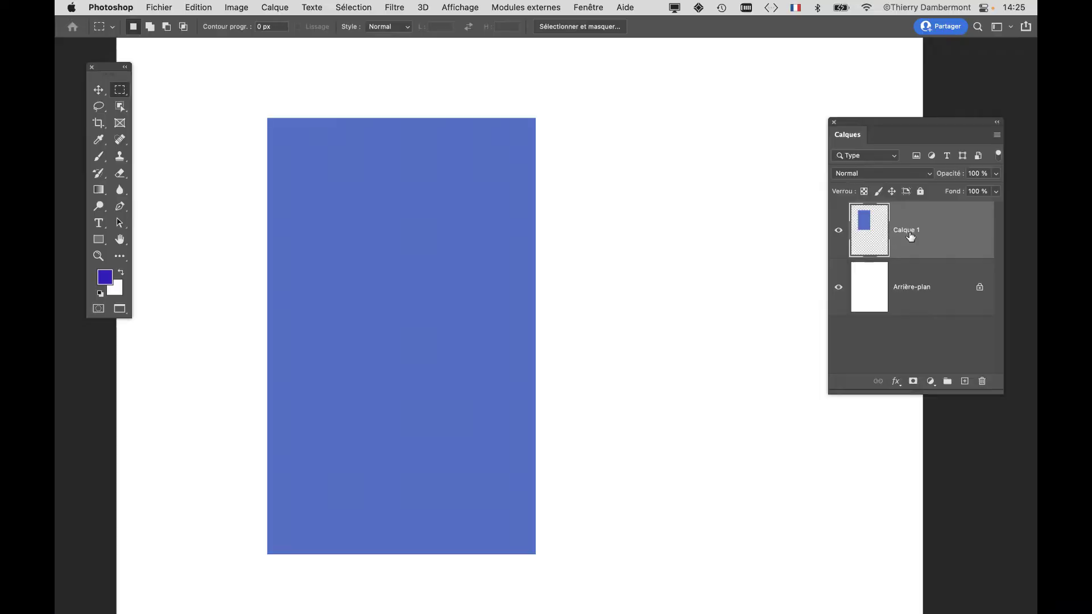
Step: Apply Gaussian monochromatic Ajout de bruit of about 14,21 % to the blue rectangle
left_click(394, 7)
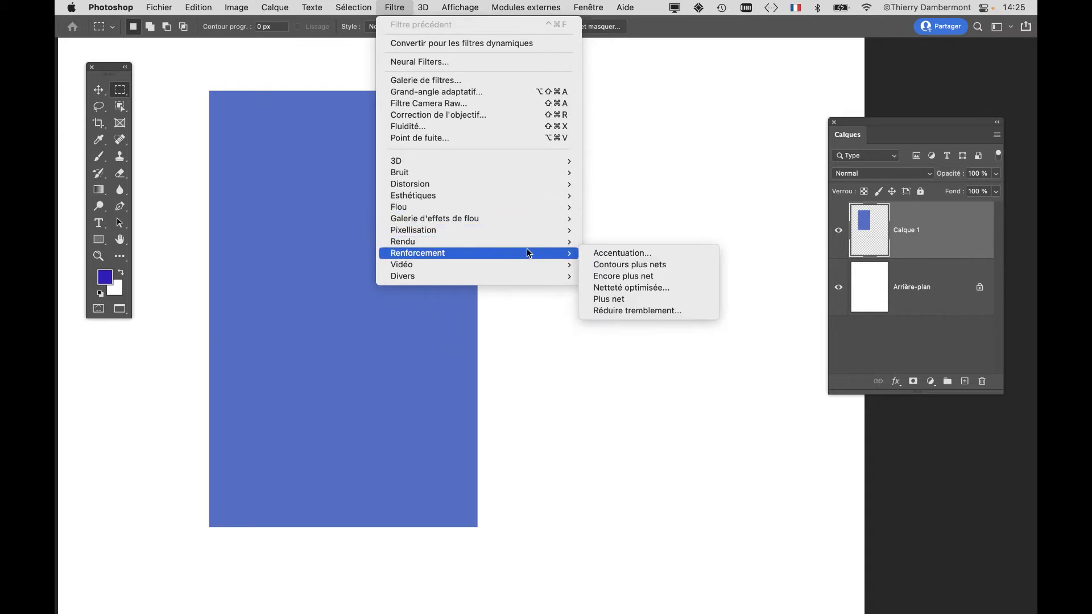
mouse_move(460, 172)
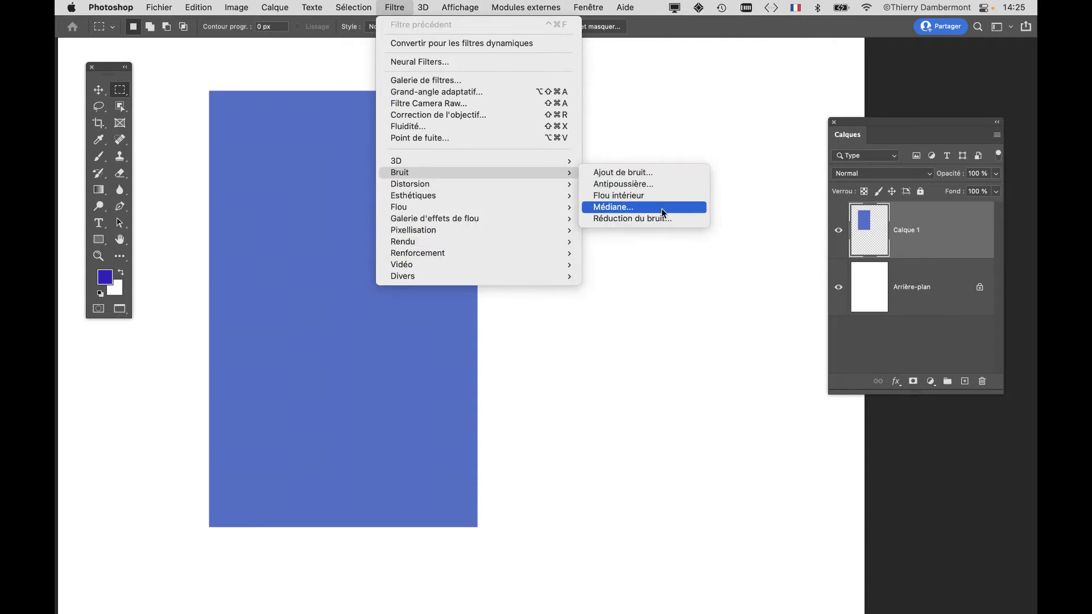
left_click(646, 174)
left_click_drag(578, 118, 757, 83)
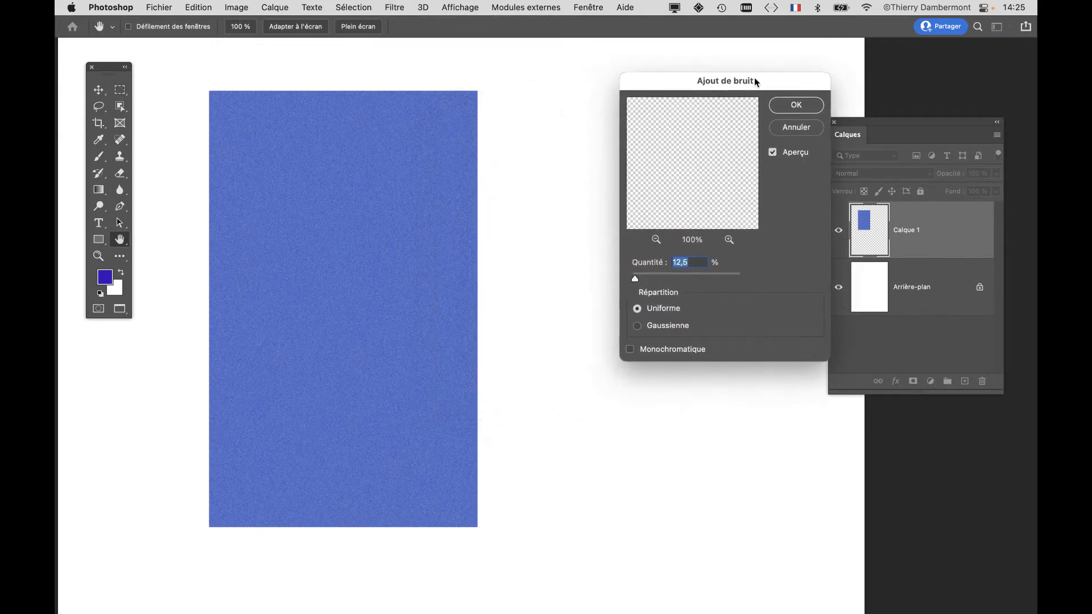
left_click_drag(636, 279, 644, 279)
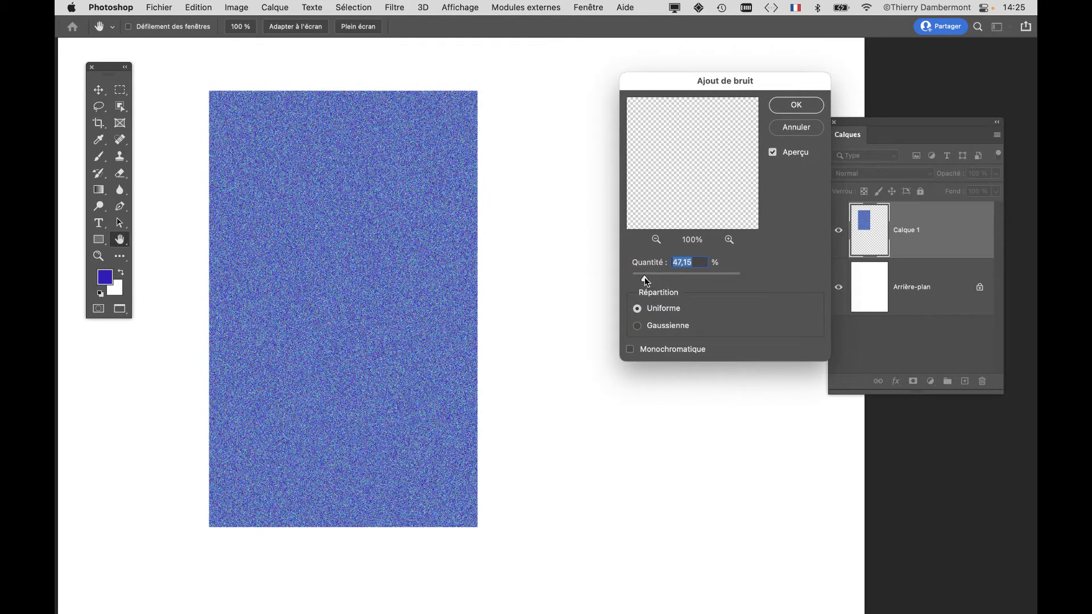
left_click(662, 326)
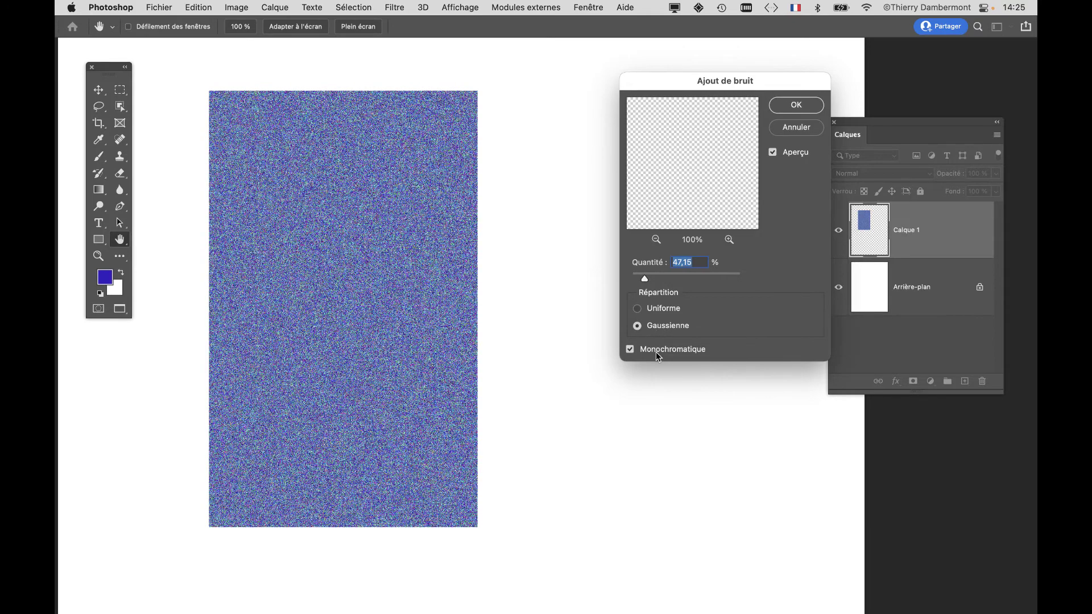
left_click_drag(645, 278, 636, 278)
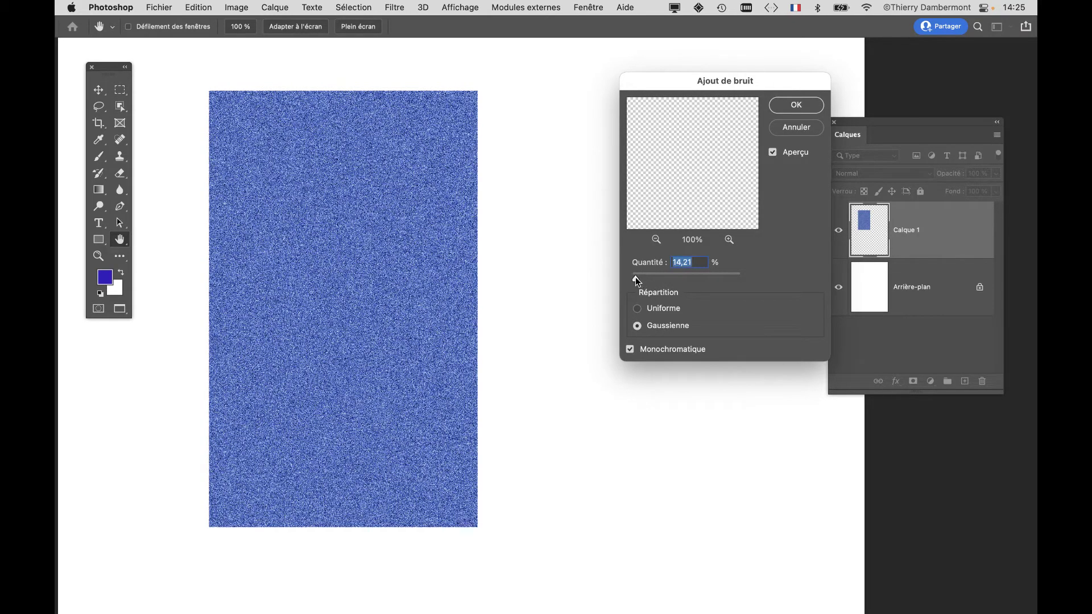
left_click(797, 106)
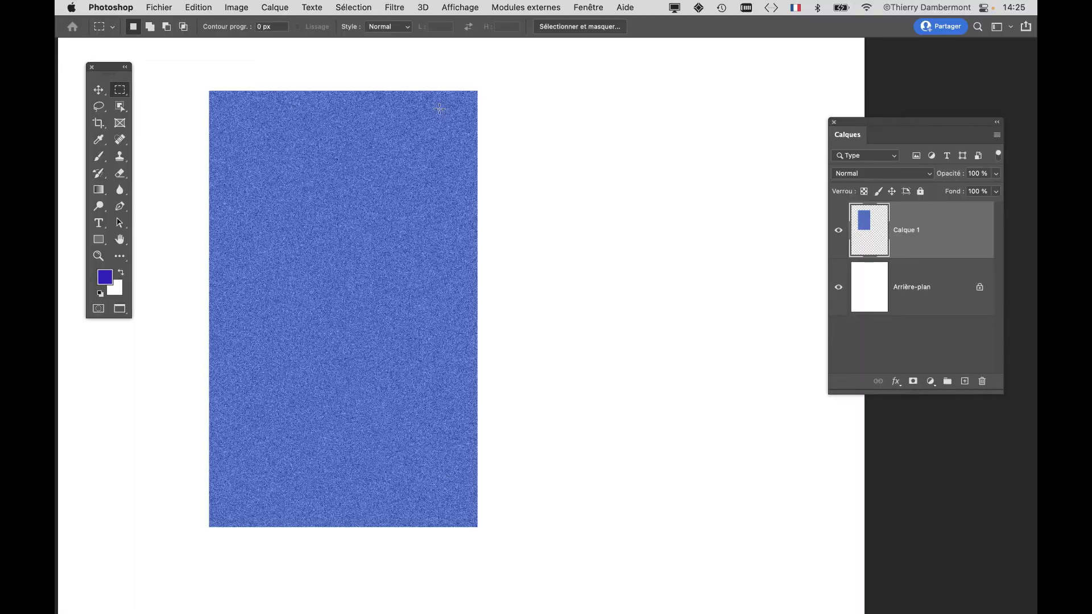
Step: Zoom and pan to inspect the grain, then move the Calques panel to the left
scroll(445, 160, "up", 5)
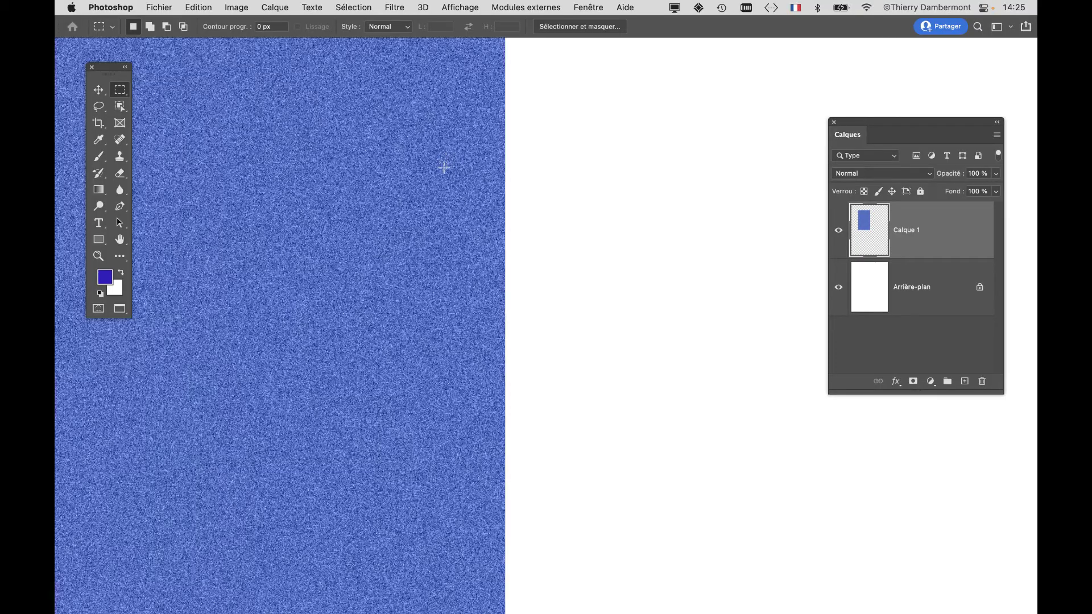
left_click_drag(446, 183, 425, 246)
scroll(400, 158, "up", 2)
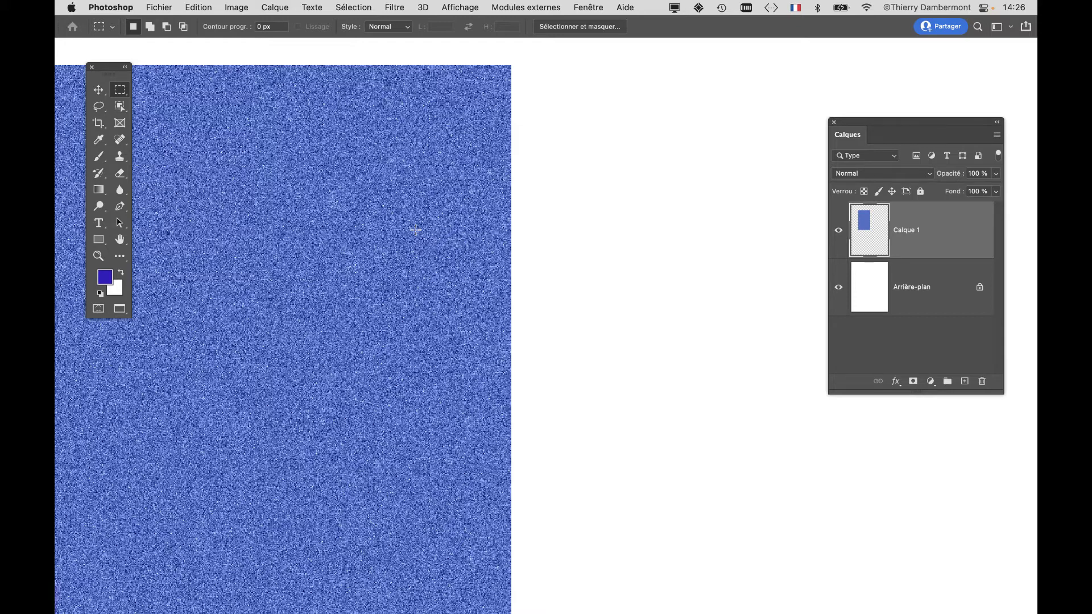
scroll(416, 230, "down", 2)
scroll(415, 226, "down", 2)
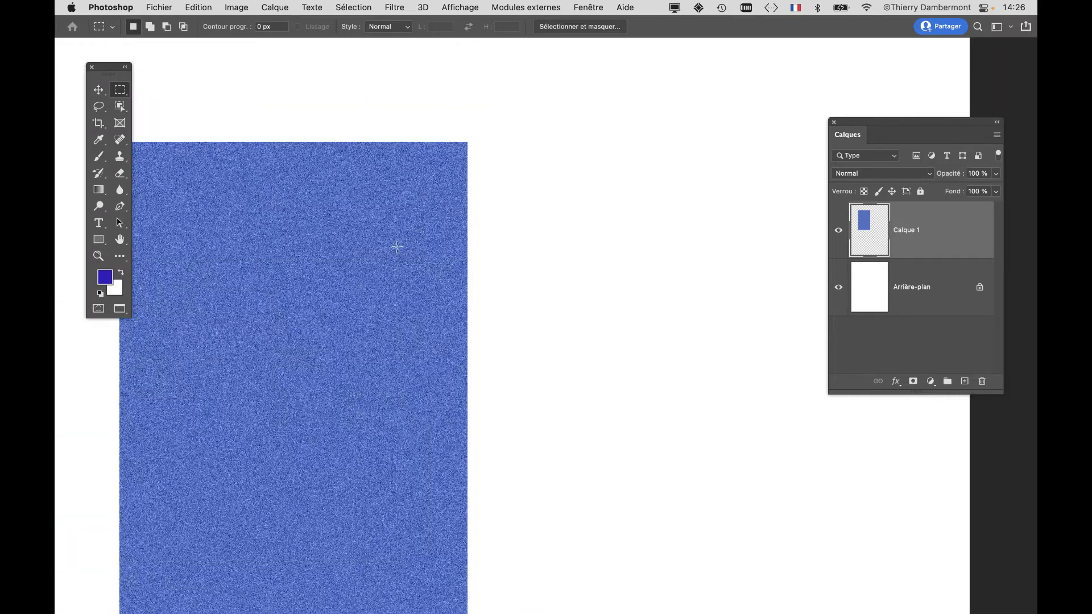
left_click_drag(397, 246, 567, 201)
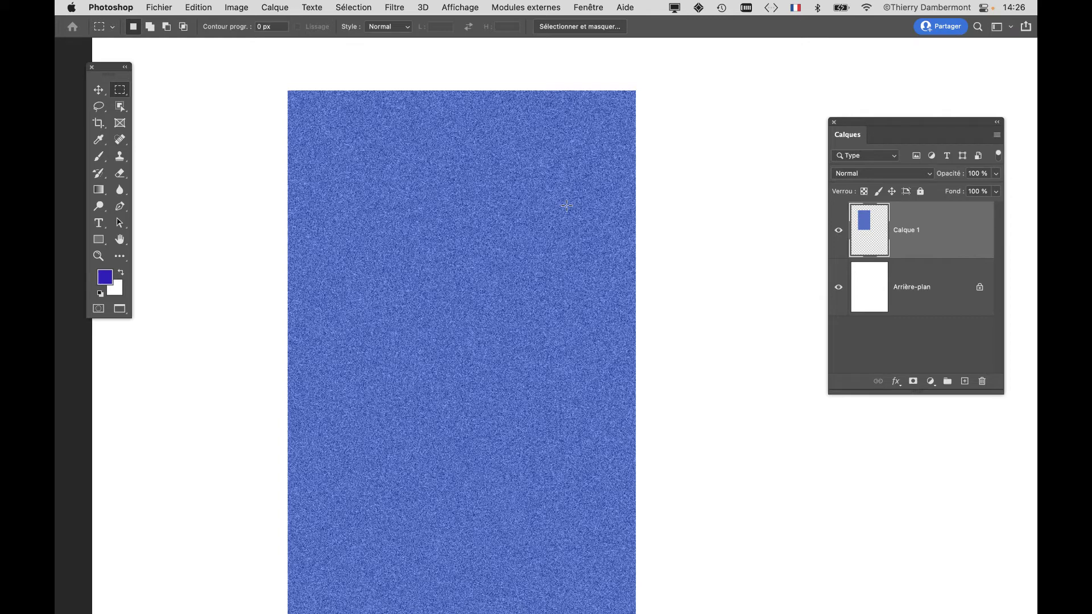
scroll(441, 217, "right", 5)
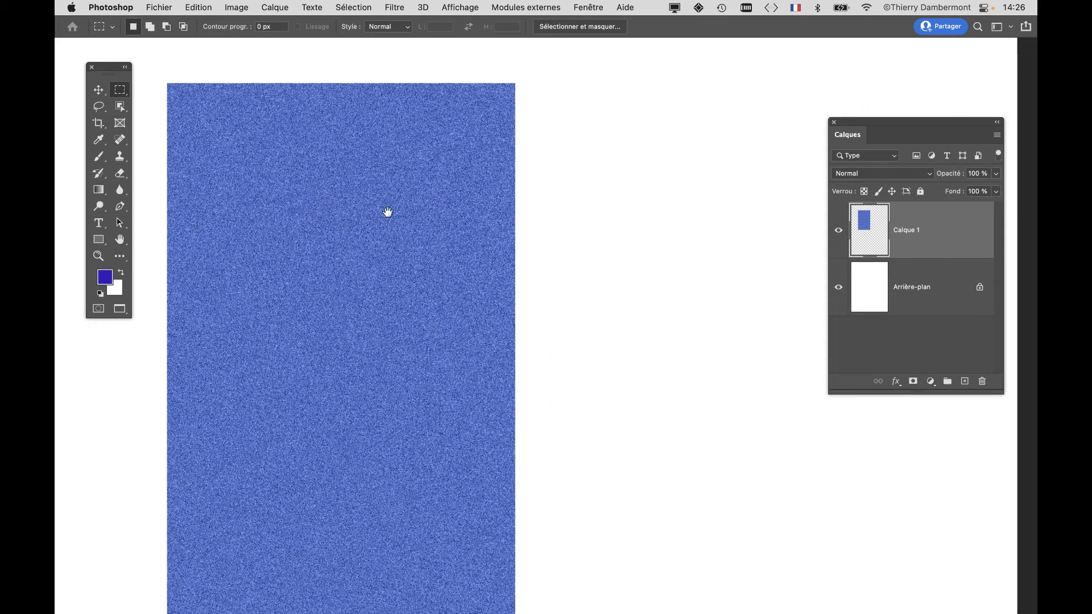
left_click_drag(846, 124, 681, 111)
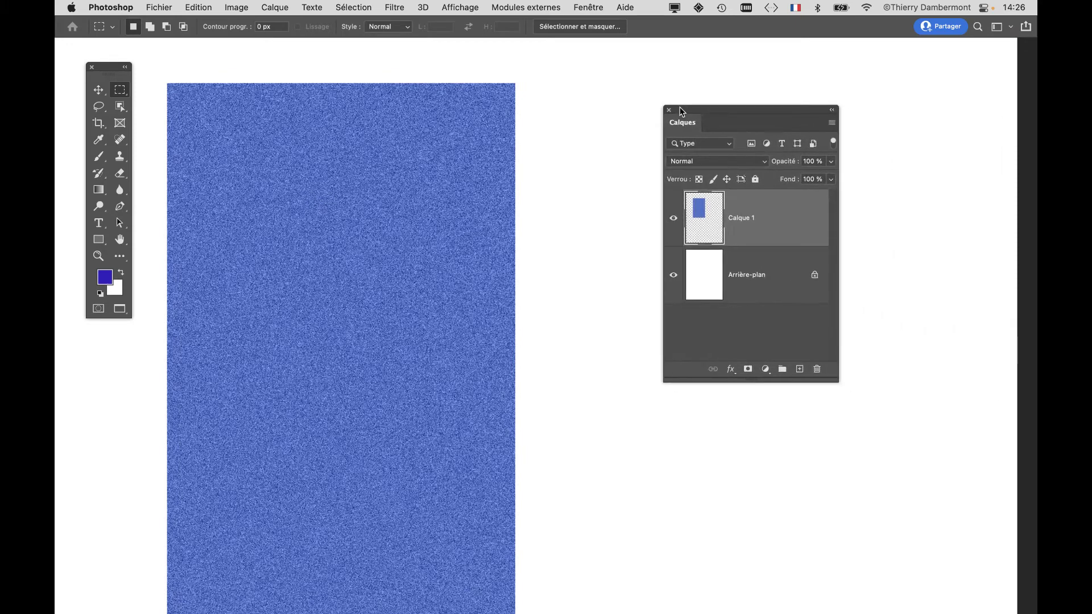
Step: Undo the Ajout de bruit noise on the blue rectangle
left_click(201, 5)
left_click(202, 24)
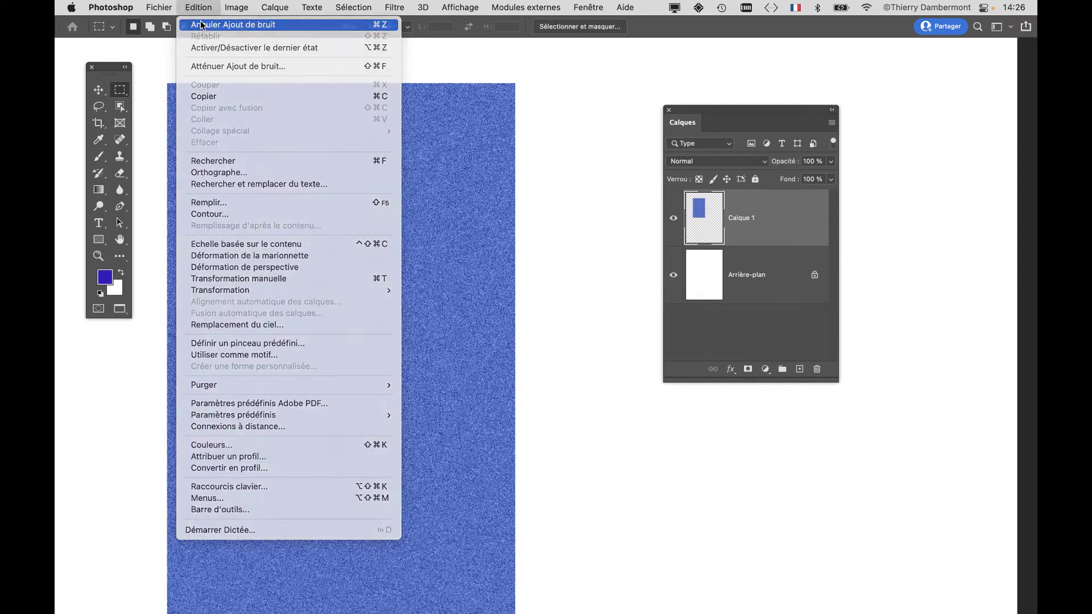
scroll(459, 183, "up", 3)
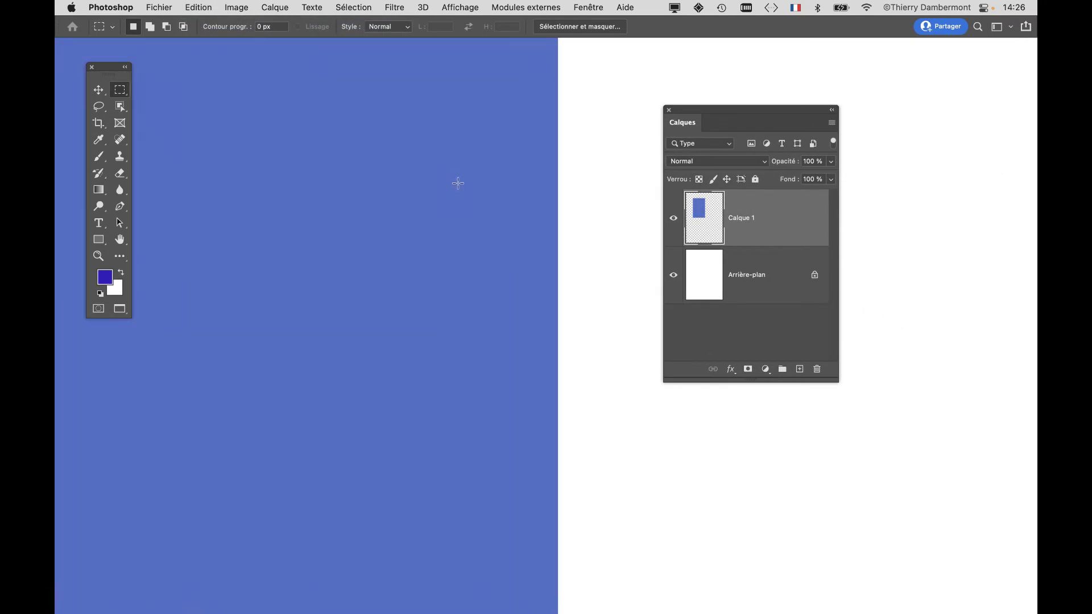
scroll(459, 183, "down", 3)
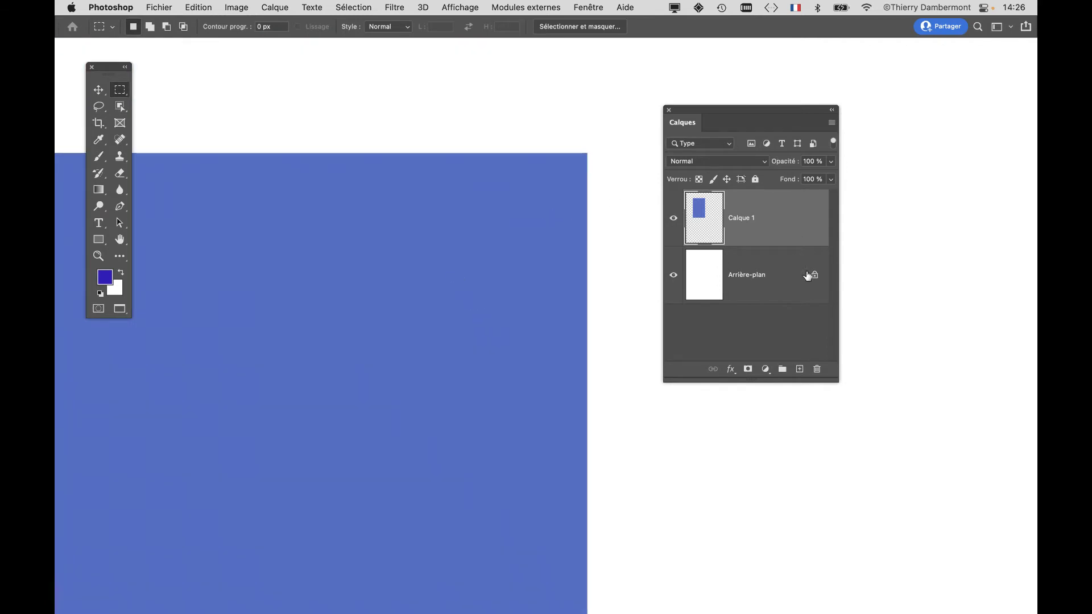
Step: Widen the Calques panel and convert Calque 1 into a smart object
left_click_drag(836, 377, 947, 330)
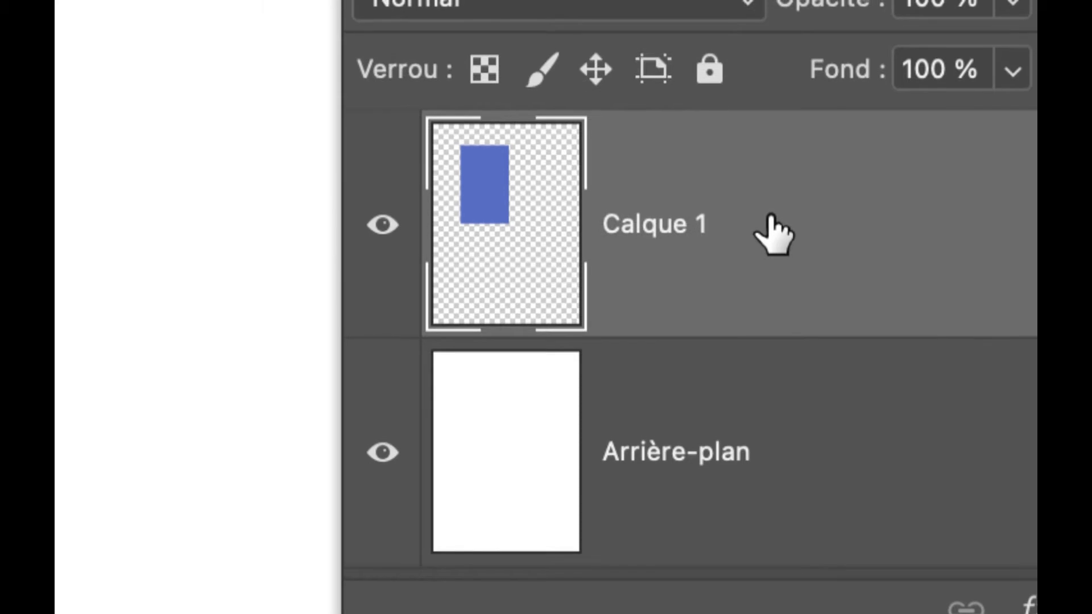
right_click(771, 219)
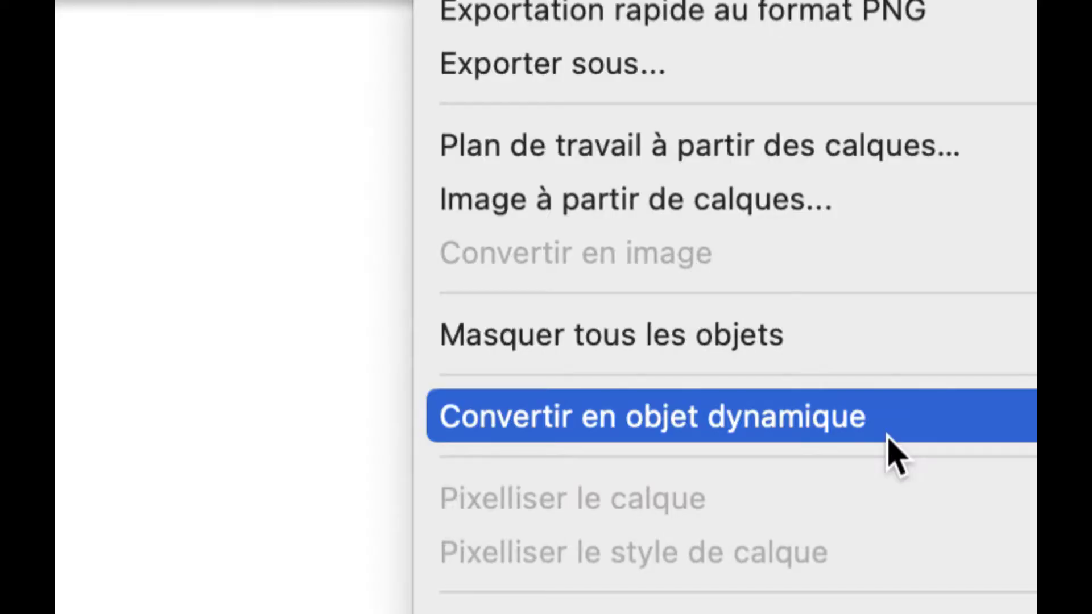
left_click(889, 450)
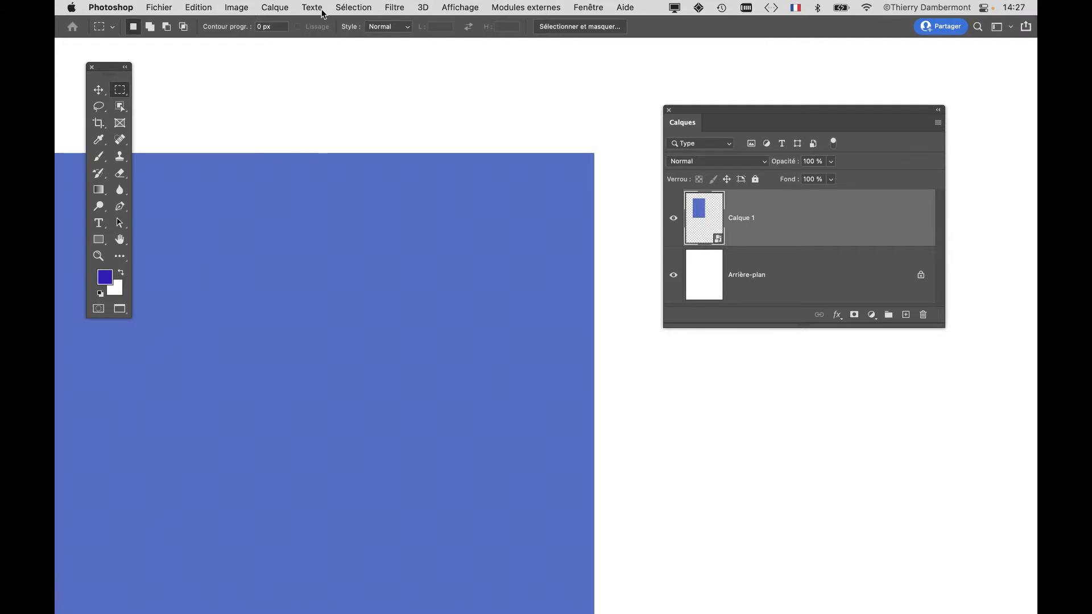
Step: Reapply Ajout de bruit with a higher Quantité as a smart filter on Calque 1
left_click(394, 7)
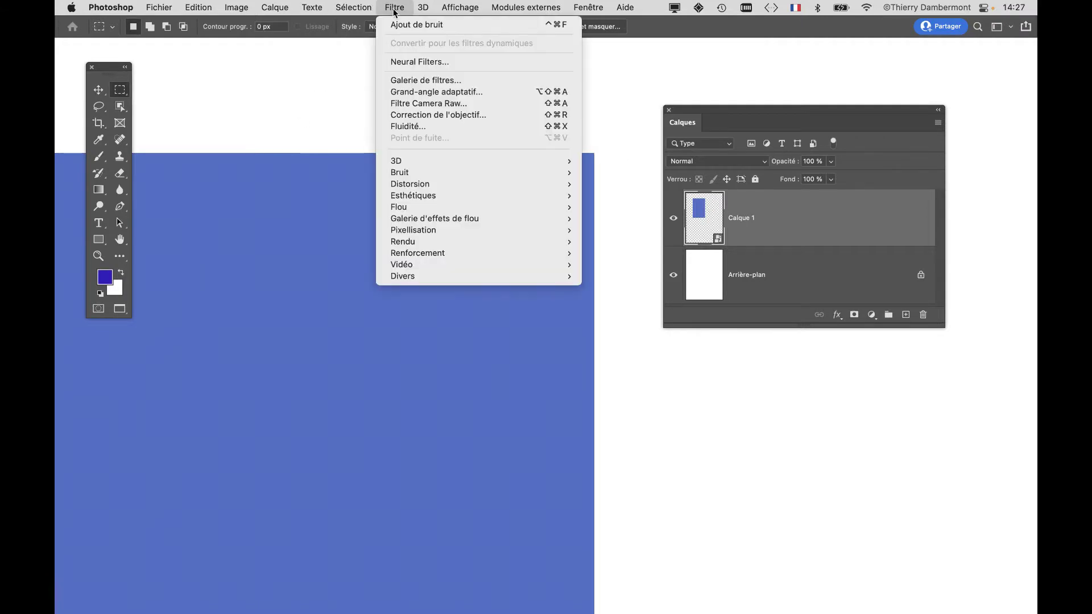
left_click(430, 26)
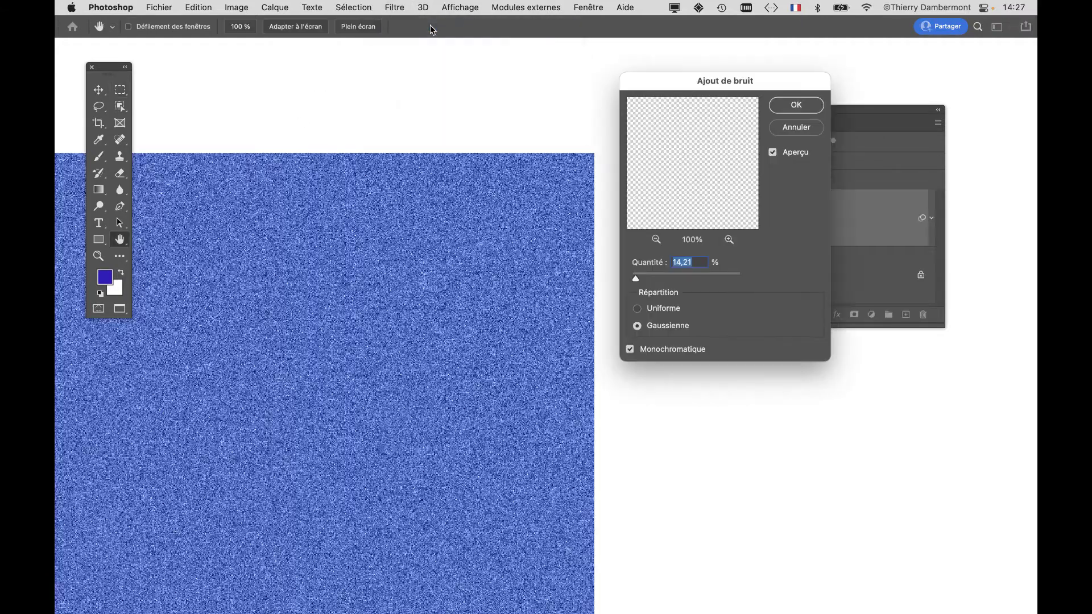
left_click(653, 280)
left_click(819, 105)
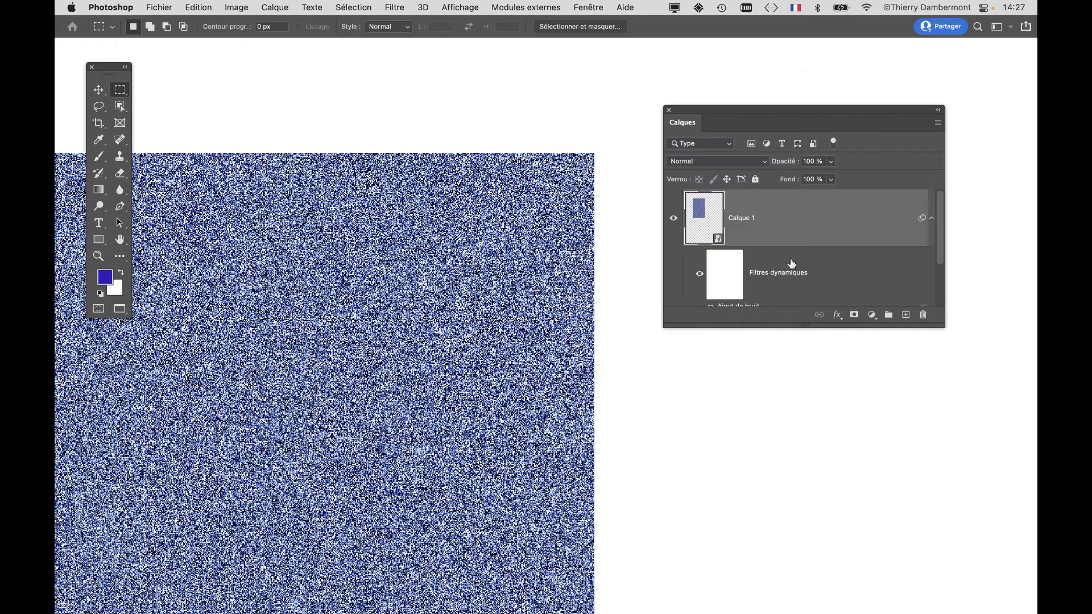
Step: Move and enlarge the Calques panel to reveal the Filtres dynamiques entry
scroll(475, 277, "up", 1)
scroll(475, 278, "up", 1)
scroll(475, 277, "up", 1)
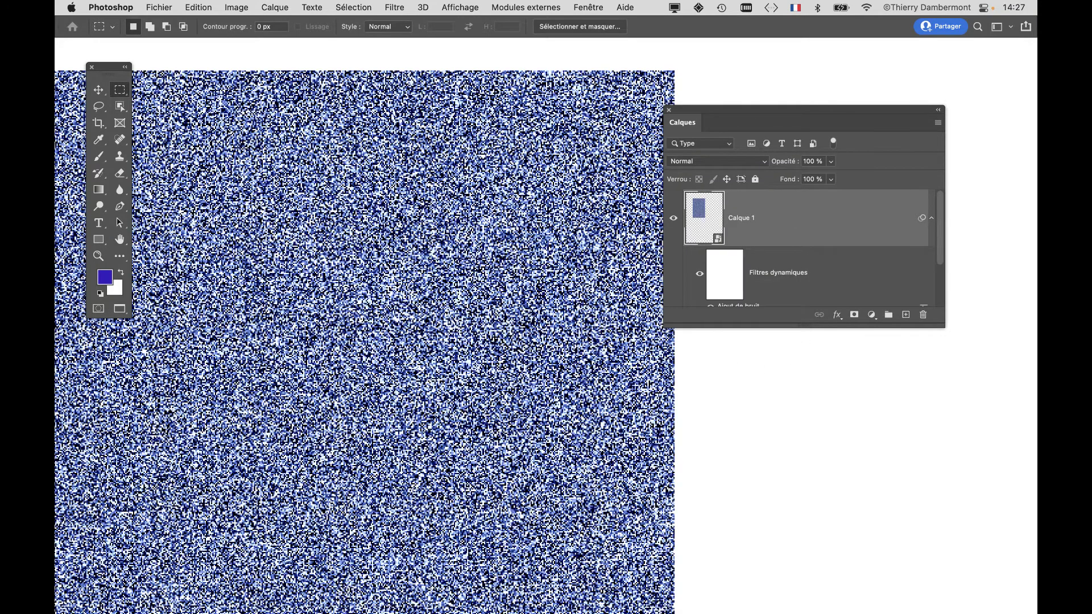
left_click_drag(711, 110, 777, 93)
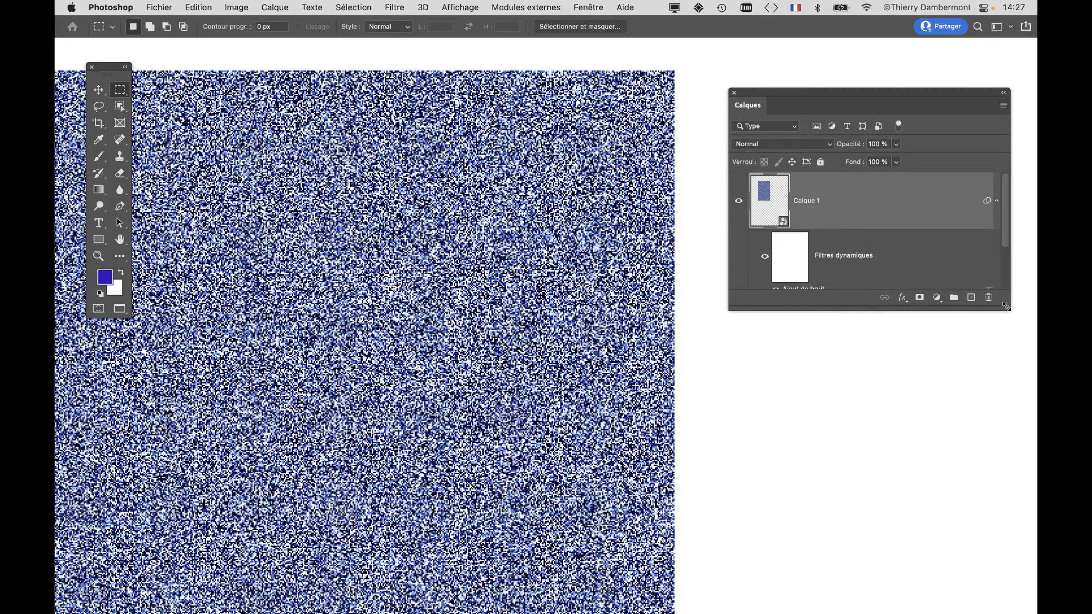
left_click_drag(1006, 306, 1021, 443)
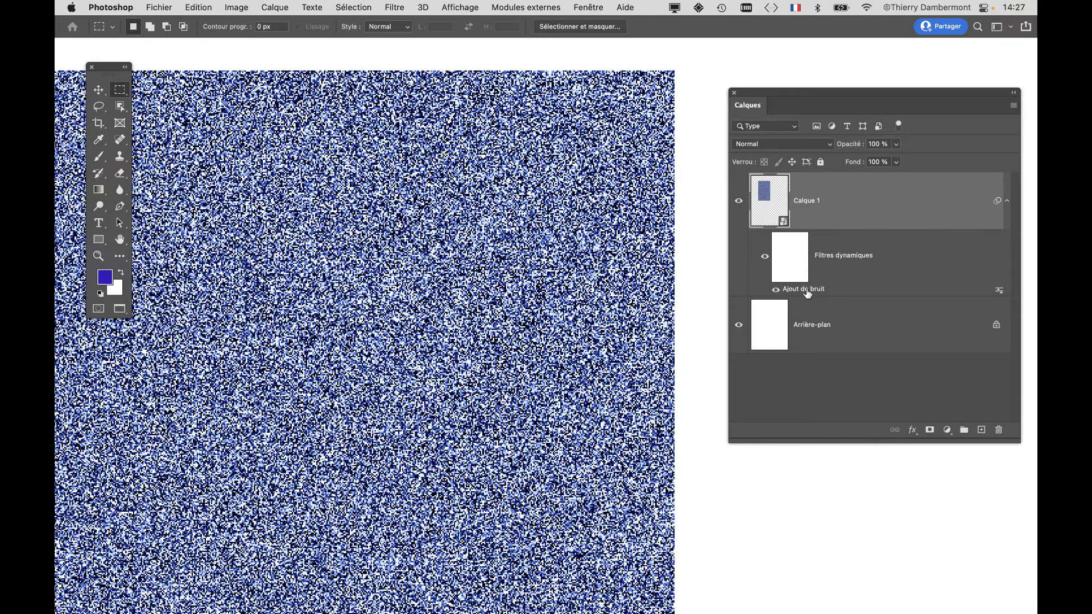
Step: Reopen the Ajout de bruit smart filter and reduce its Quantité to 14,21 %
double_click(807, 290)
left_click_drag(641, 278, 636, 278)
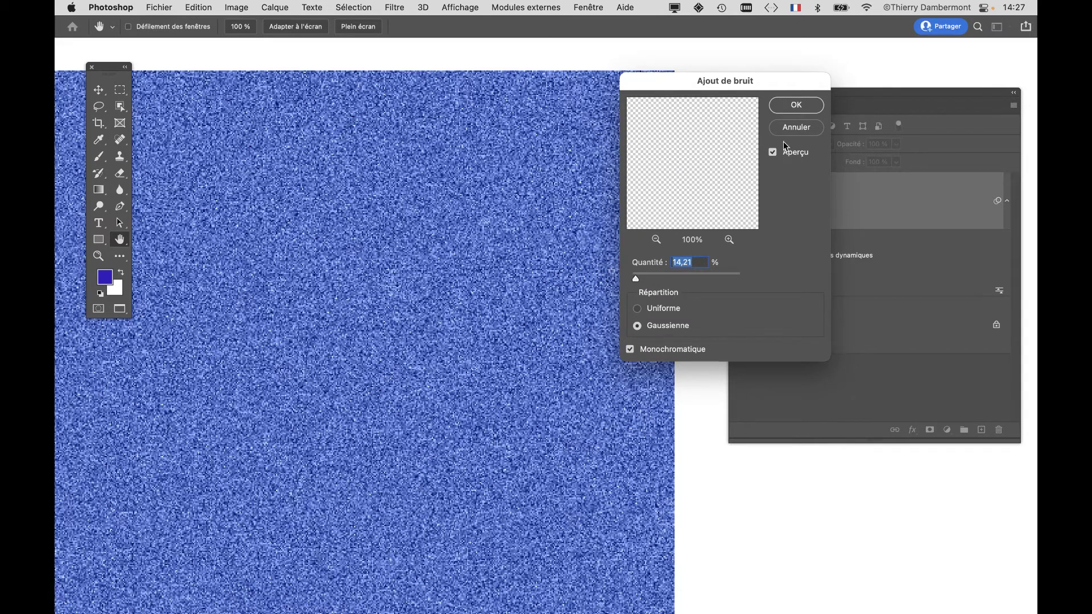
left_click(795, 105)
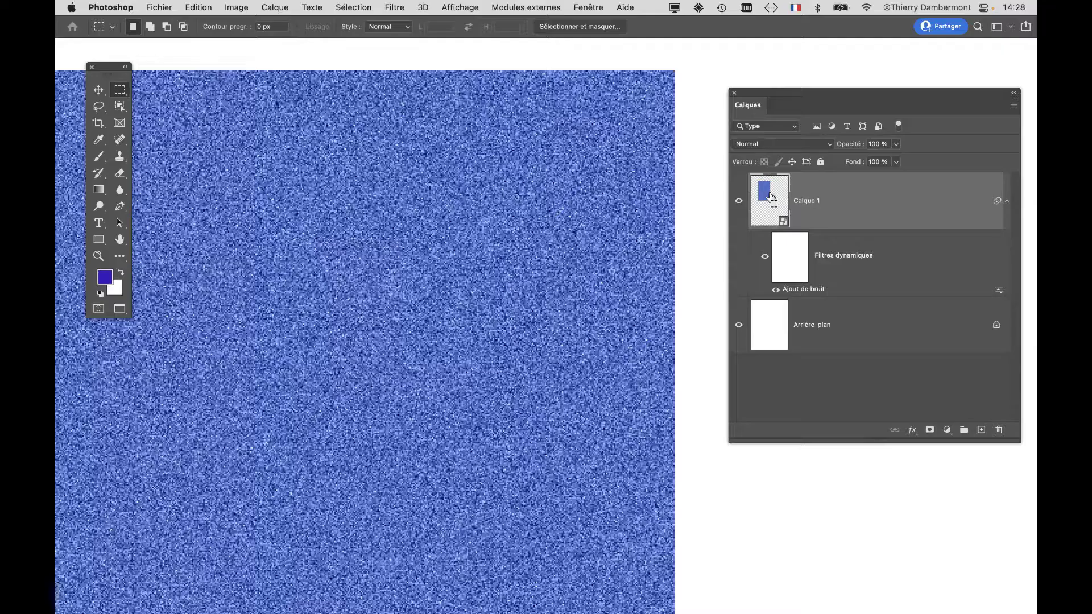
Step: Return to the tabbed screen mode and open Calque 1's smart object contents as Calque 1.psb
key("f")
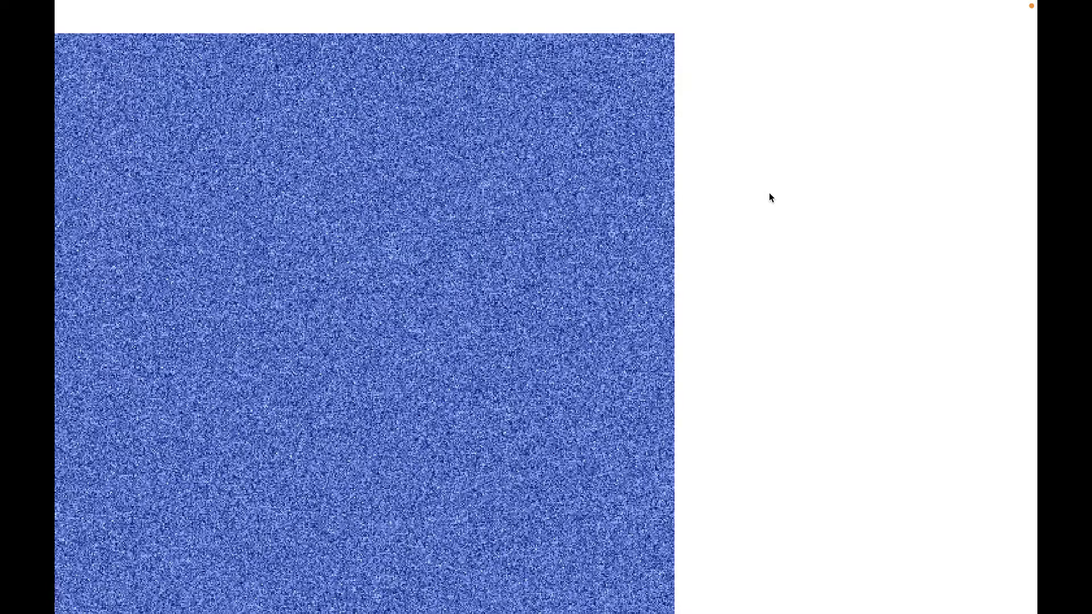
key("f")
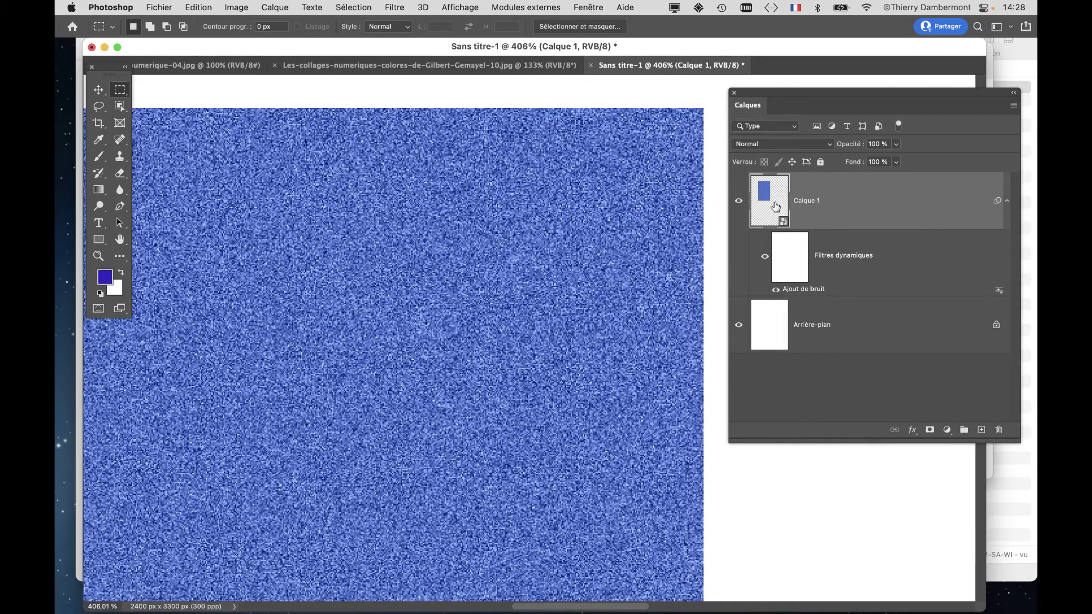
double_click(773, 200)
left_click(609, 257)
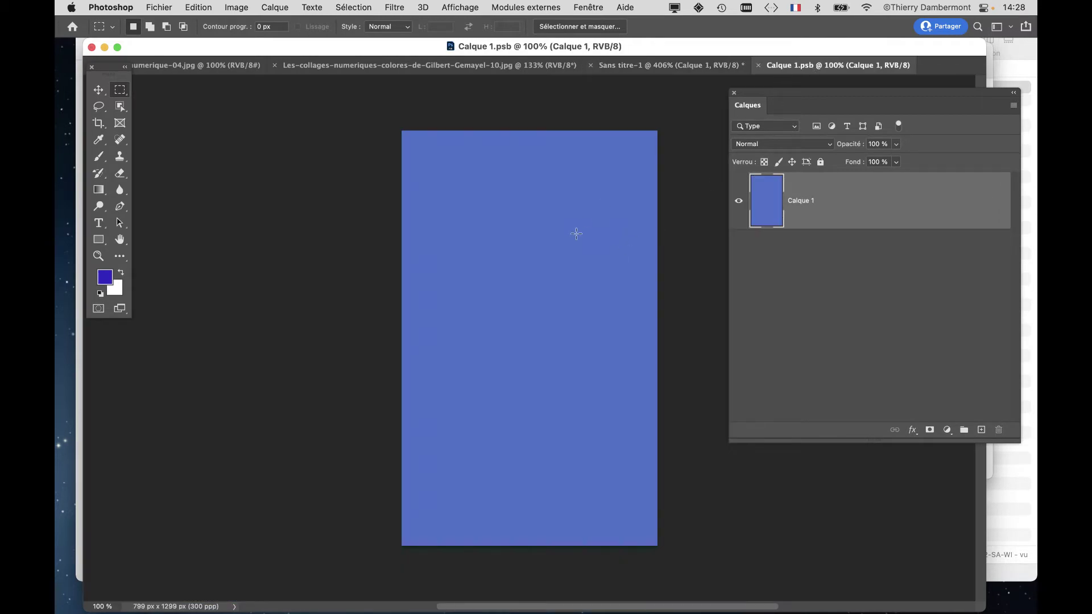
Step: Compare the Sans titre-1 and Calque 1.psb documents, ending on Calque 1.psb
left_click(691, 67)
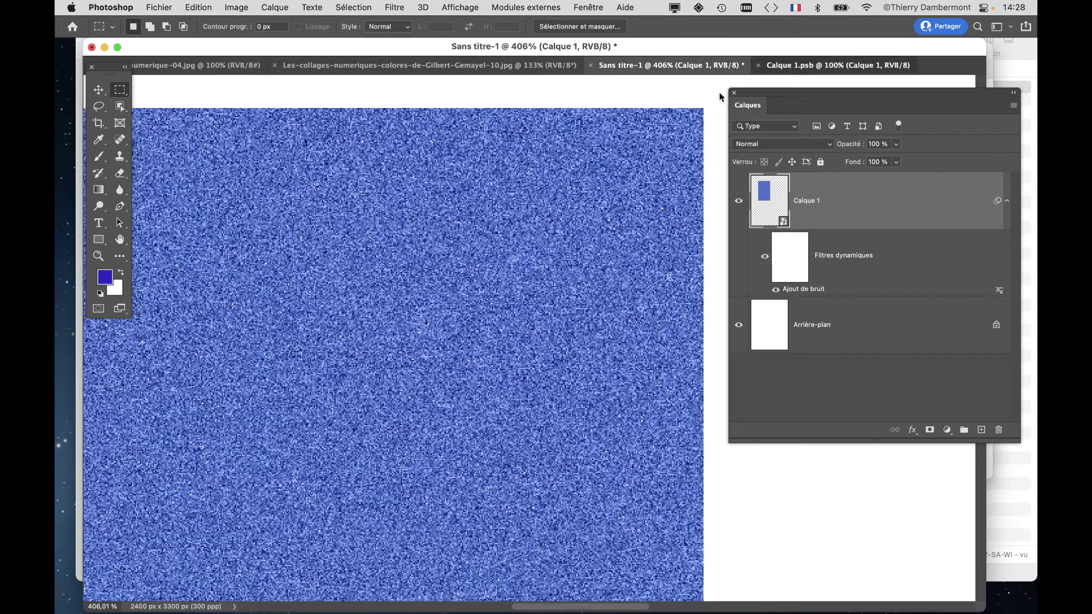
key("ctrl+Tab")
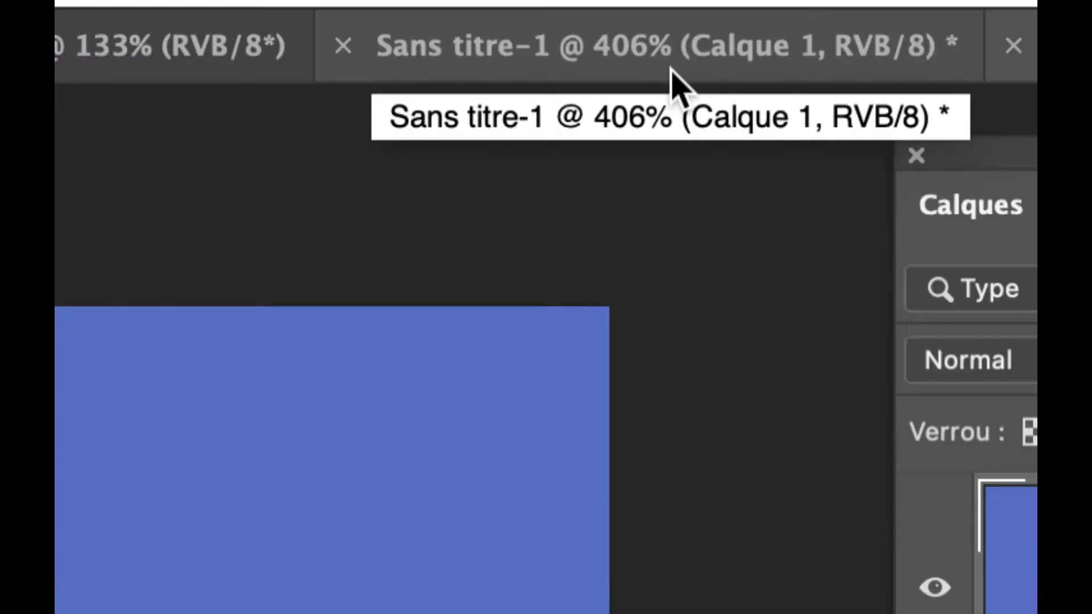
left_click(672, 68)
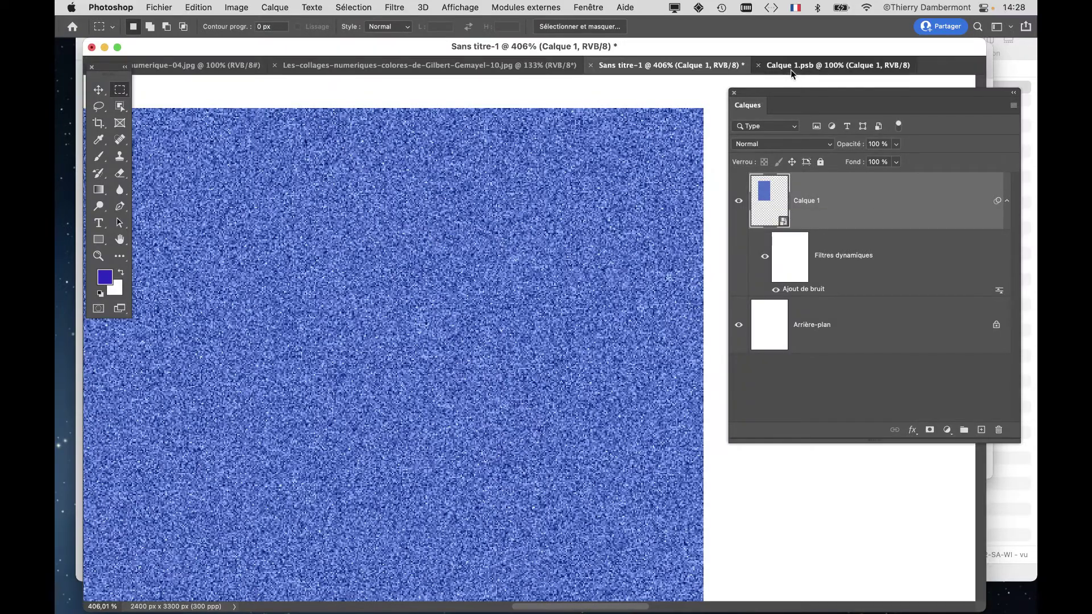
left_click(792, 69)
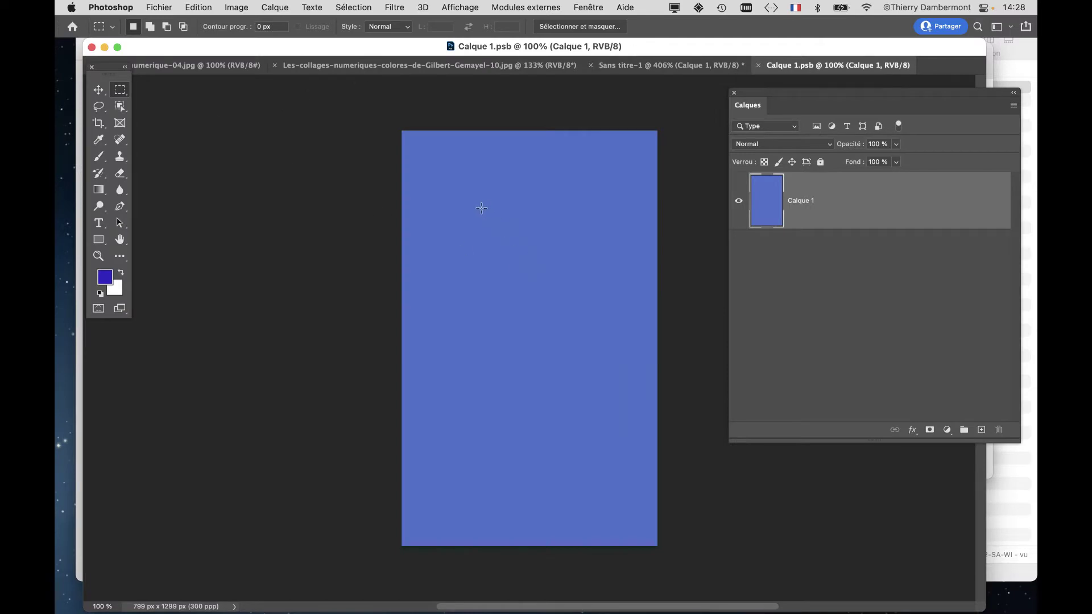
Step: Fill a tall narrow selection on the left of the blue canvas with yellow-green, then deselect
left_click_drag(443, 183, 468, 207)
left_click_drag(472, 300, 469, 421)
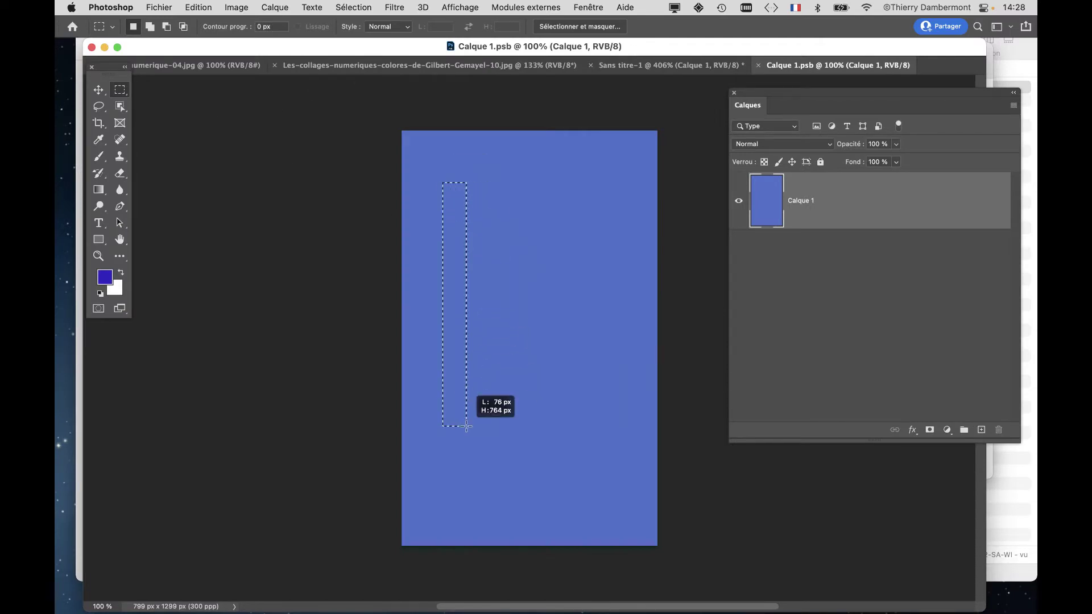
key("shift+BackSpace")
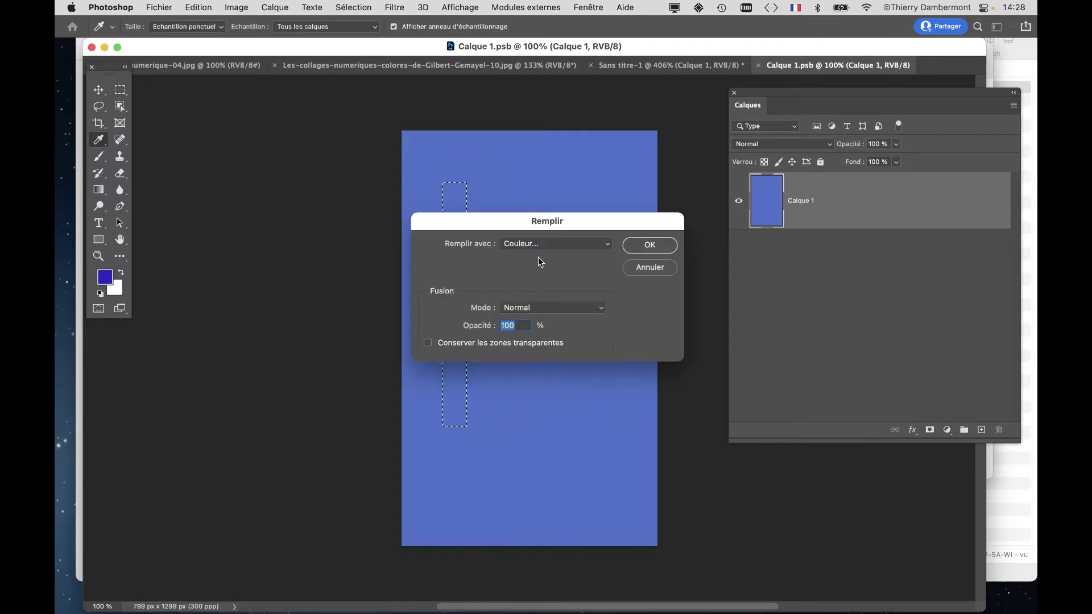
left_click(542, 245)
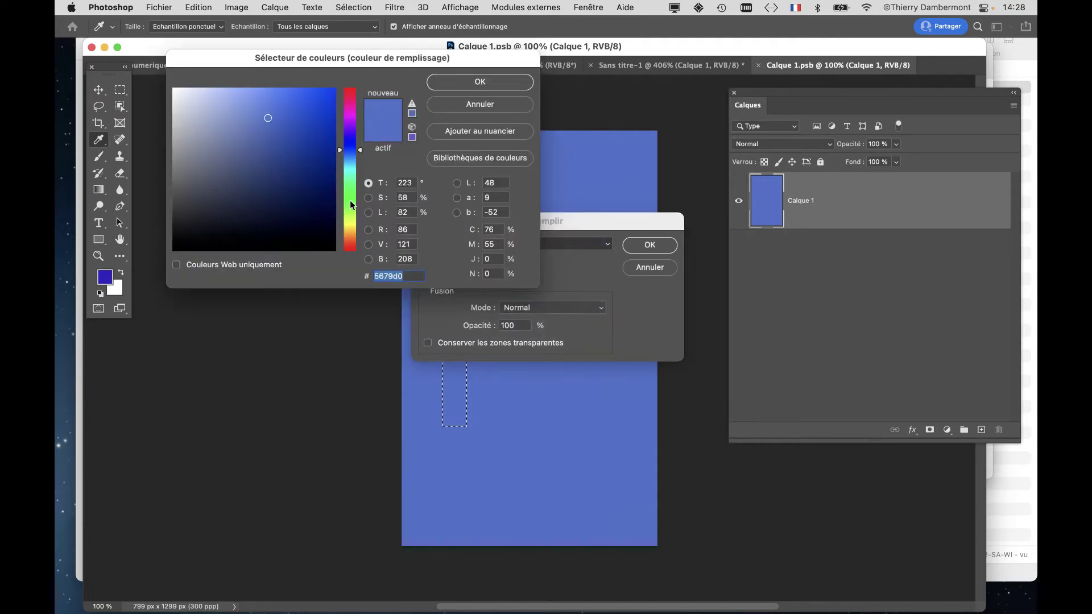
type("6ad056")
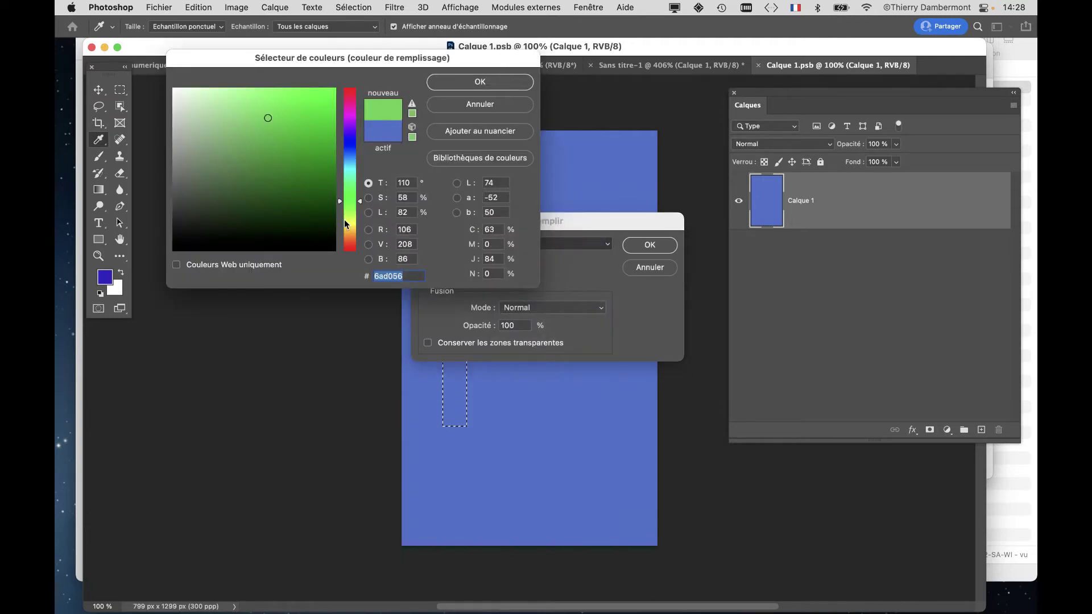
left_click(349, 219)
left_click(464, 81)
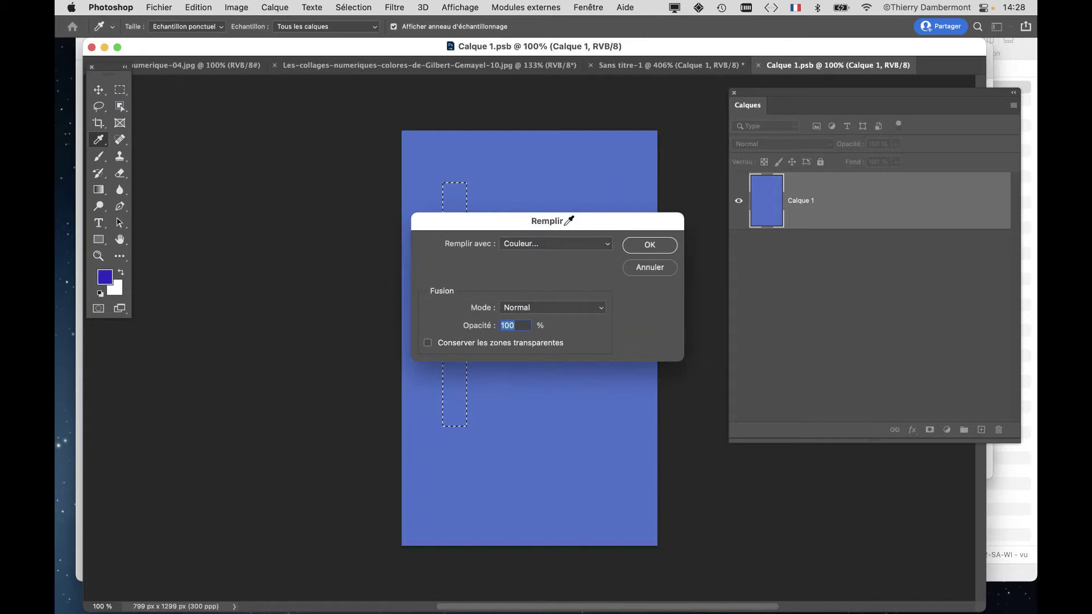
left_click(650, 245)
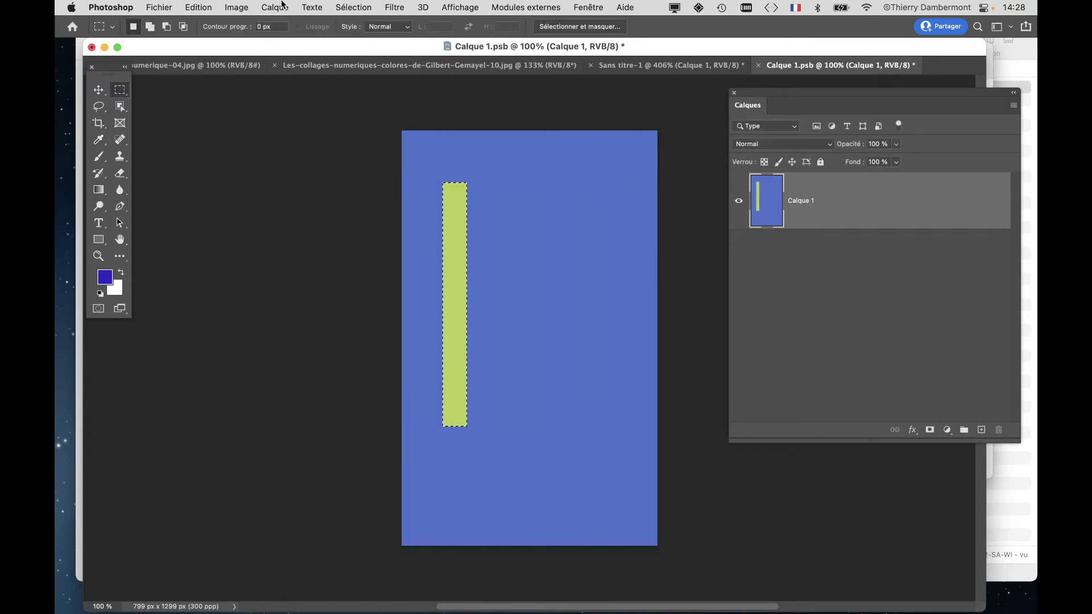
left_click(353, 7)
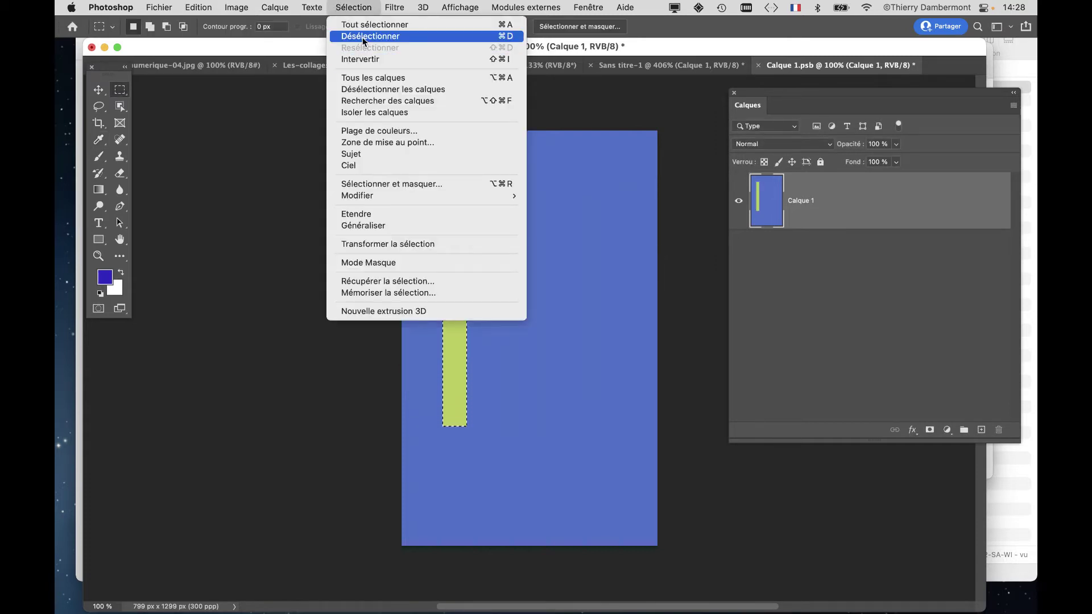
left_click(363, 36)
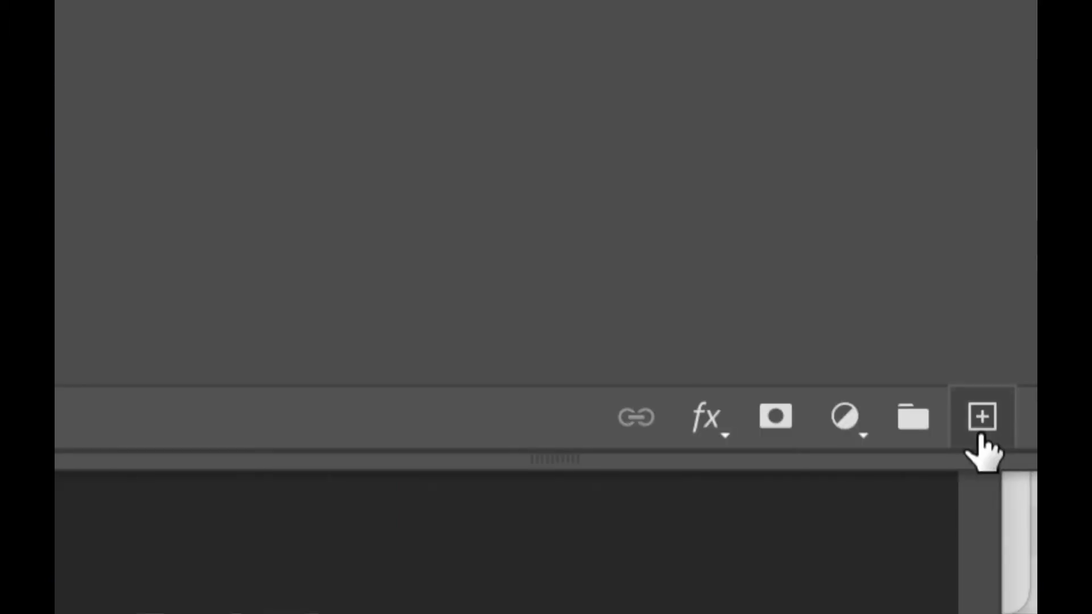
Step: Add layer Calque 2 and fill a wide horizontal band with tan-orange
left_click(982, 417)
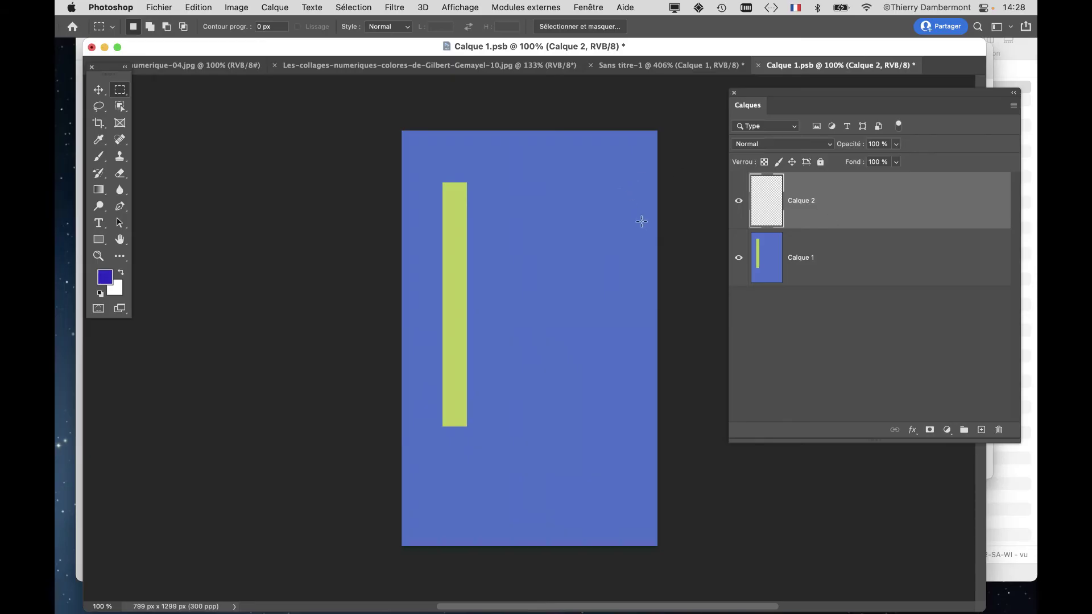
left_click_drag(644, 226, 426, 268)
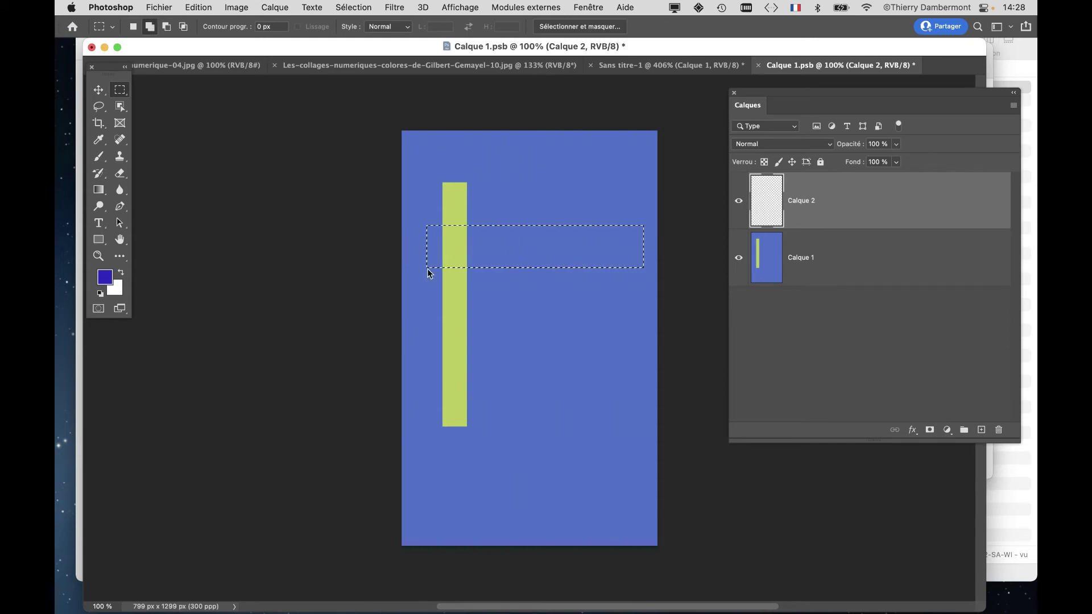
key("shift+F5")
left_click(589, 245)
left_click(586, 244)
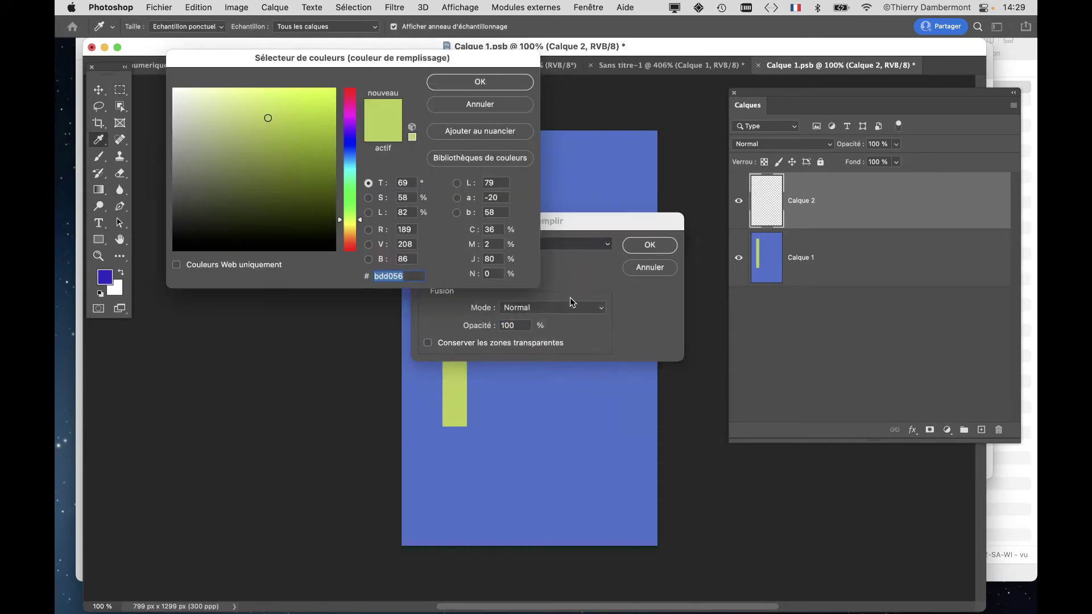
left_click_drag(347, 219, 349, 234)
left_click(495, 84)
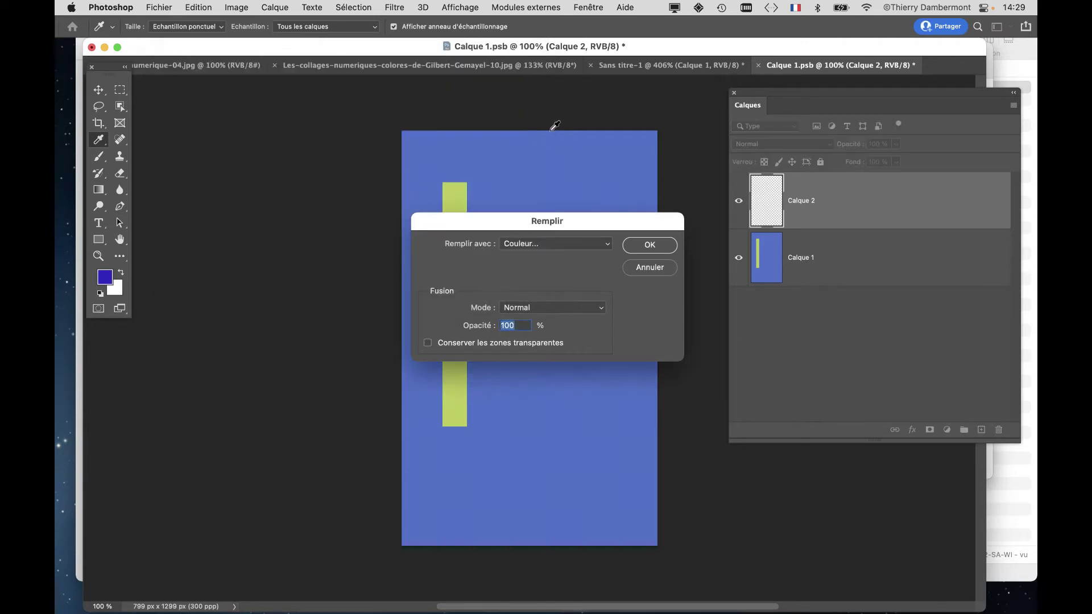
left_click(673, 252)
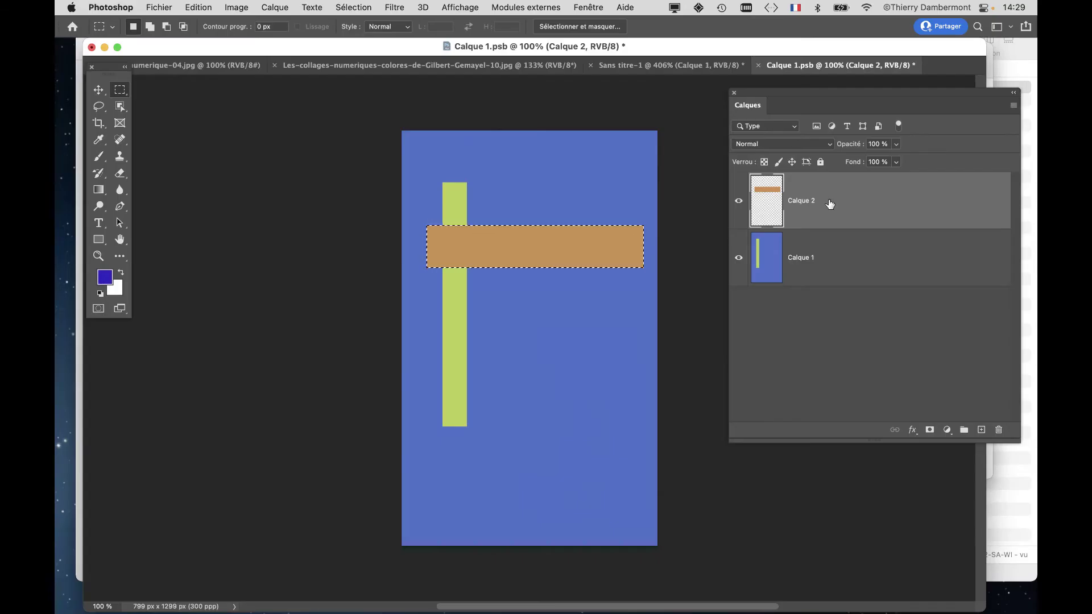
Step: Deselect and move the orange bar down so it crosses the green bar below its middle
left_click(354, 7)
left_click(366, 34)
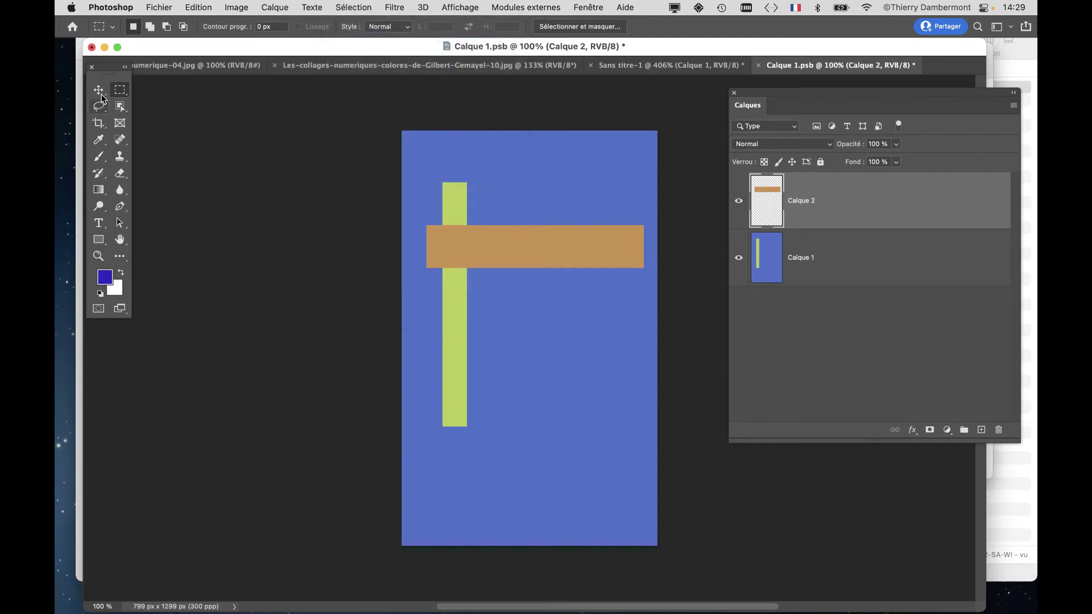
key("v")
left_click_drag(508, 265, 533, 343)
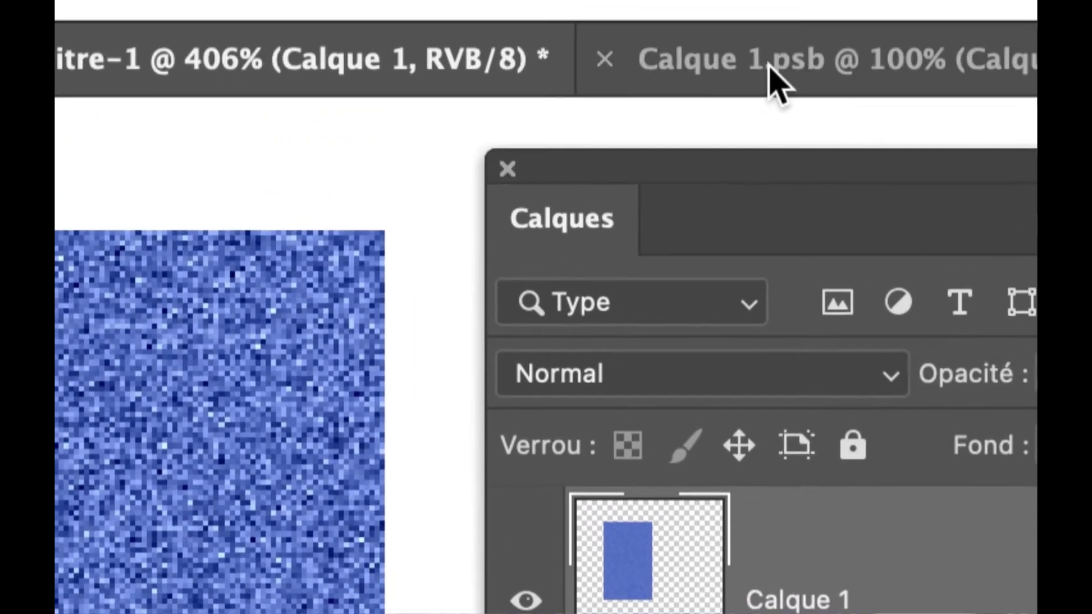
left_click(770, 79)
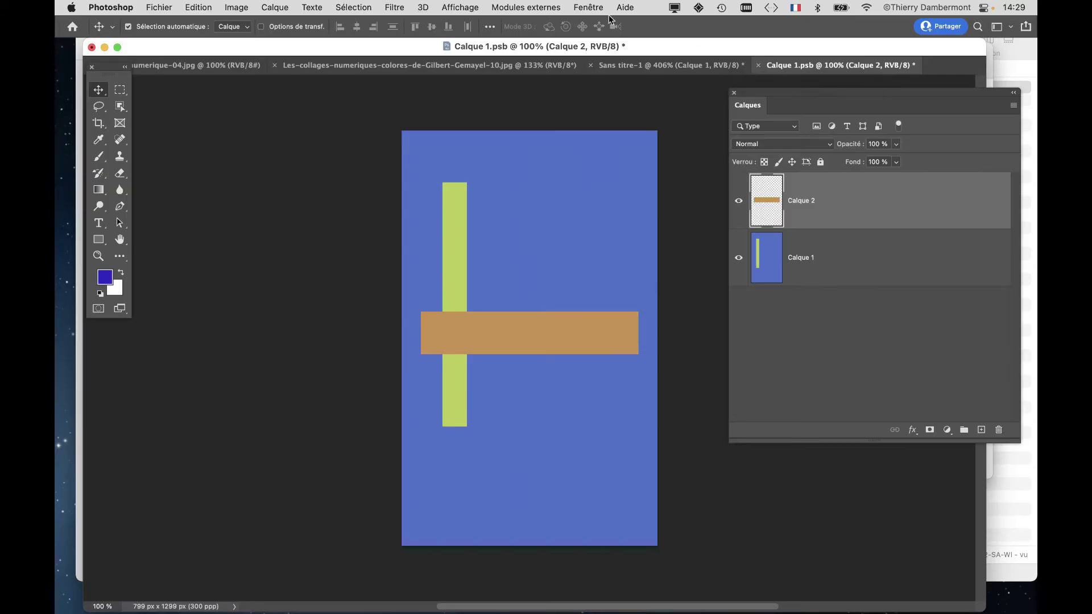
Step: Save Calque 1.psb with Fichier > Enregistrer
left_click(149, 6)
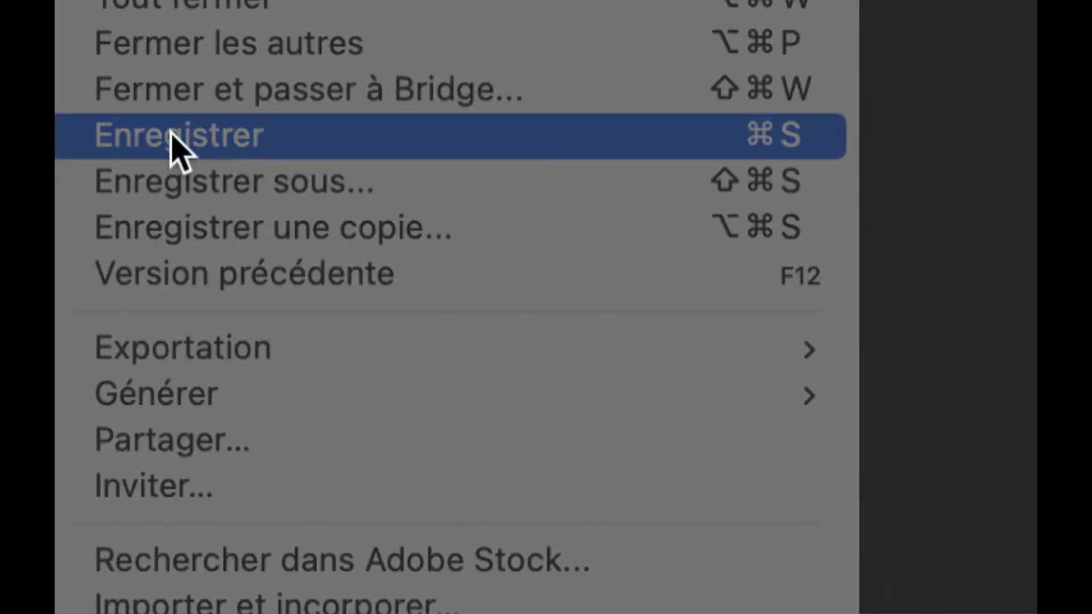
left_click(178, 146)
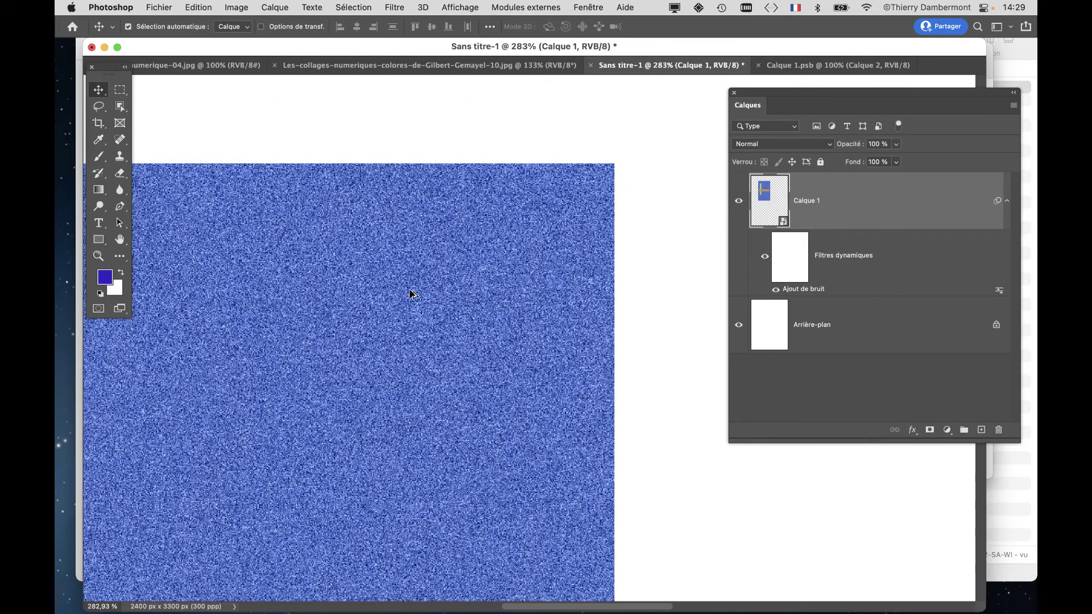
scroll(410, 293, "down", 3)
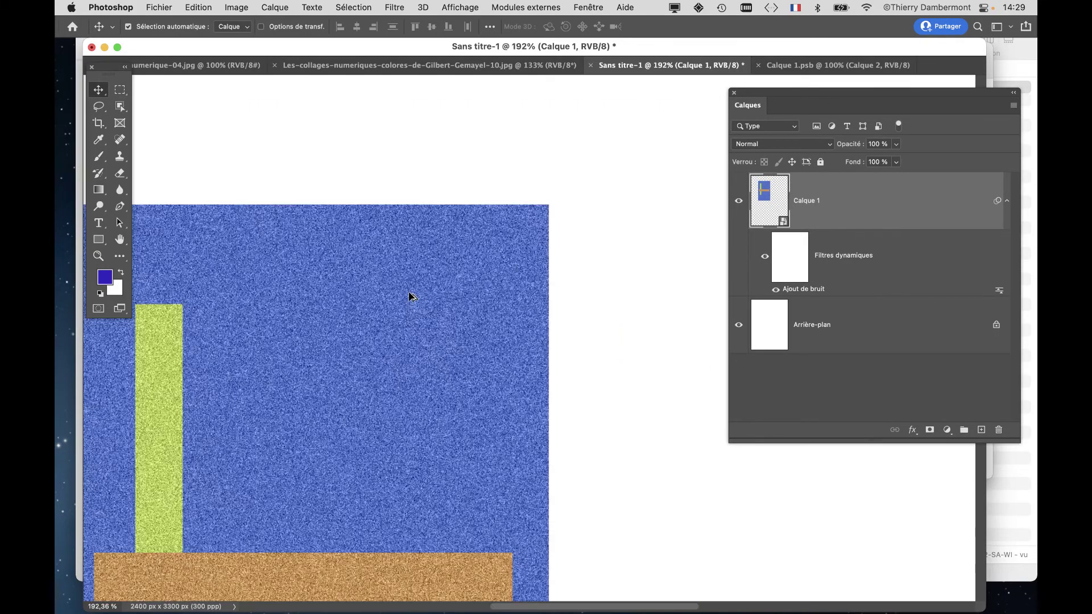
scroll(376, 313, "down", 2)
left_click_drag(358, 335, 432, 261)
scroll(432, 261, "down", 2)
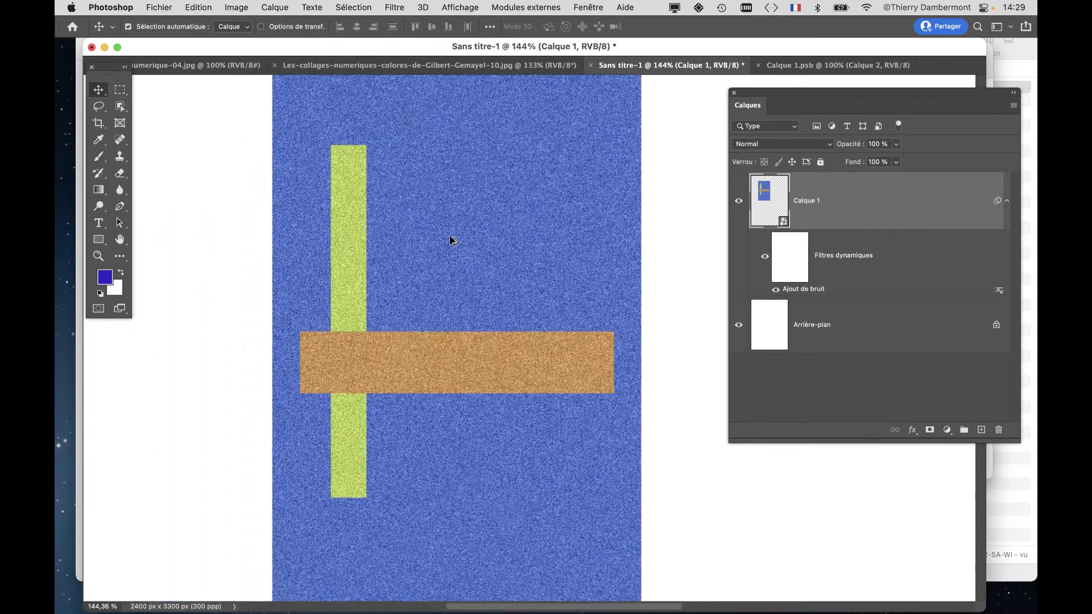
scroll(365, 342, "down", 1)
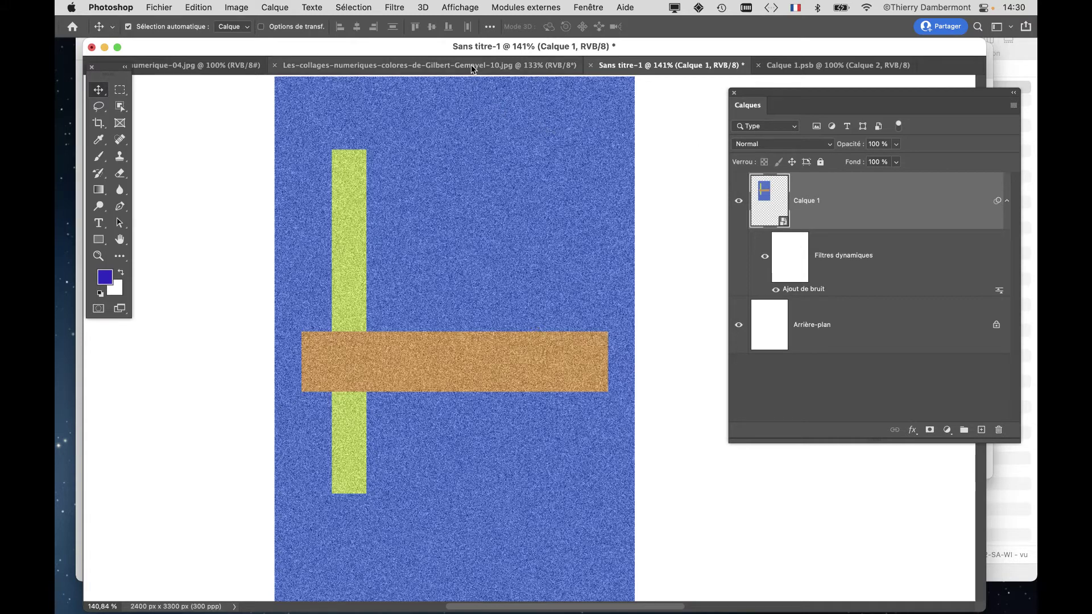
left_click(432, 65)
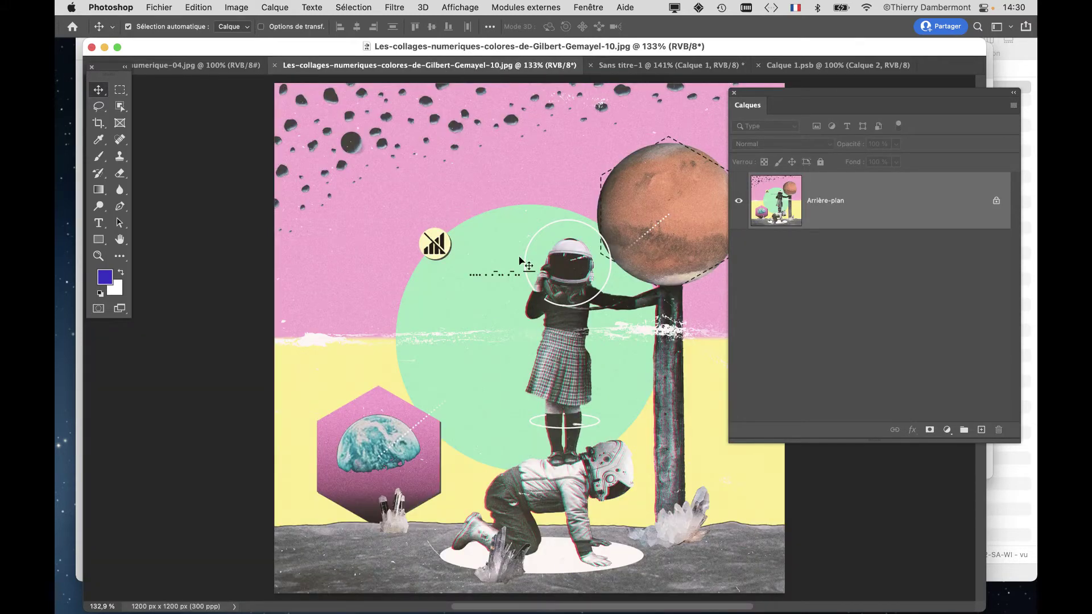
key("f")
left_click(734, 93)
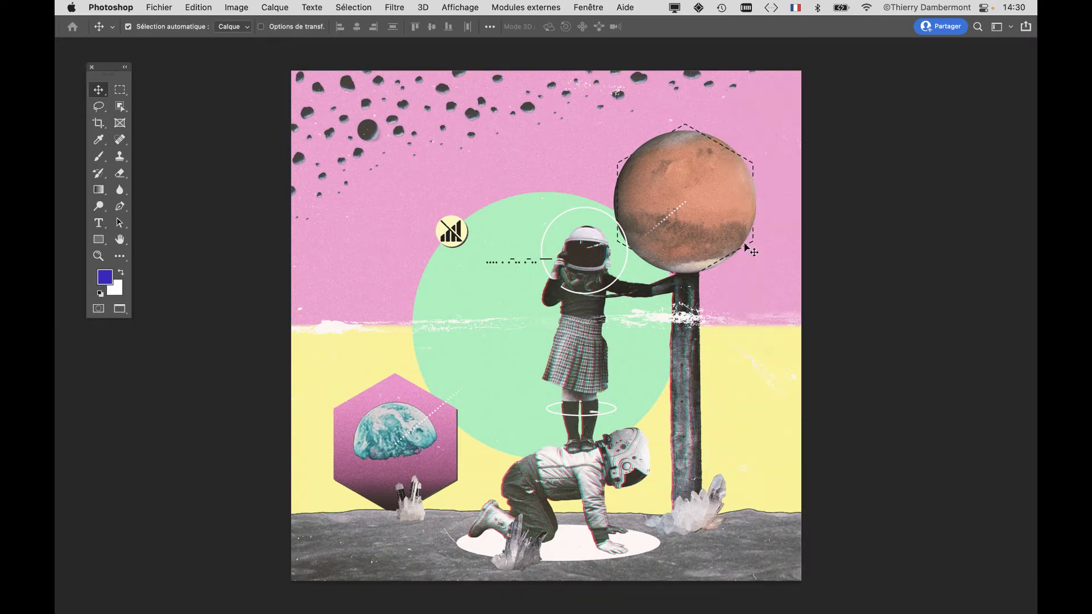
scroll(573, 296, "up", 2)
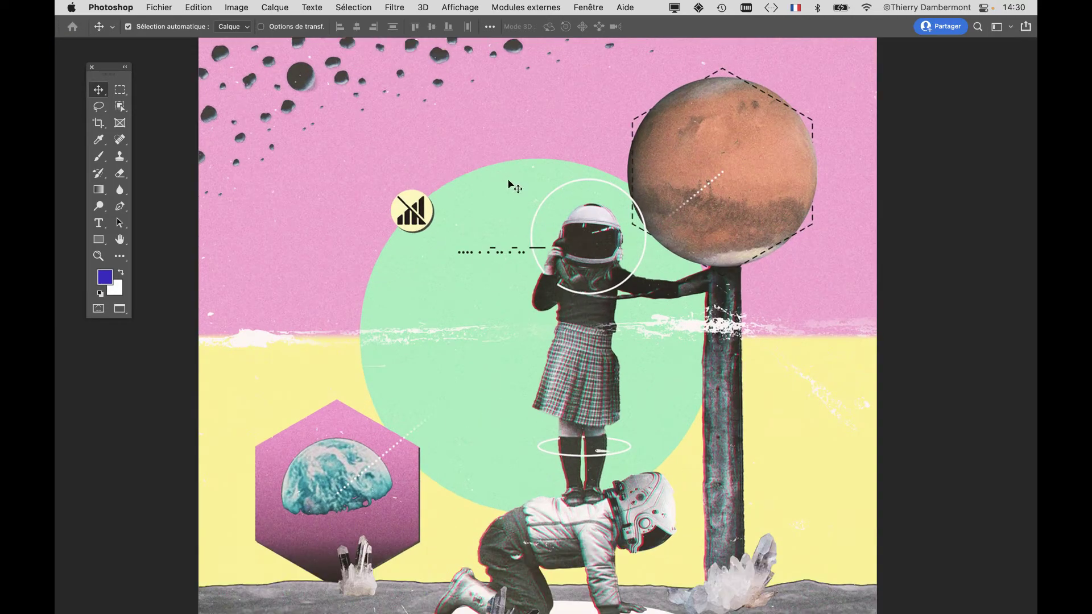
scroll(508, 182, "up", 5)
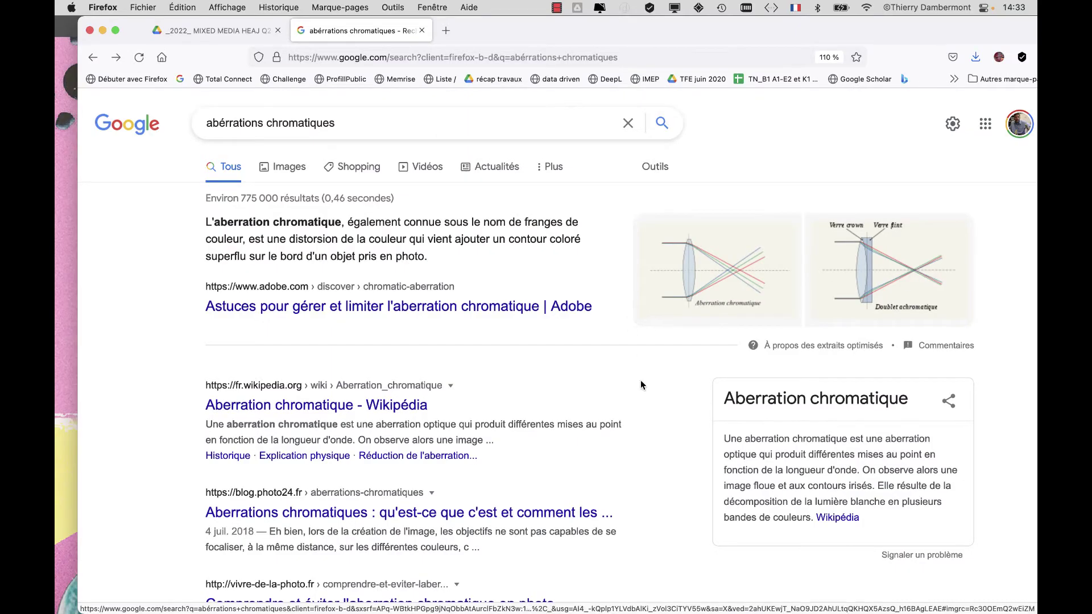
Step: Browse the Google Images results for abérrations chromatiques, then return to TextEdit
left_click(303, 171)
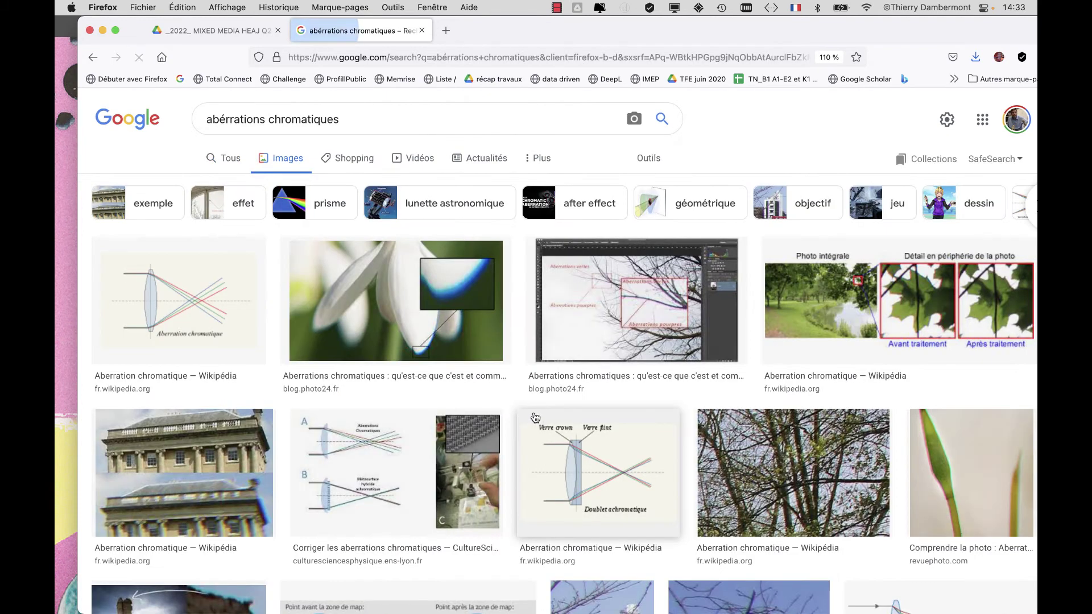
scroll(188, 316, "down", 3)
scroll(187, 317, "down", 3)
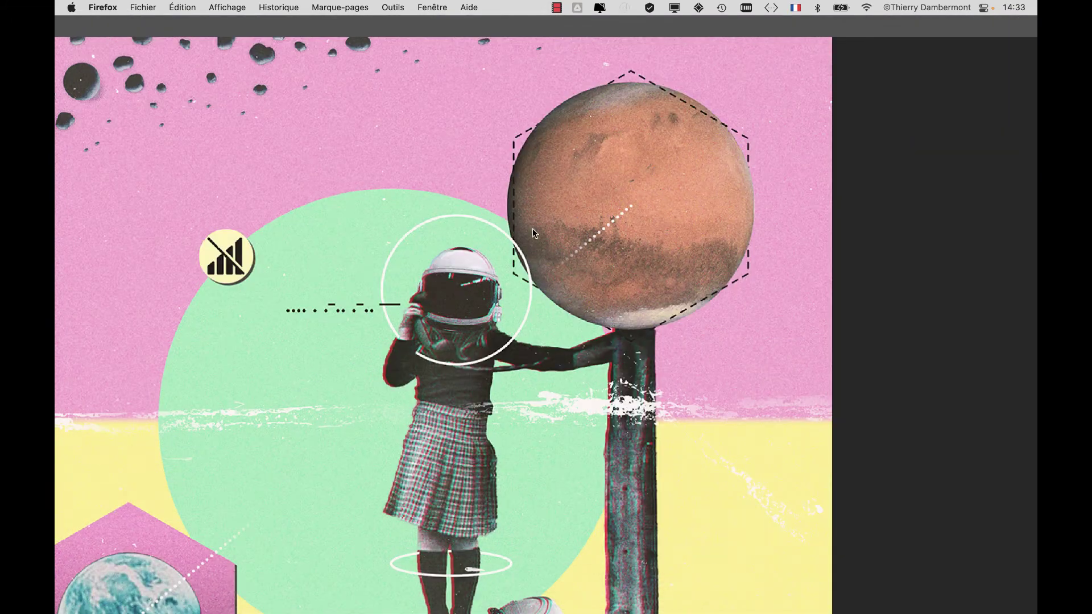
key("super+Tab")
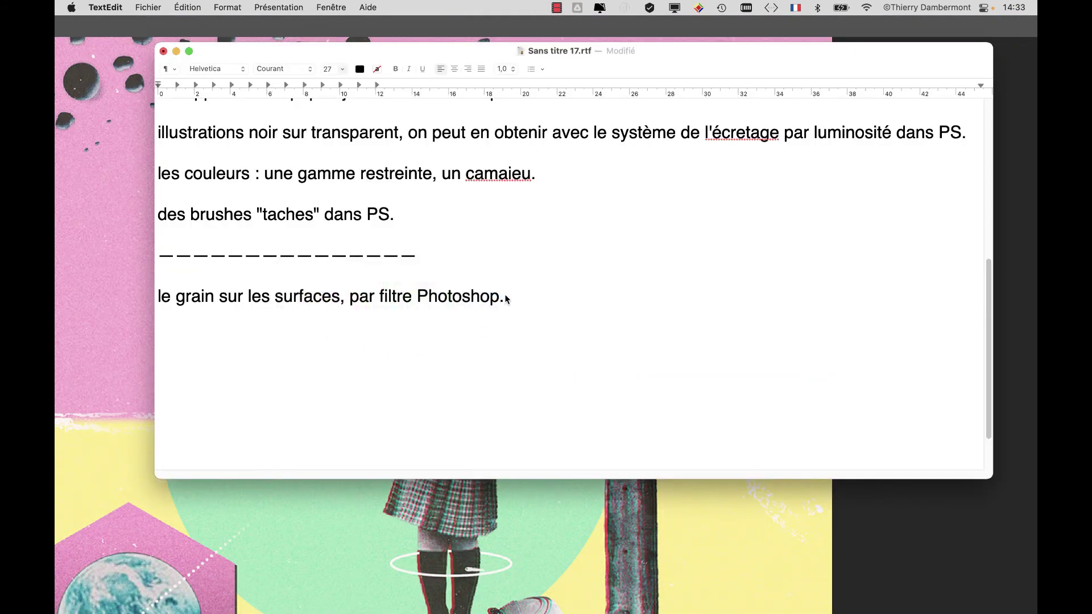
Step: Type the new note line 'abberations chromatiques créées artificiellement dans Photoshop'
key("Return")
type("abb")
type("é")
key("BackSpace")
type("erat")
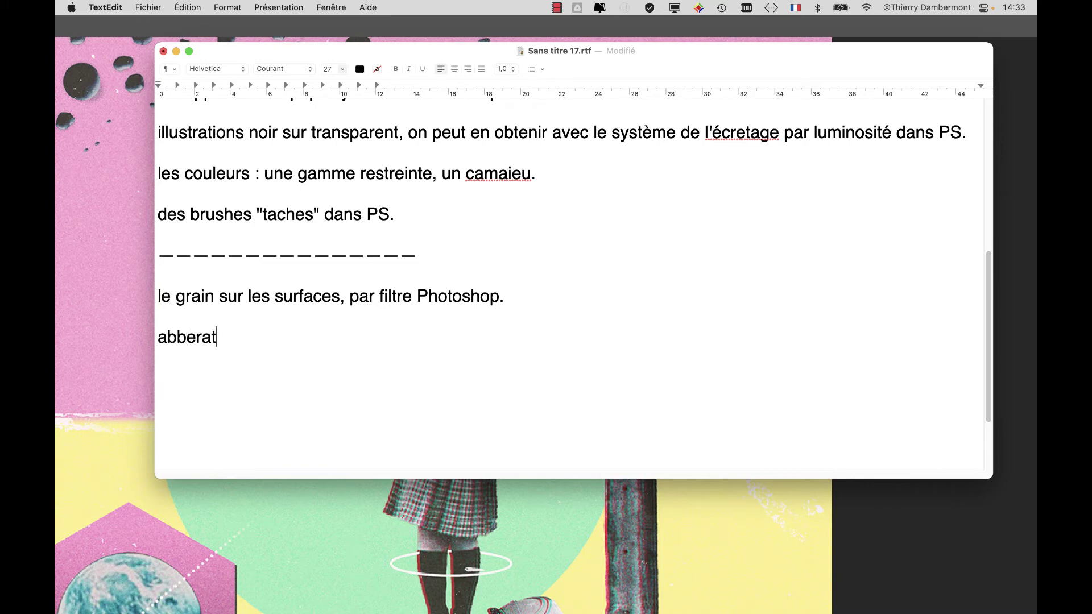
type("ions crh")
type("omatiques ")
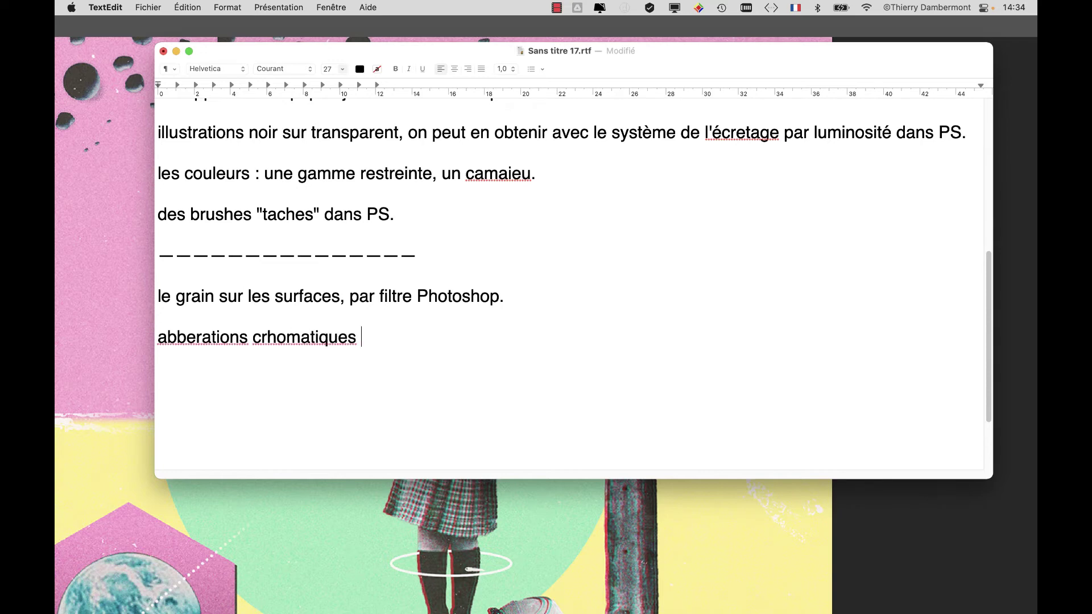
type("créées ")
type("dans Photosho")
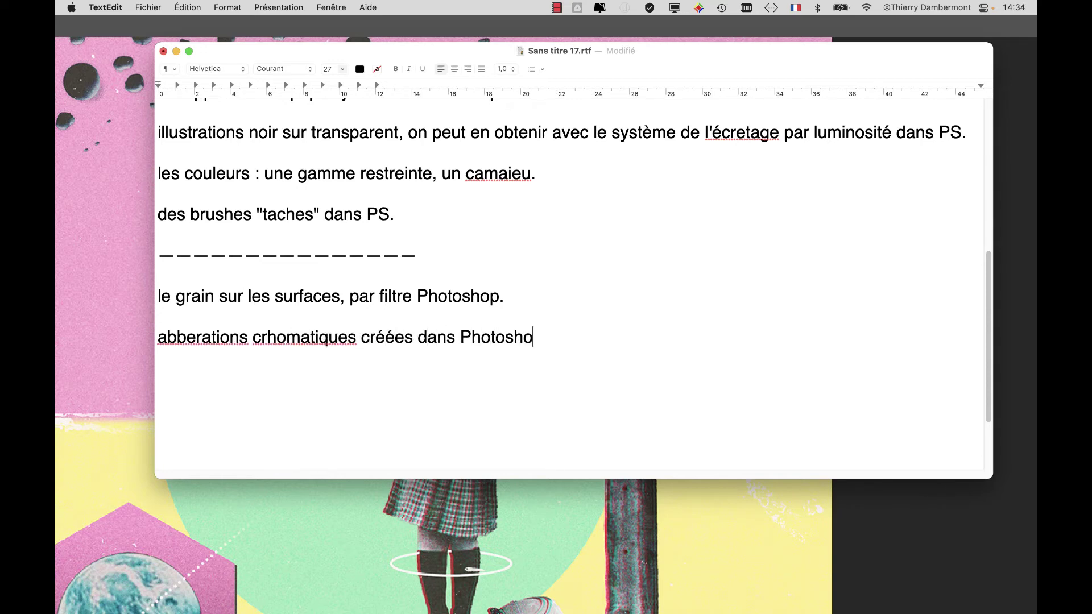
type("p")
left_click(419, 339)
type("art")
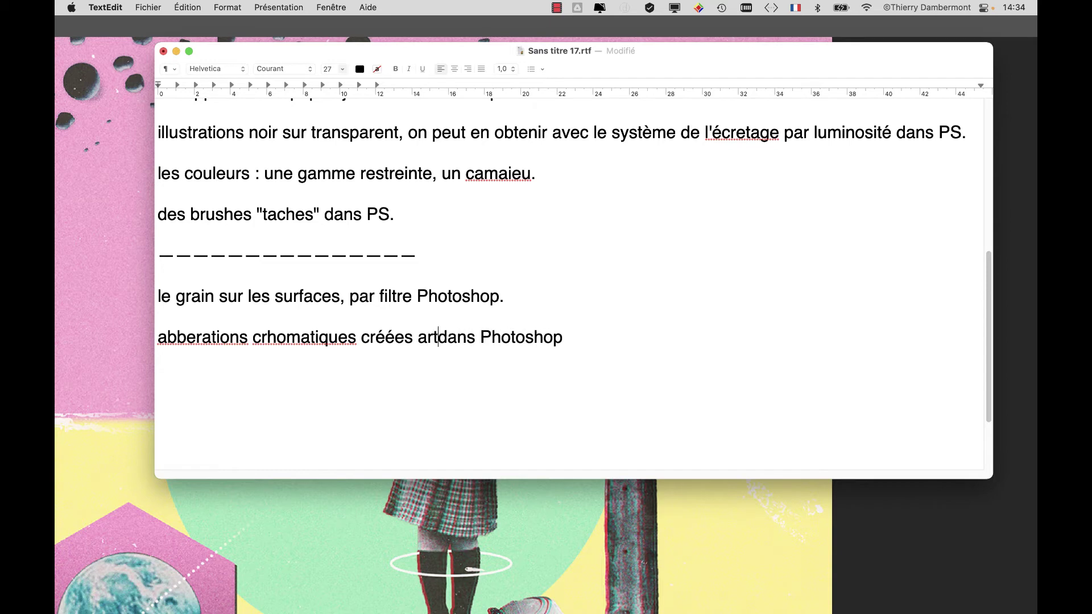
type("ificellement")
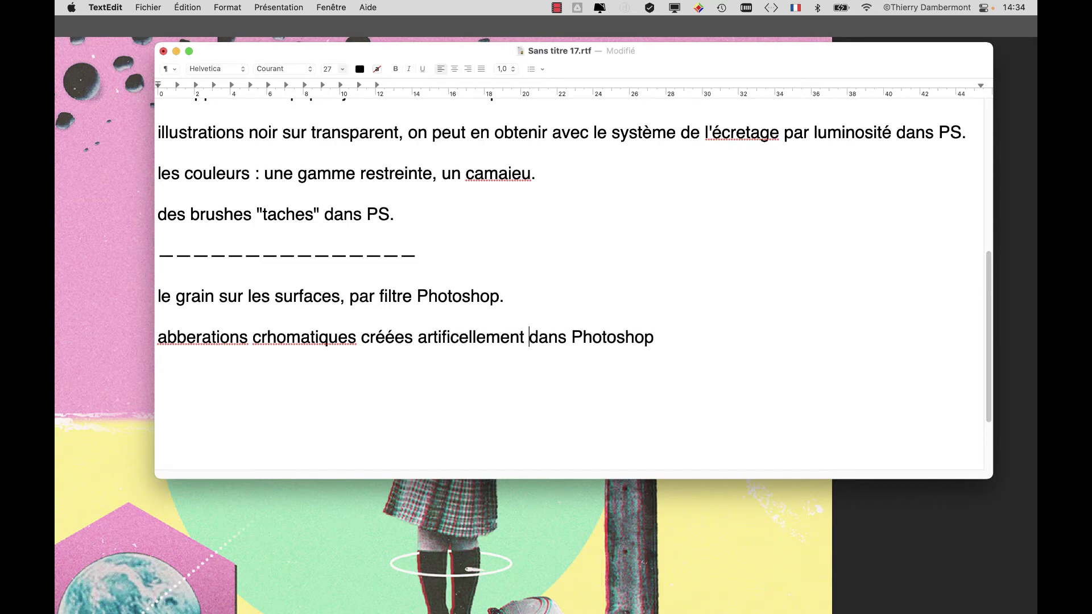
left_click(462, 338)
type("i")
left_click(695, 343)
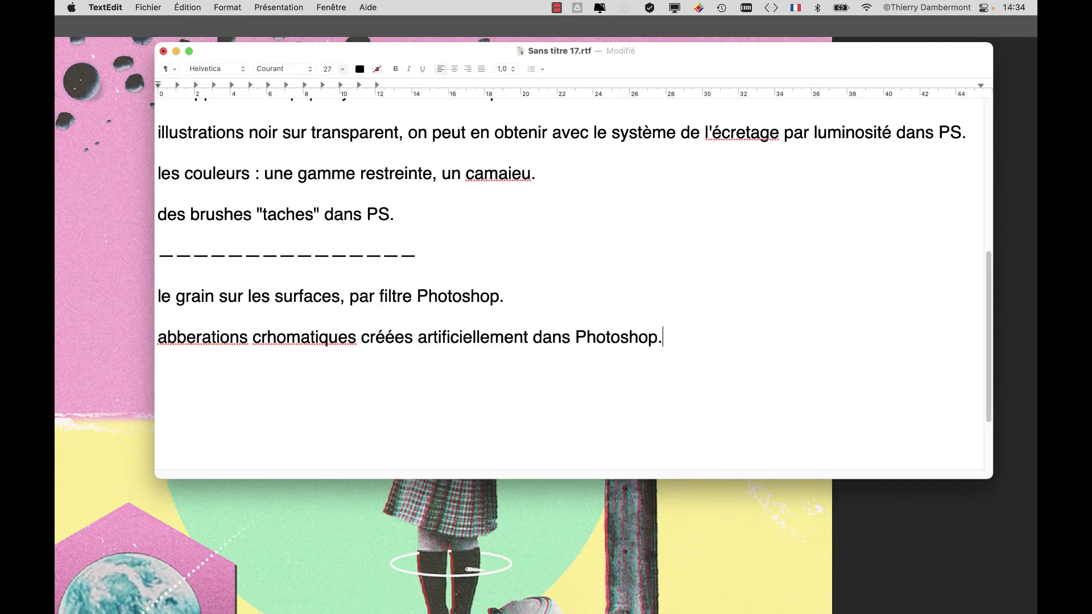
Step: Cancel an attempted save, correct 'crhomatiques' to 'chromatiques', and add an empty line
key("super+s")
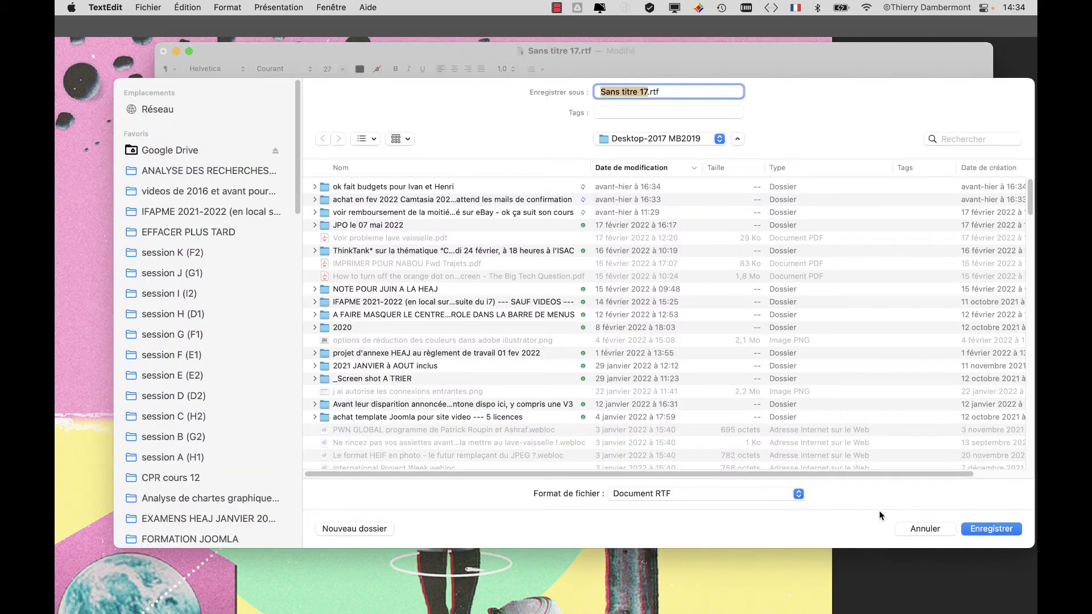
left_click(936, 529)
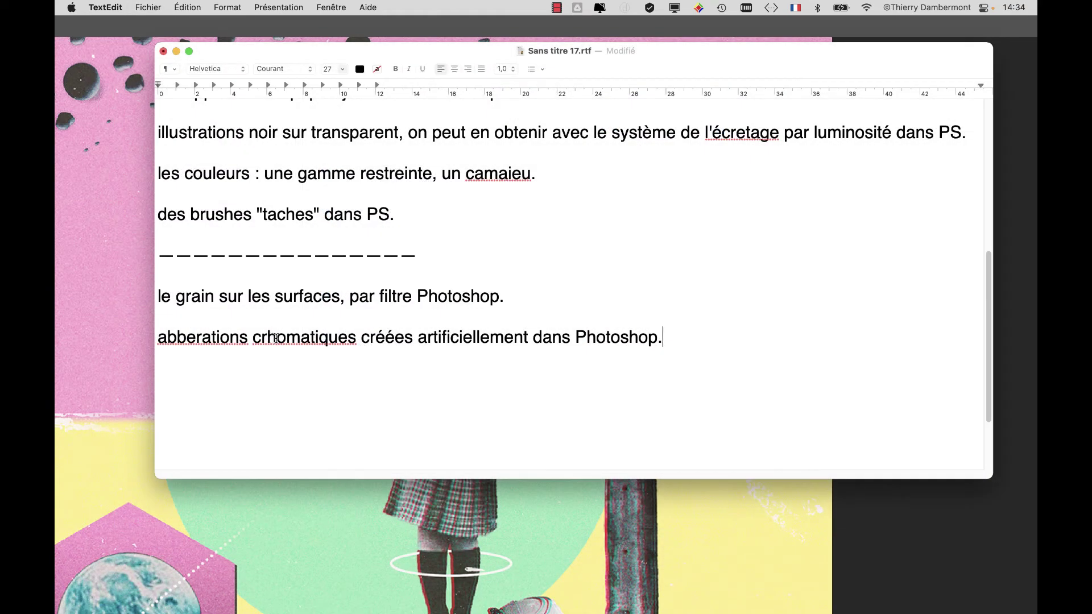
key("BackSpace")
key("BackSpace")
type("hr")
left_click(677, 339)
key("Return")
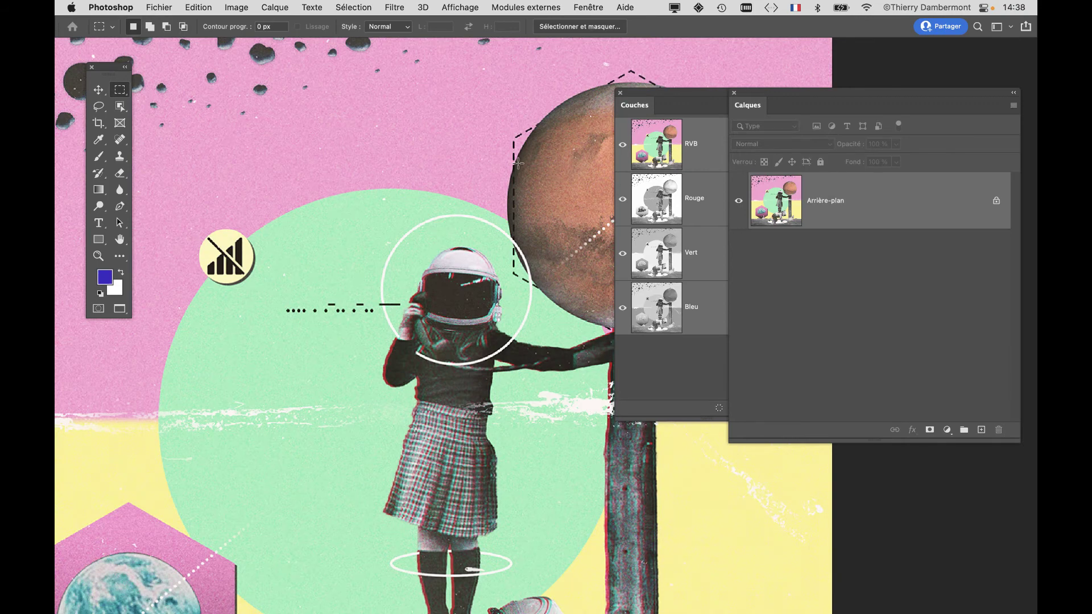
Step: Hide the panels and inspect the collage's dot-and-dash motif up close before returning to TextEdit
key("shift+Tab")
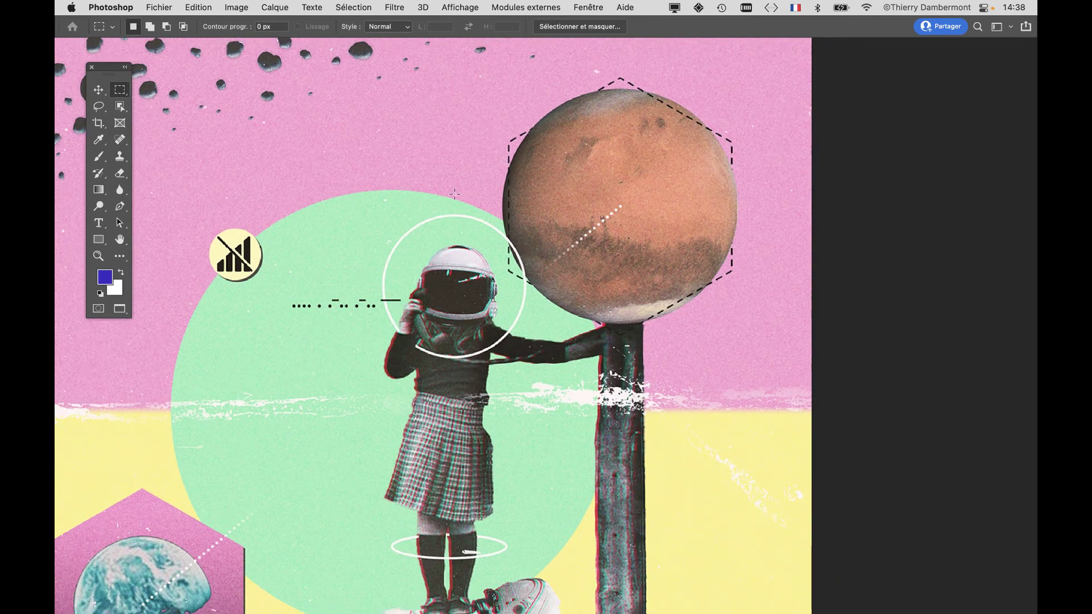
scroll(734, 121, "up", 3)
scroll(736, 131, "up", 3)
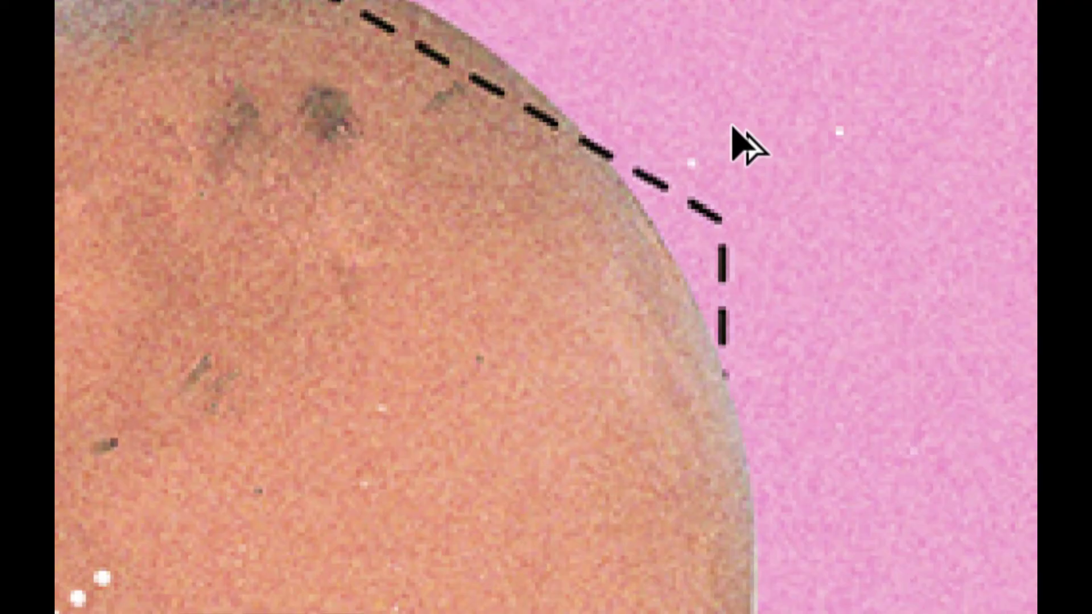
scroll(734, 121, "up", 2)
scroll(721, 139, "up", 2)
scroll(721, 139, "down", 2)
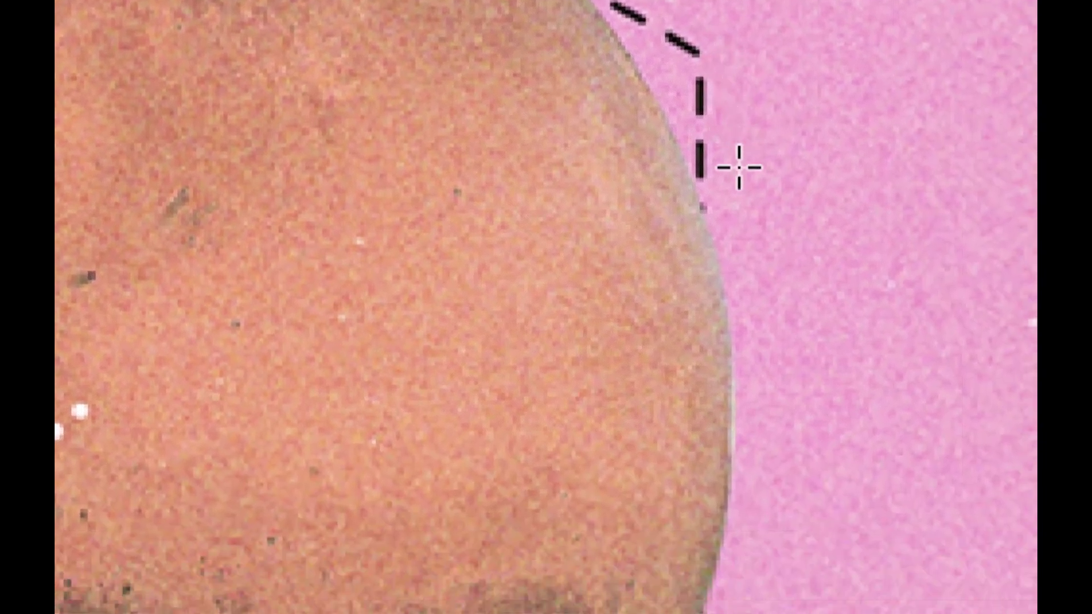
scroll(736, 166, "down", 3)
scroll(719, 276, "down", 2)
scroll(671, 317, "down", 2)
scroll(629, 346, "up", 5)
scroll(628, 346, "left", 5)
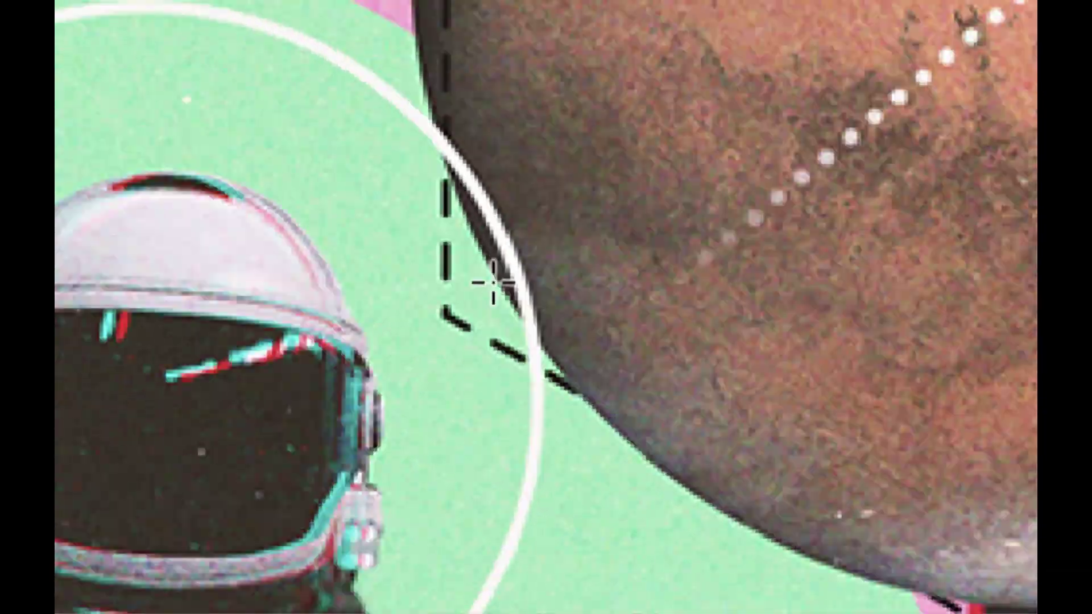
scroll(488, 281, "up", 2)
scroll(479, 224, "up", 2)
scroll(497, 151, "down", 5)
scroll(534, 274, "up", 3)
scroll(575, 244, "right", 4)
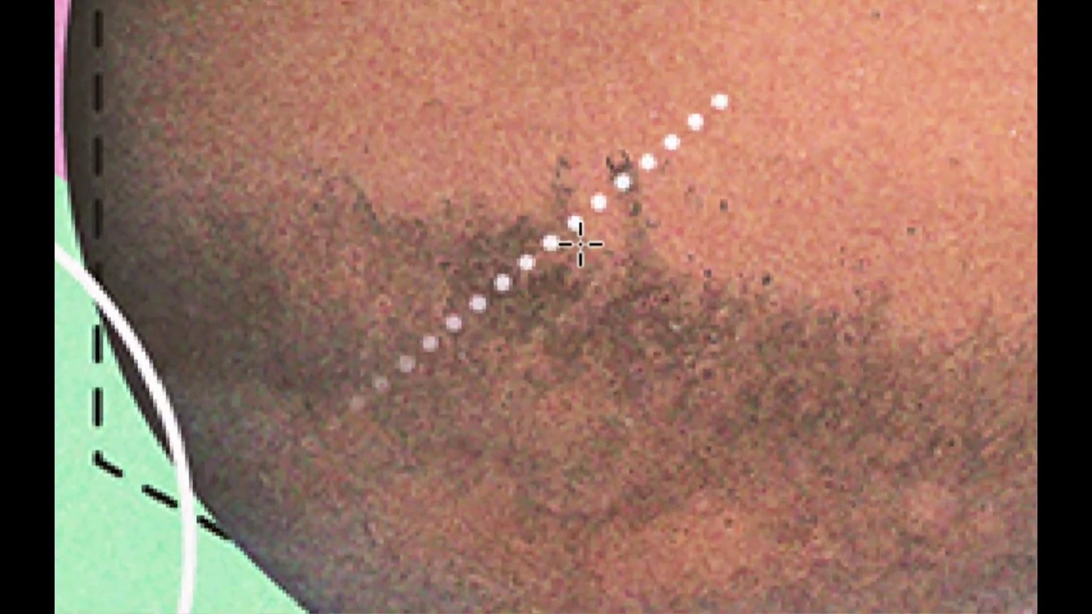
scroll(575, 244, "up", 3)
scroll(616, 217, "right", 4)
scroll(646, 195, "up", 5)
scroll(646, 195, "right", 7)
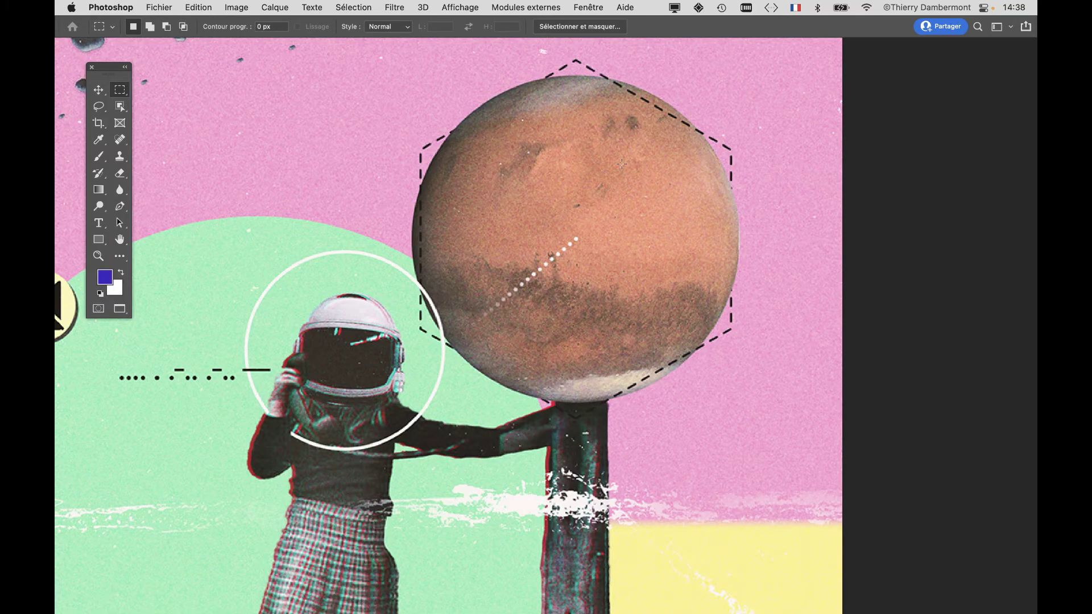
scroll(239, 342, "left", 6)
scroll(239, 342, "down", 3)
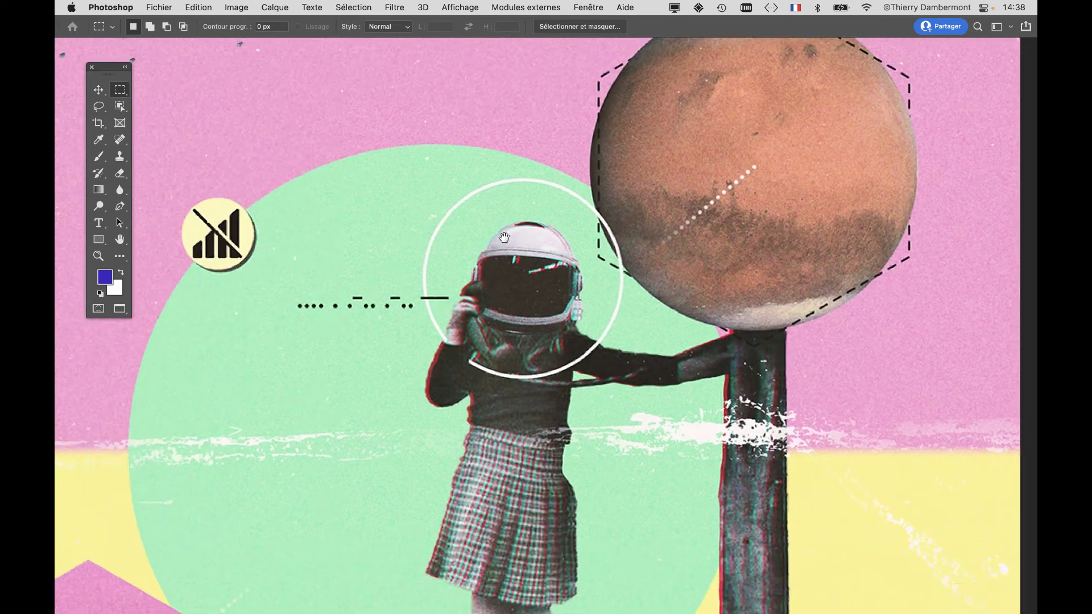
scroll(370, 302, "left", 2)
scroll(370, 302, "down", 1)
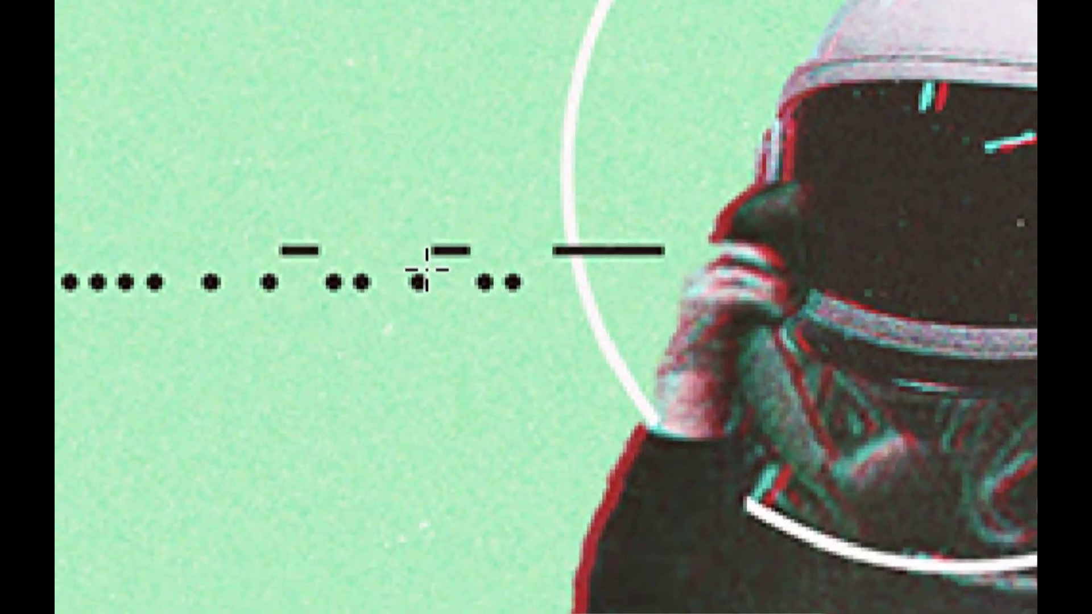
scroll(485, 288, "left", 5)
scroll(485, 289, "down", 3)
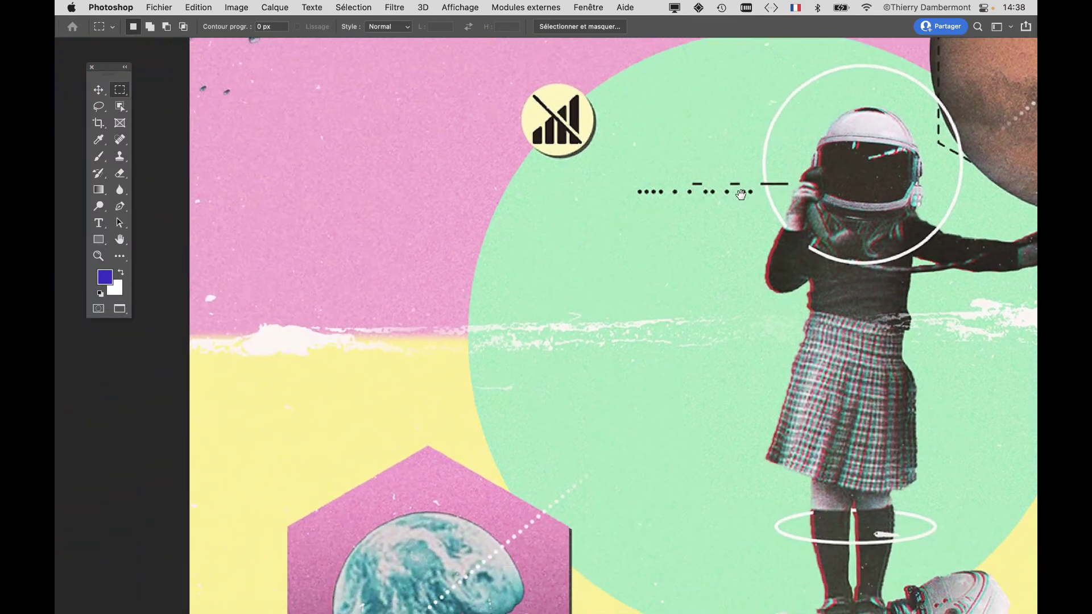
scroll(740, 113, "down", 5)
scroll(697, 188, "down", 5)
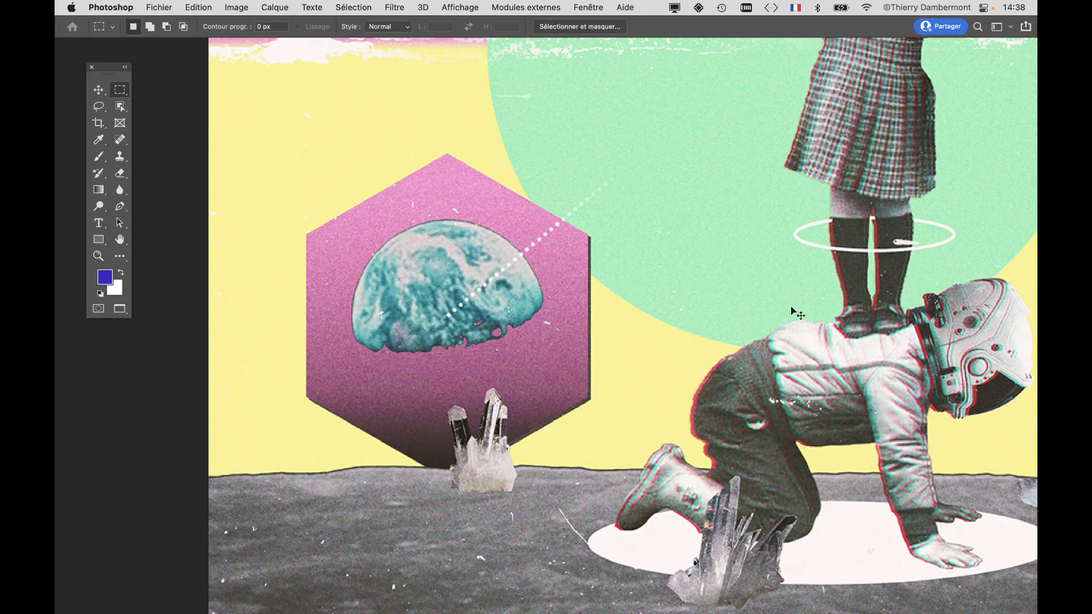
key("super+Tab")
key("super+Tab")
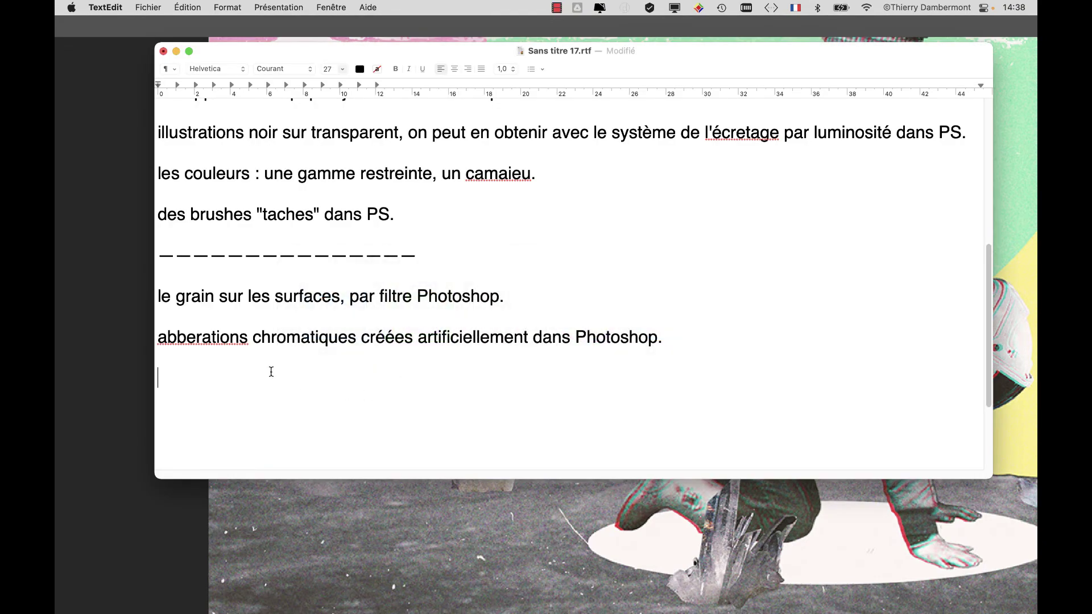
Step: Add 'formes vectorielles, et traits en pointillés et tirets' to the TextEdit notes, then return to Photoshop
type("formes vec")
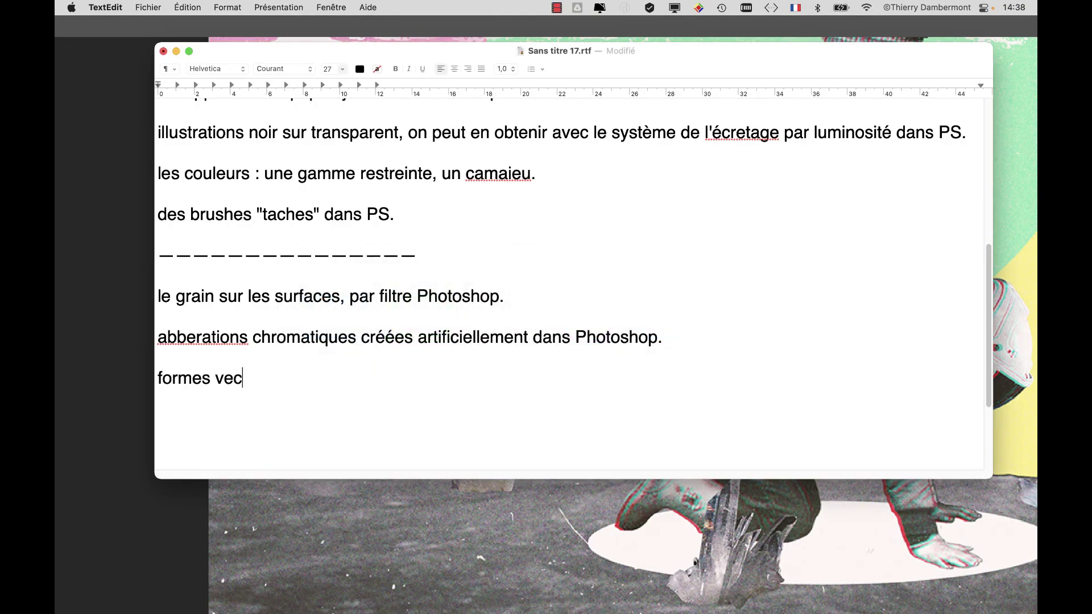
type("tor")
type("ielles,")
type(" et trai")
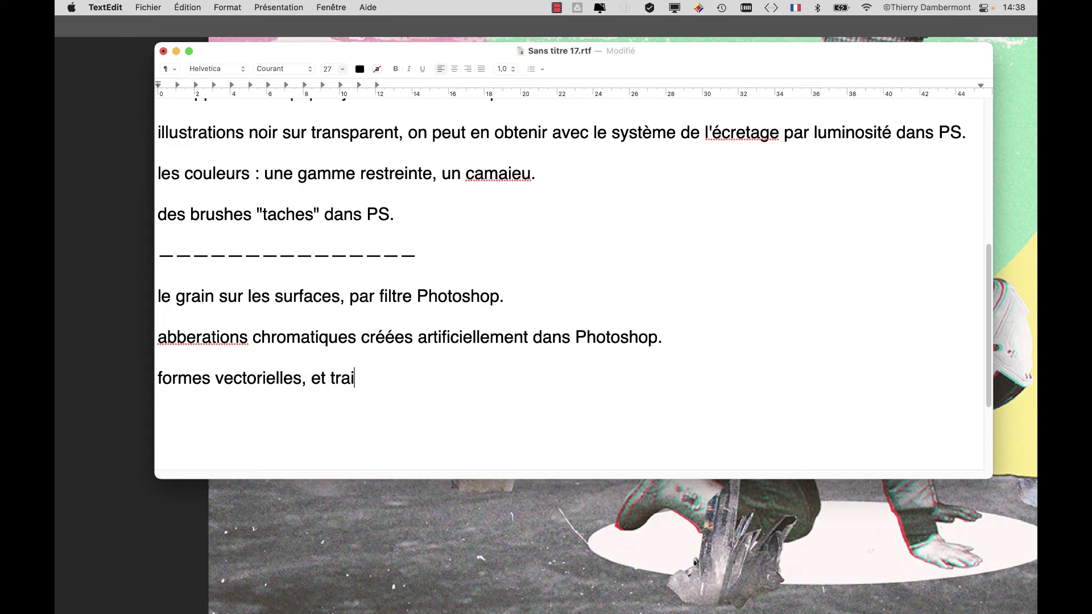
type("ts en pointillés")
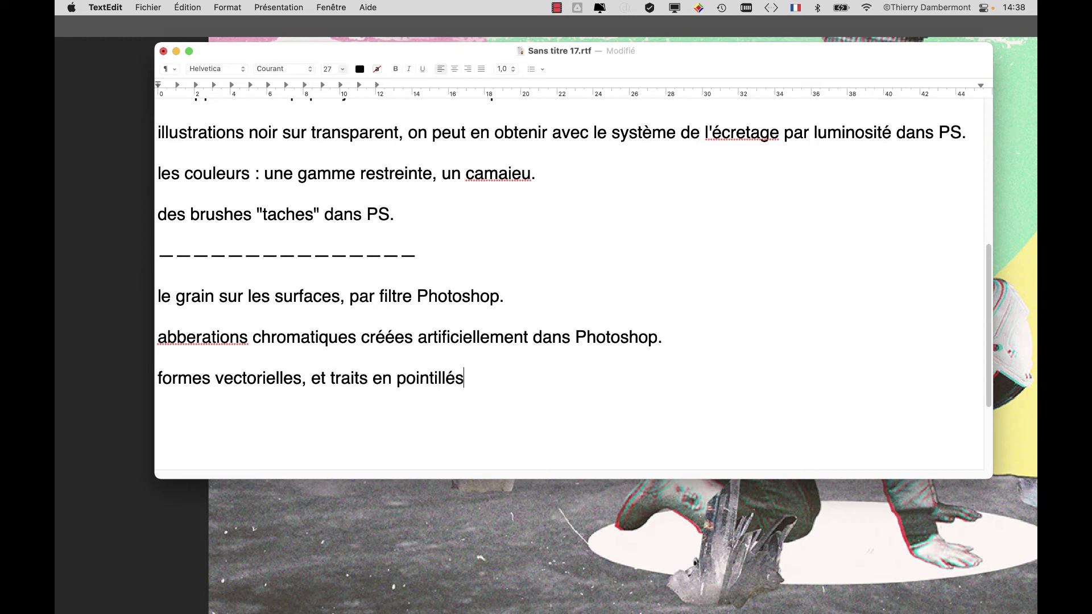
type(" et tirets.")
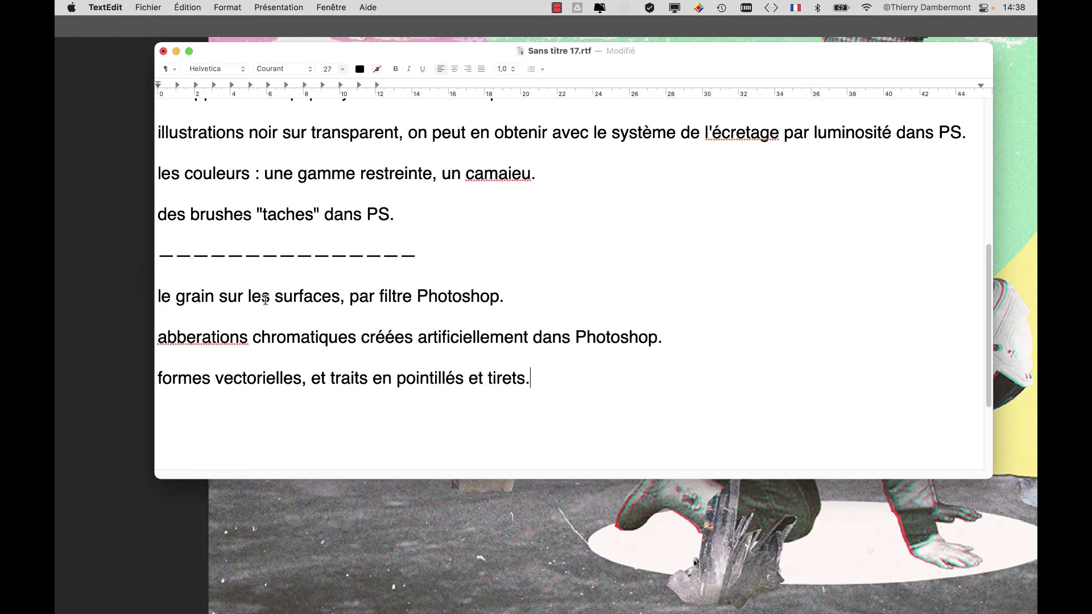
scroll(549, 363, "up", 3)
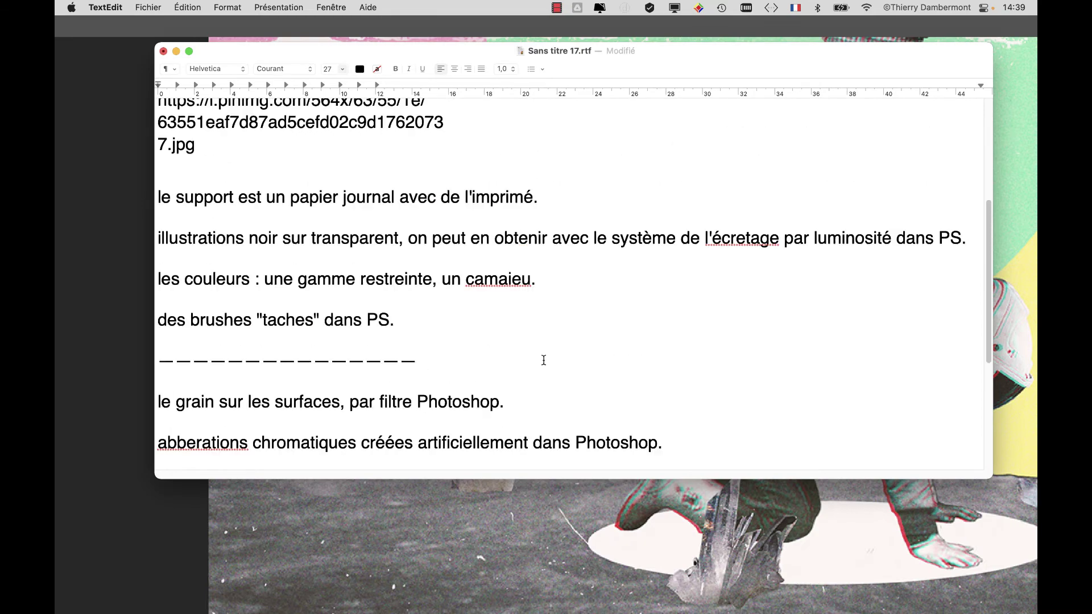
scroll(545, 361, "down", 1)
left_click(490, 539)
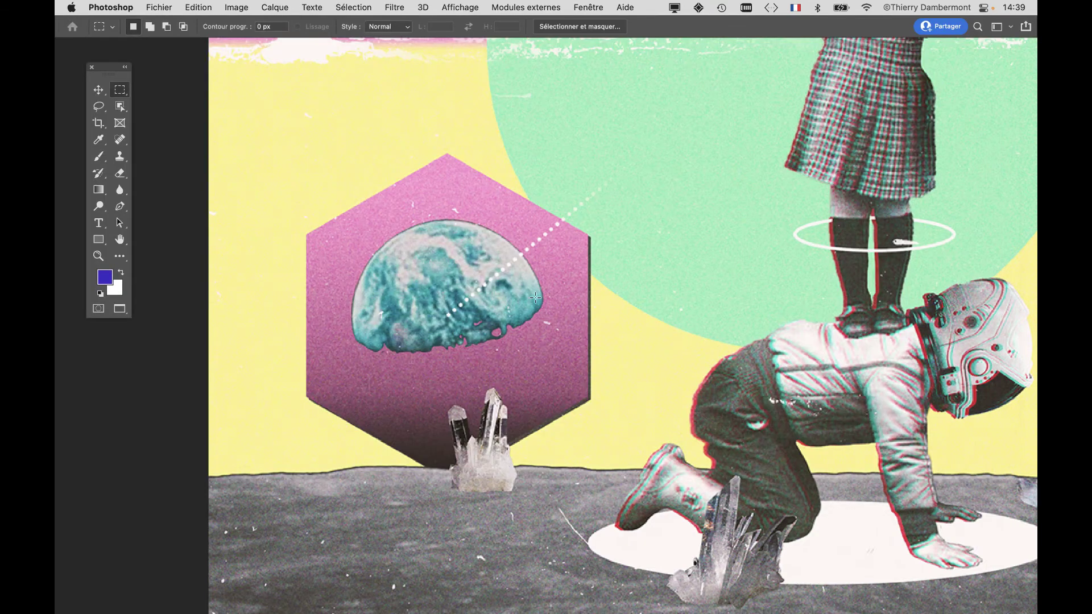
Step: Zoom out and recentre to see the whole space collage, then close the document
scroll(509, 373, "down", 2)
scroll(509, 373, "down", 2)
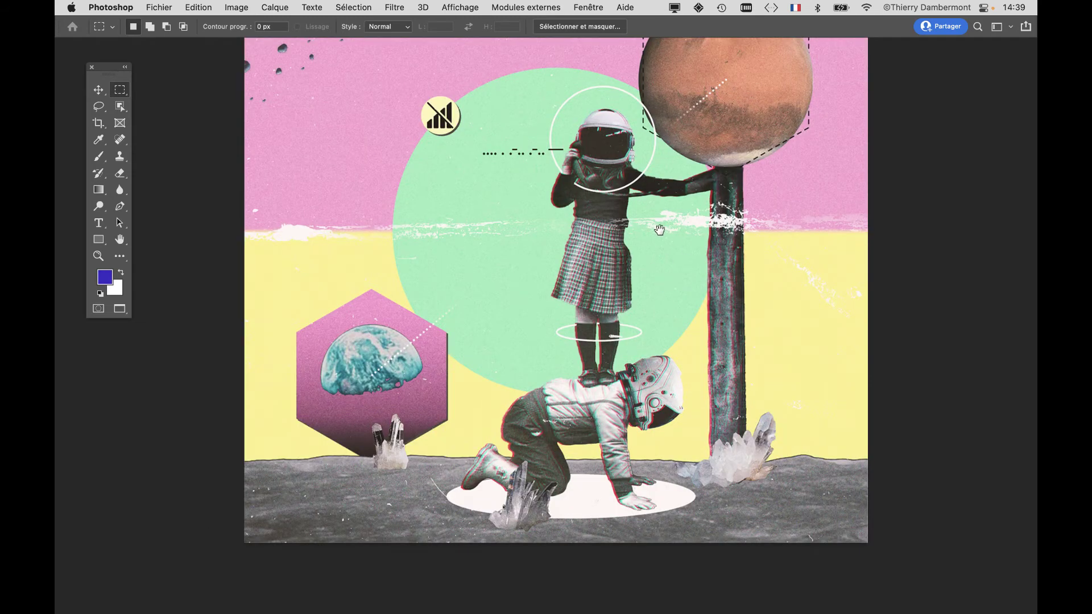
left_click_drag(658, 226, 641, 273)
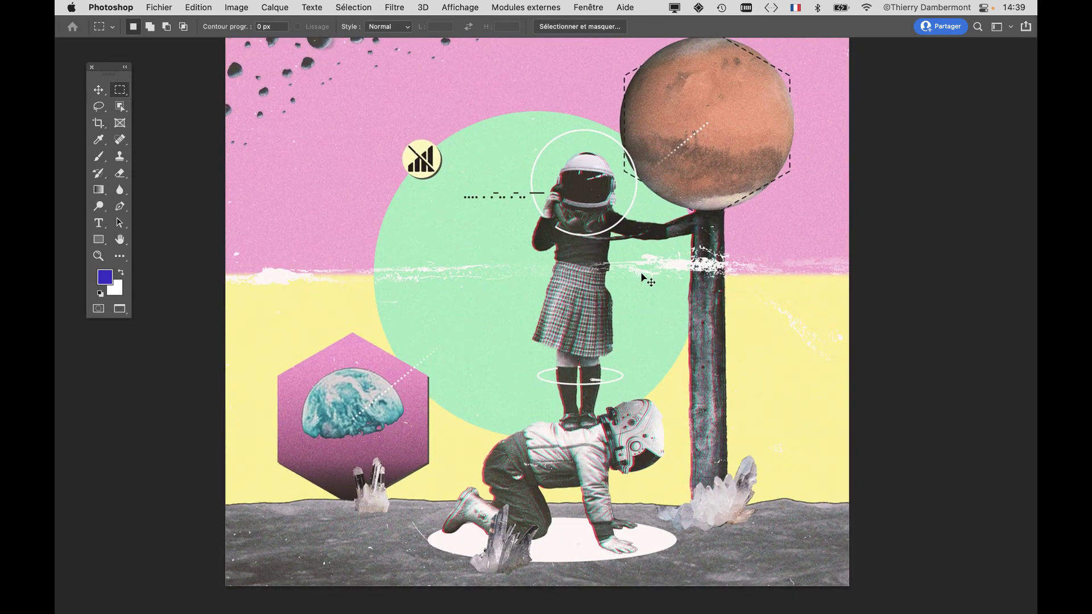
key("super+w")
key("super+w")
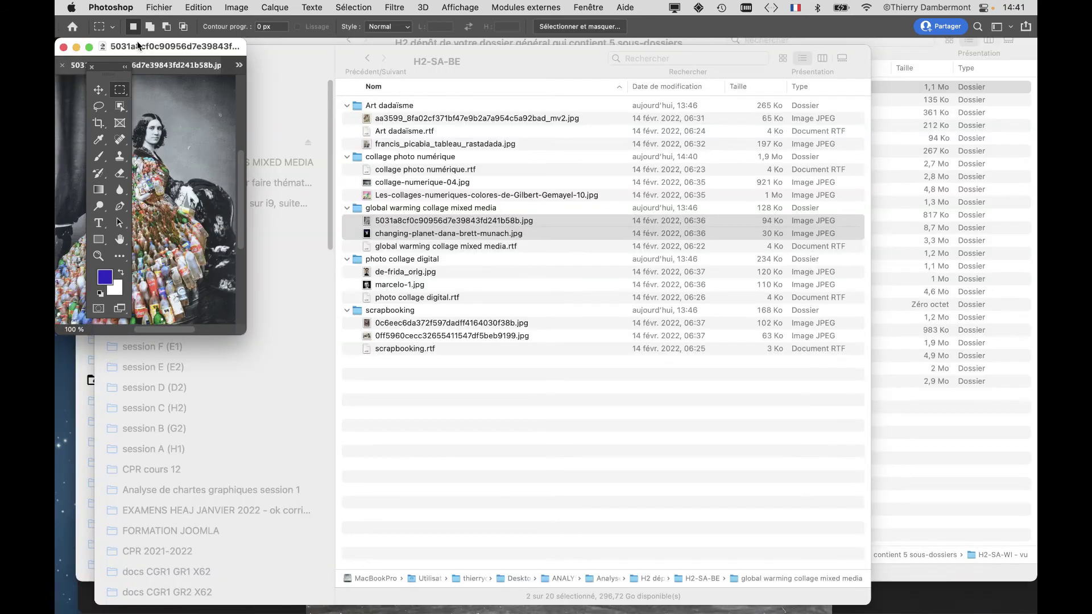
Step: Show the bottle-dress portrait full screen and zoom in on the plastic-bottle gown
key("f")
scroll(566, 223, "up", 5)
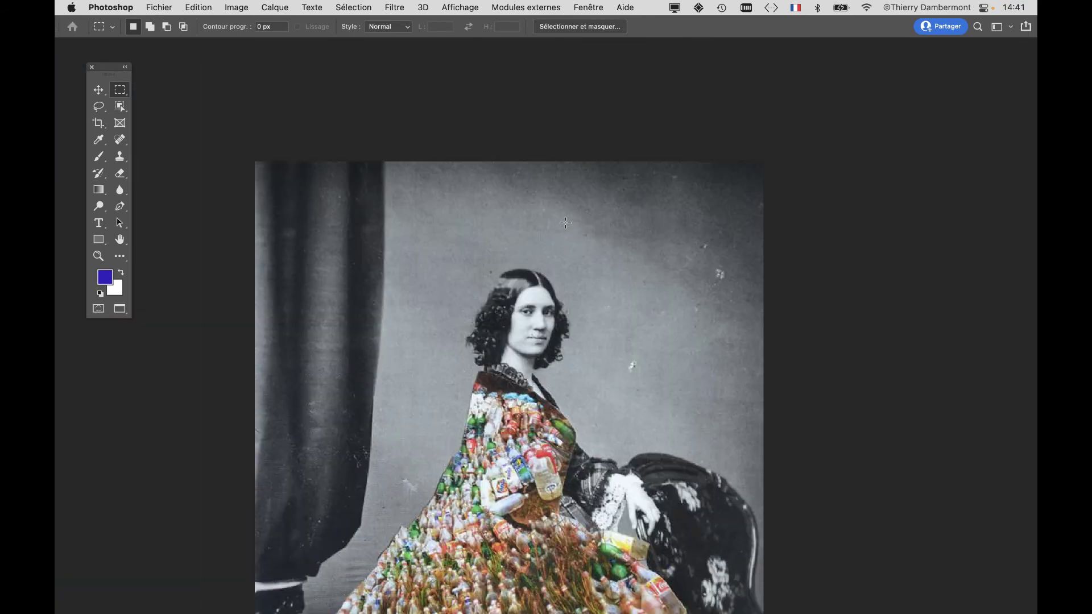
scroll(555, 439, "down", 5)
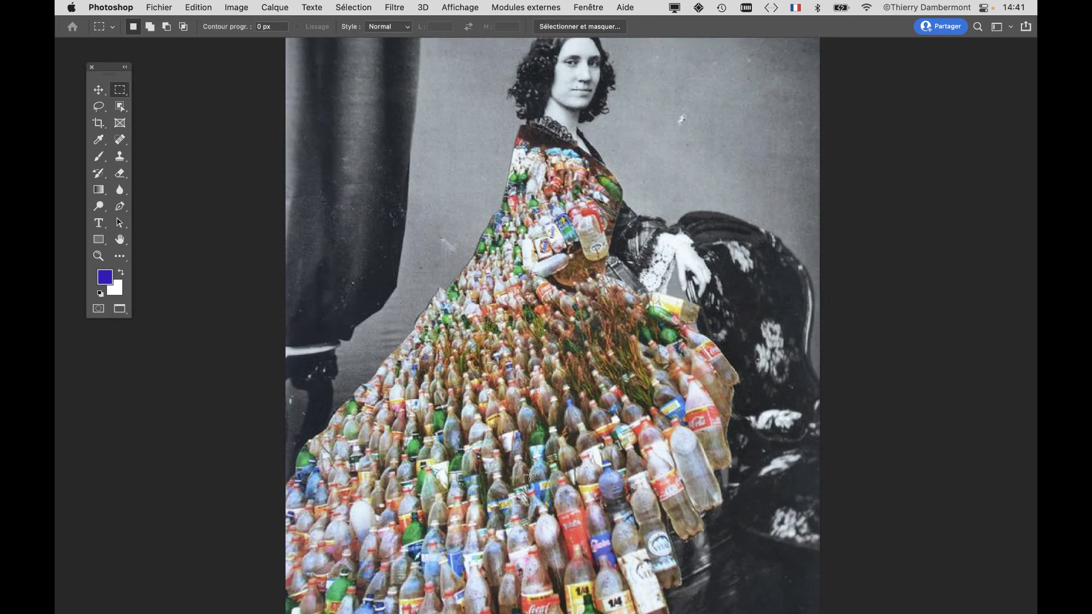
scroll(580, 393, "up", 5)
scroll(580, 393, "up", 3)
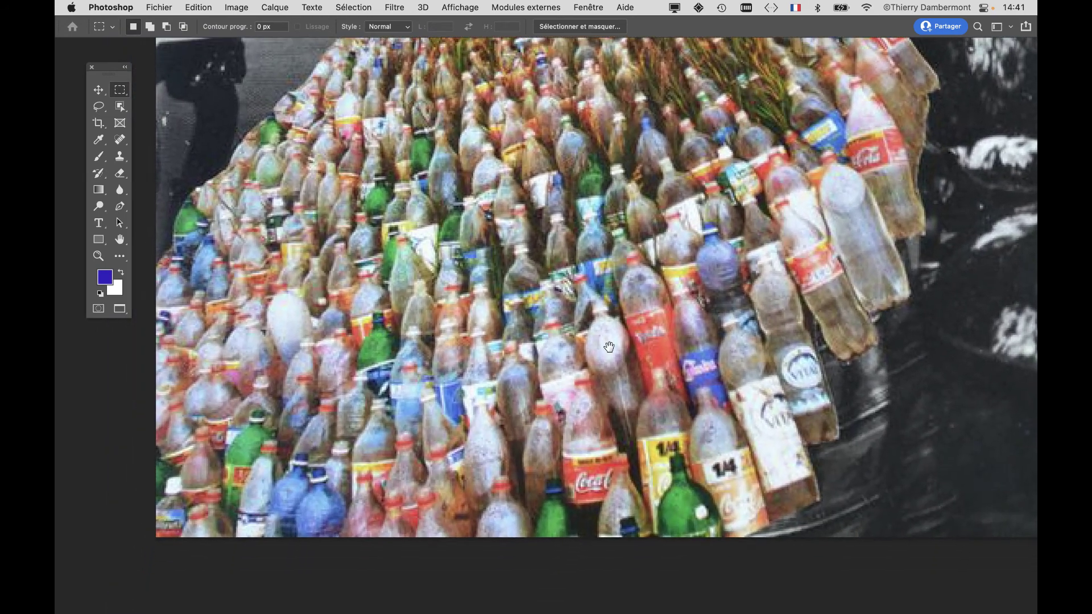
scroll(626, 444, "down", 3)
scroll(626, 445, "down", 1)
Step: Zoom out and recentre the view on the whole bottle-dress portrait
scroll(621, 460, "down", 1)
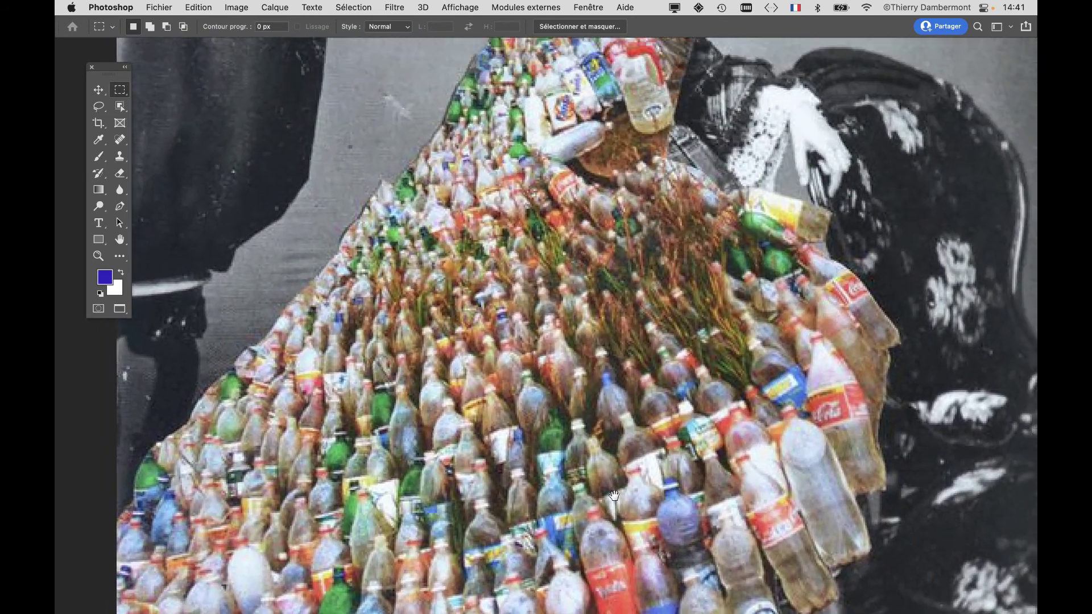
scroll(616, 484, "down", 1)
scroll(609, 506, "down", 1)
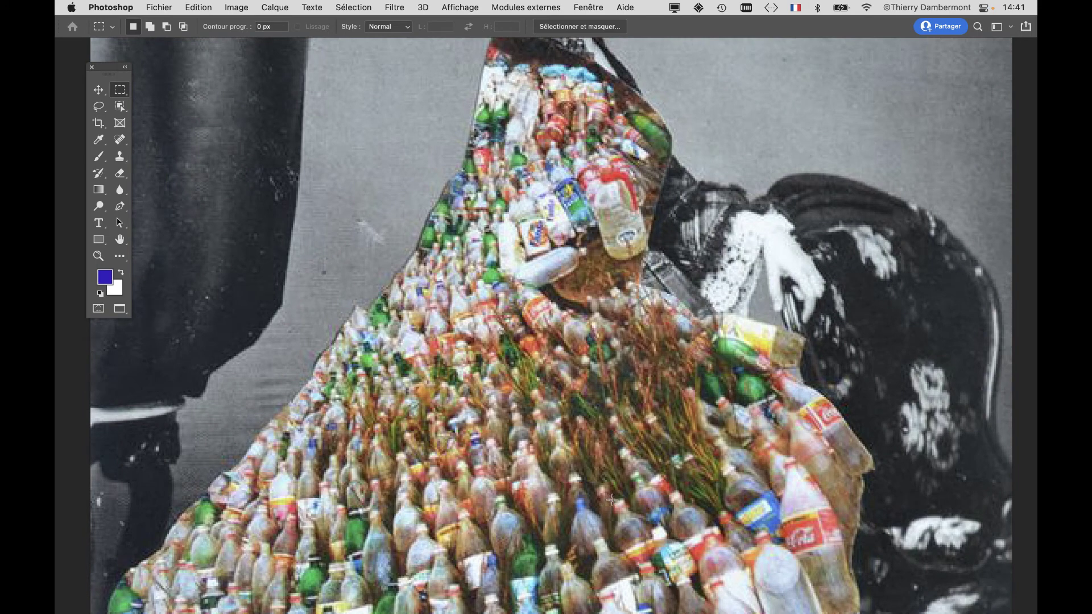
scroll(612, 500, "down", 2)
scroll(612, 498, "down", 2)
scroll(612, 498, "down", 2)
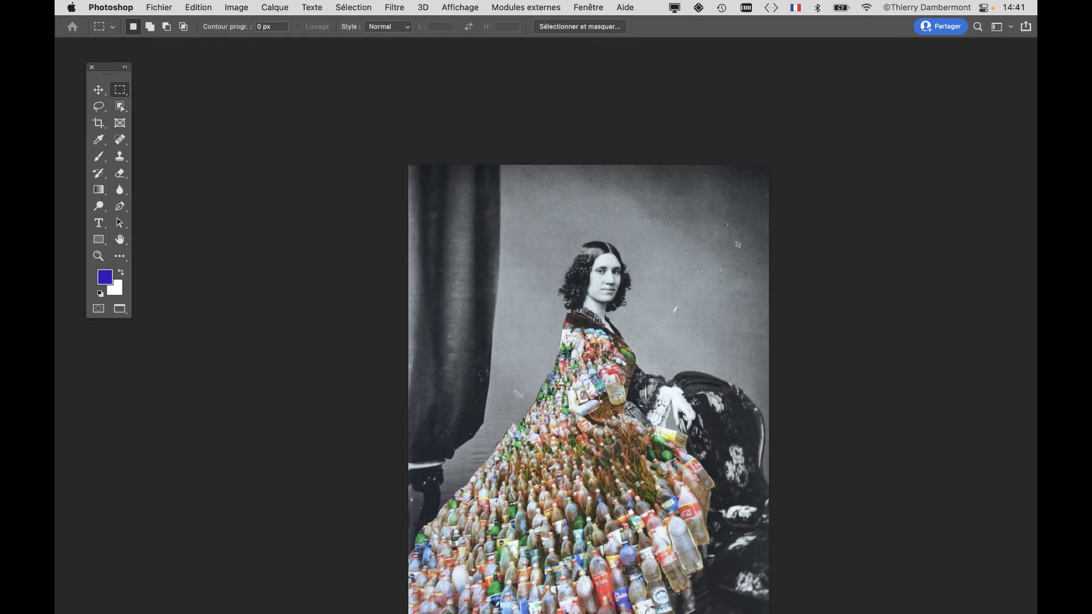
left_click_drag(612, 498, 505, 359)
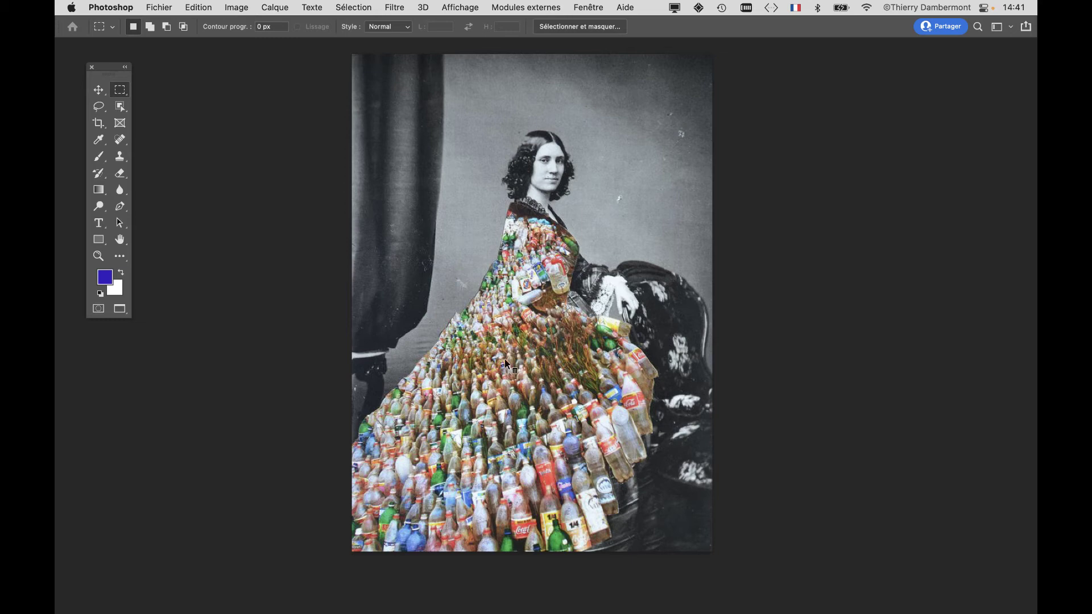
Step: Inspect the water-splash Earth image up close, then bring the Finder reference folders forward
key("ctrl+Tab")
scroll(545, 316, "up", 2)
scroll(545, 317, "up", 1)
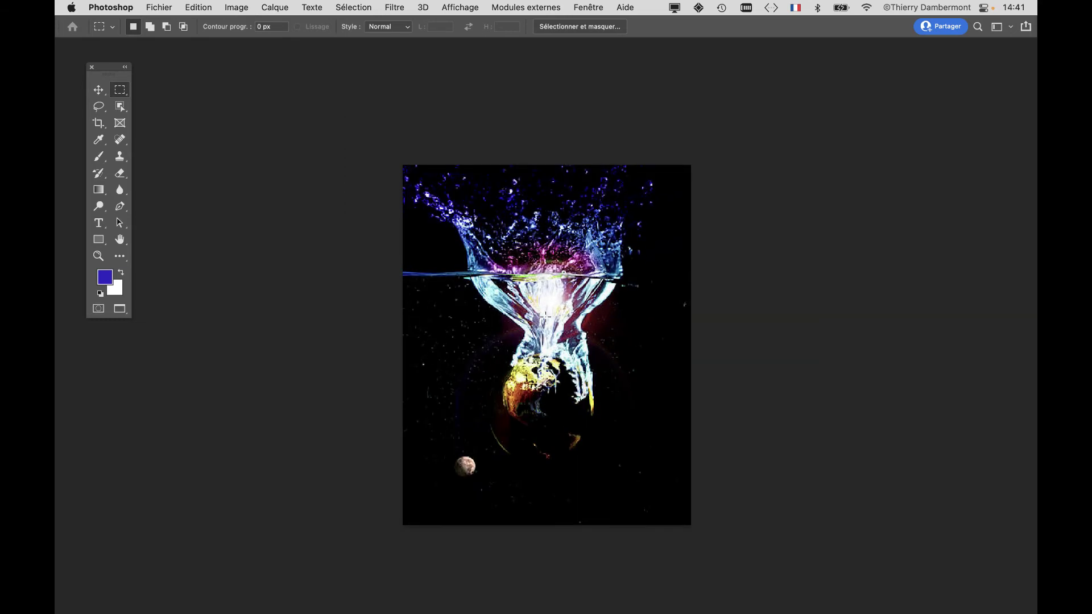
scroll(546, 319, "up", 1)
scroll(545, 319, "up", 1)
scroll(545, 318, "up", 1)
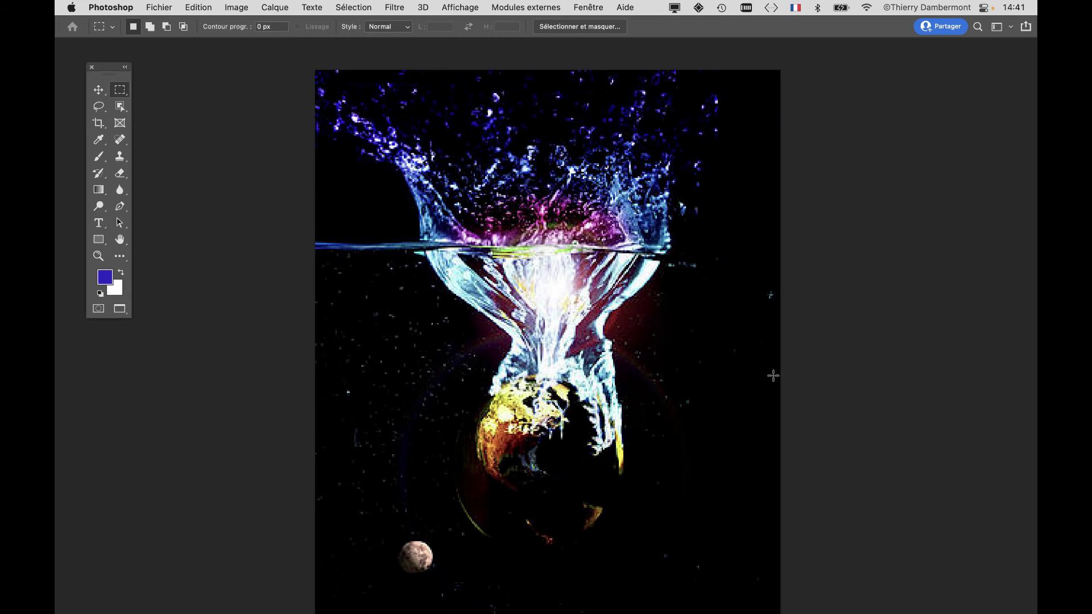
scroll(773, 375, "down", 1)
scroll(771, 376, "down", 1)
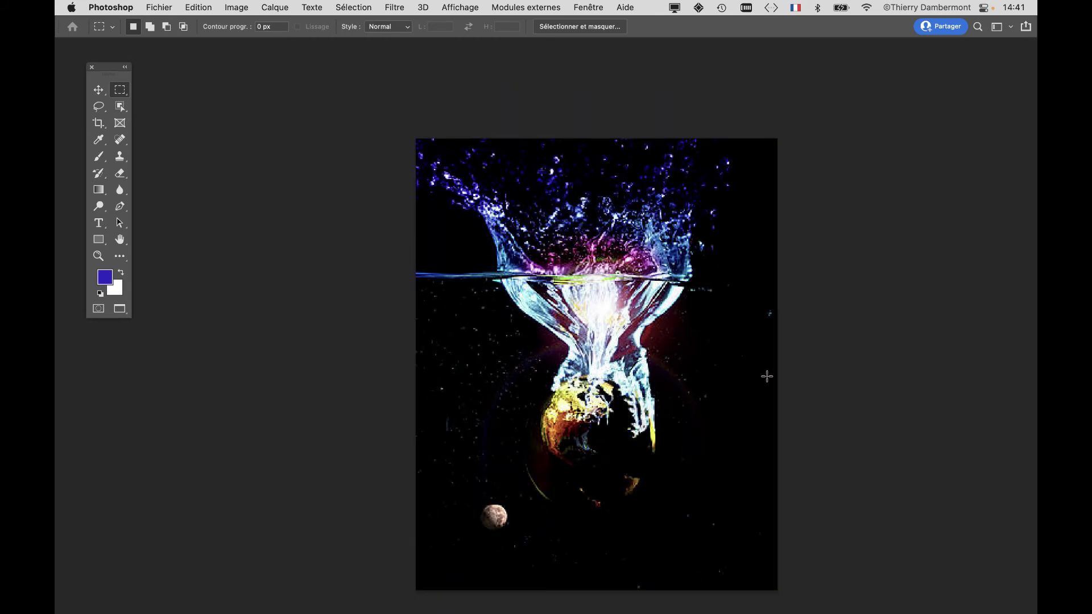
key("ctrl+Tab")
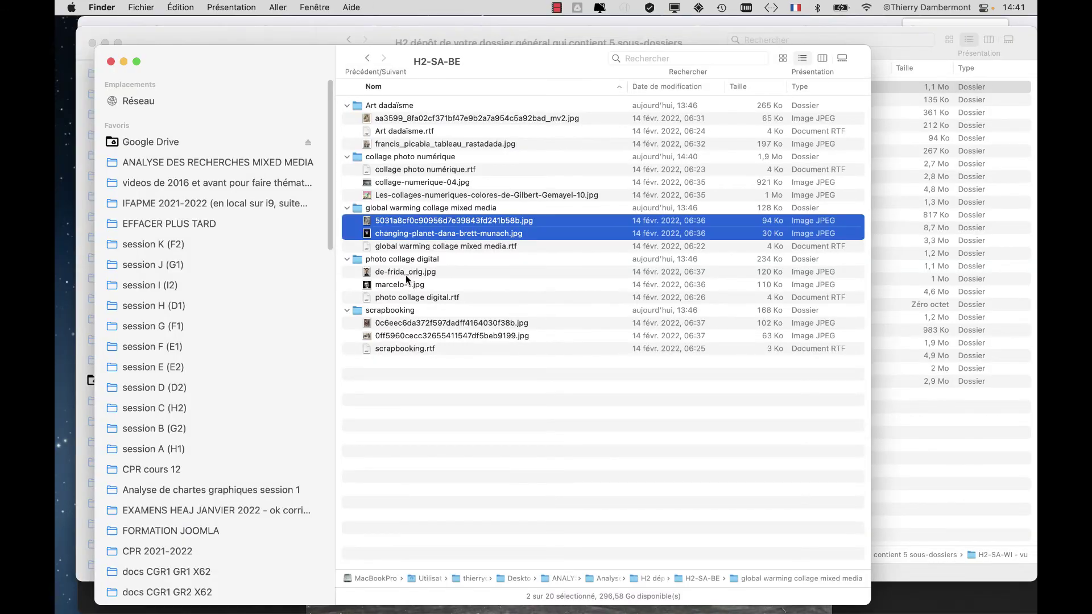
Step: Select de-frida_orig.jpg and marcelo-1.jpg in Finder and open both in Photoshop
left_click(405, 275)
left_click(434, 288, "shift")
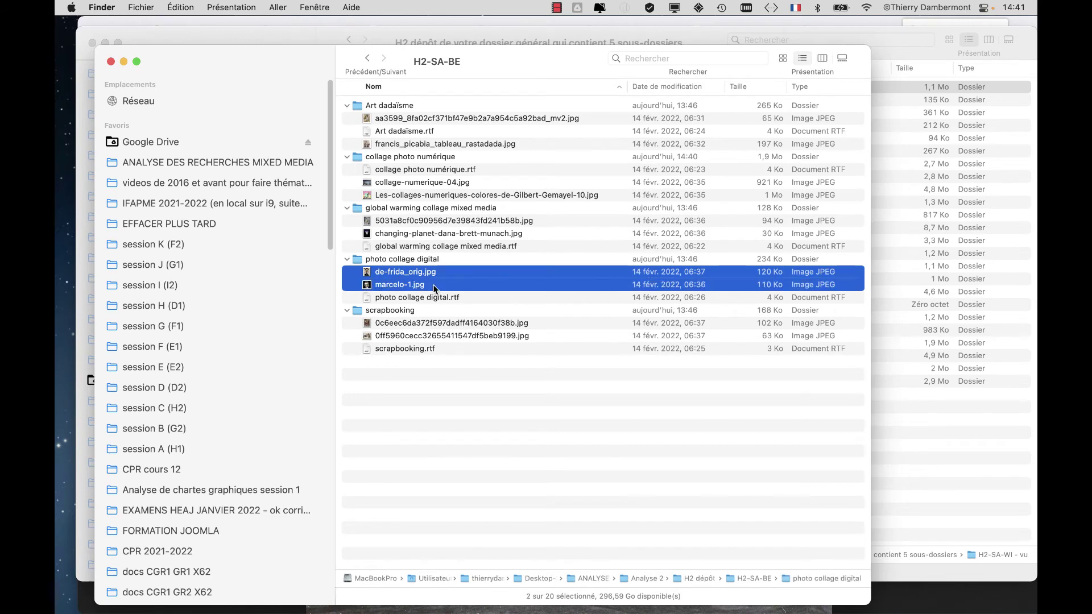
key("super+o")
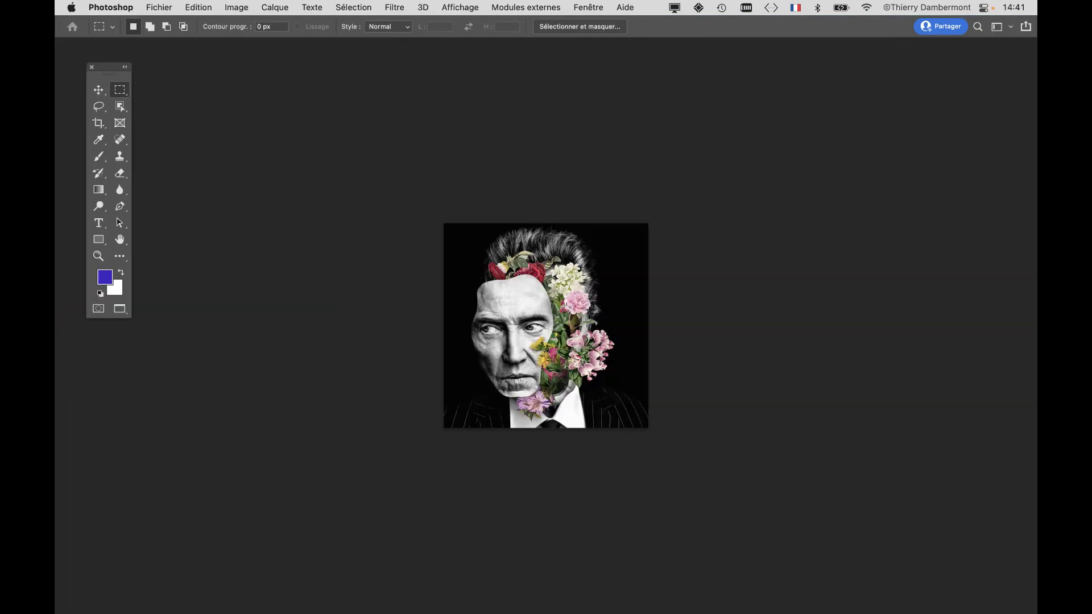
scroll(569, 307, "up", 3)
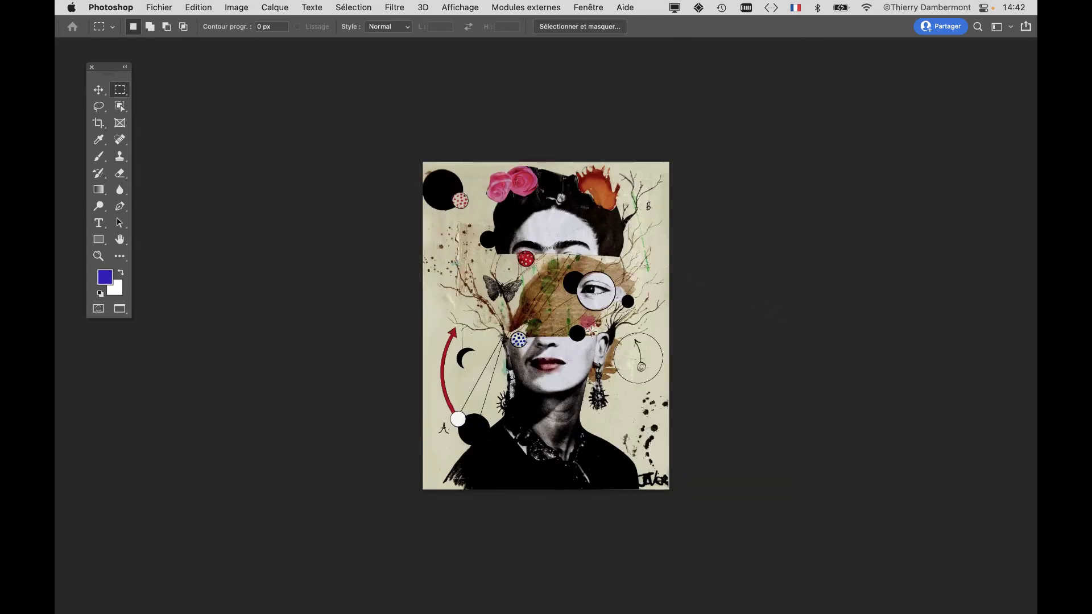
Step: Zoom in and out on the Frida portrait collage
scroll(592, 331, "up", 2)
scroll(592, 331, "up", 2)
scroll(594, 333, "up", 2)
scroll(598, 334, "up", 2)
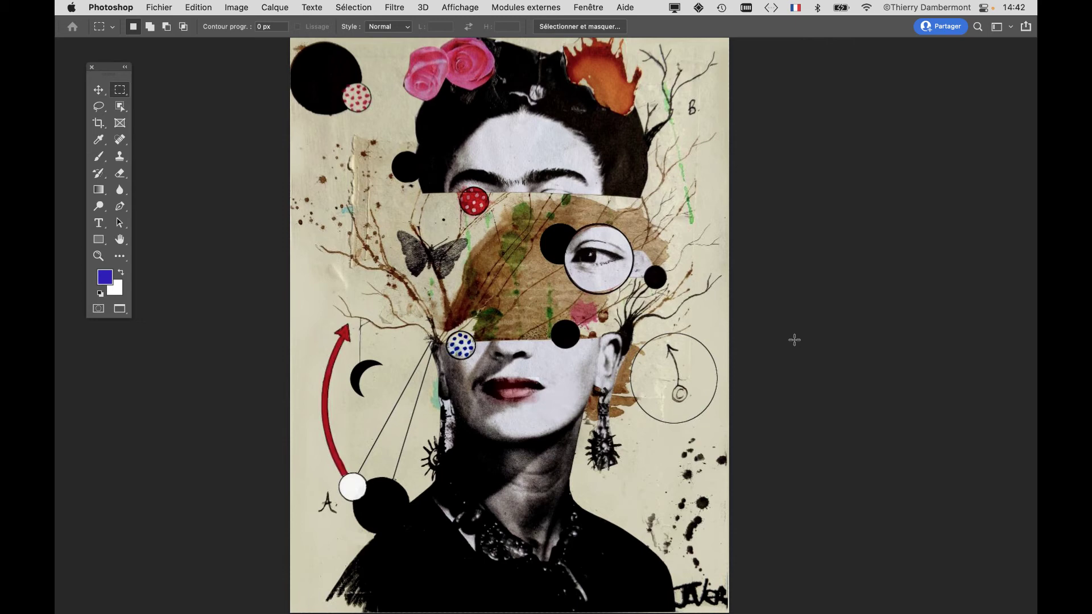
scroll(789, 261, "up", 2)
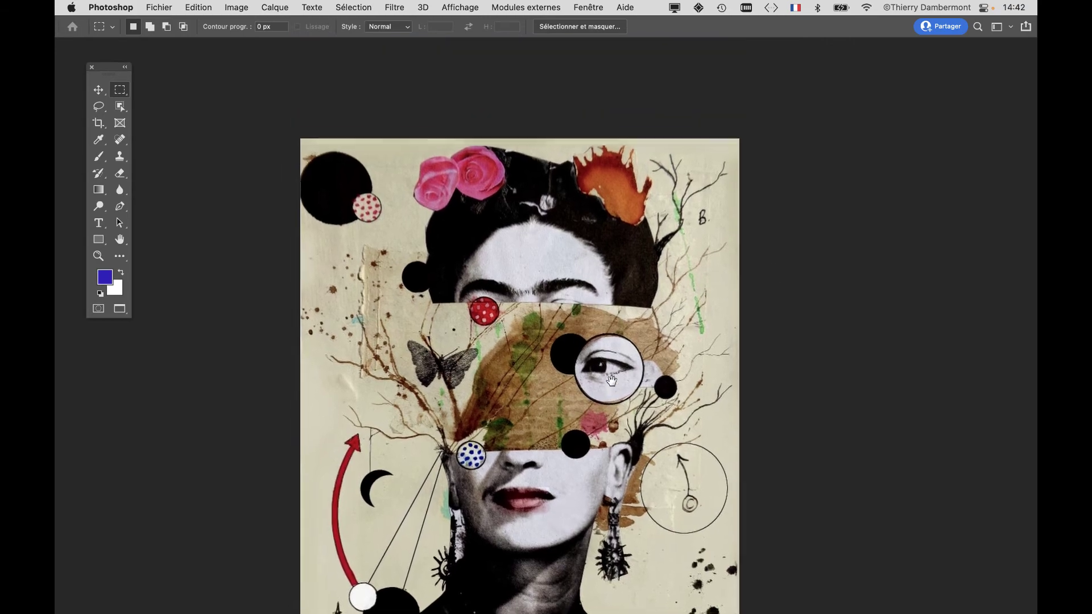
scroll(443, 176, "up", 3)
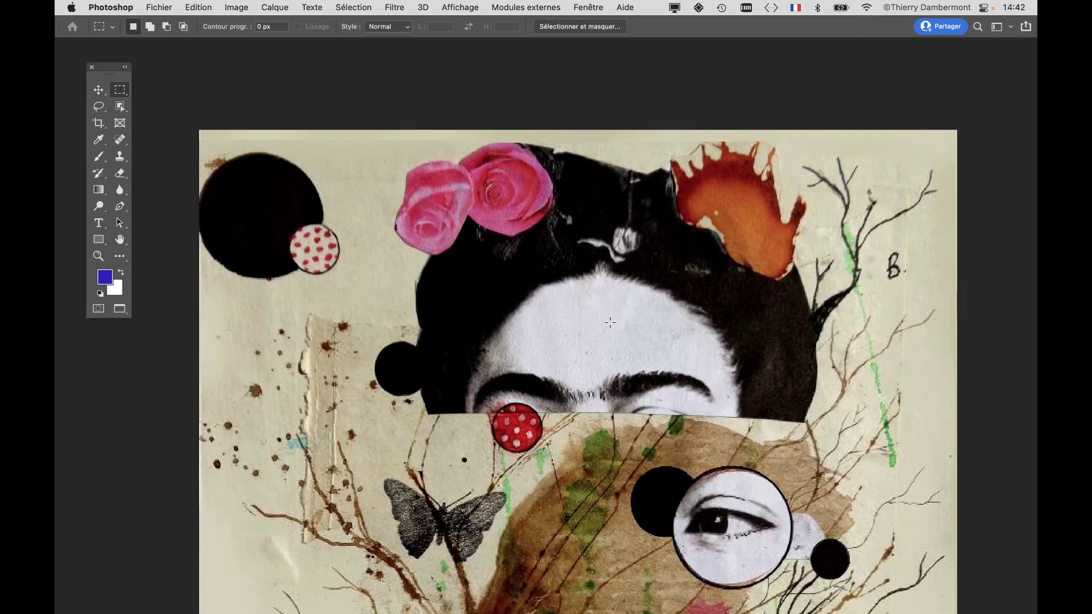
scroll(606, 324, "down", 2)
scroll(619, 302, "down", 1)
Step: Pan down to the bottom of the collage, then switch to the Frida Kahlo search in Firefox
left_click_drag(618, 302, 616, 205)
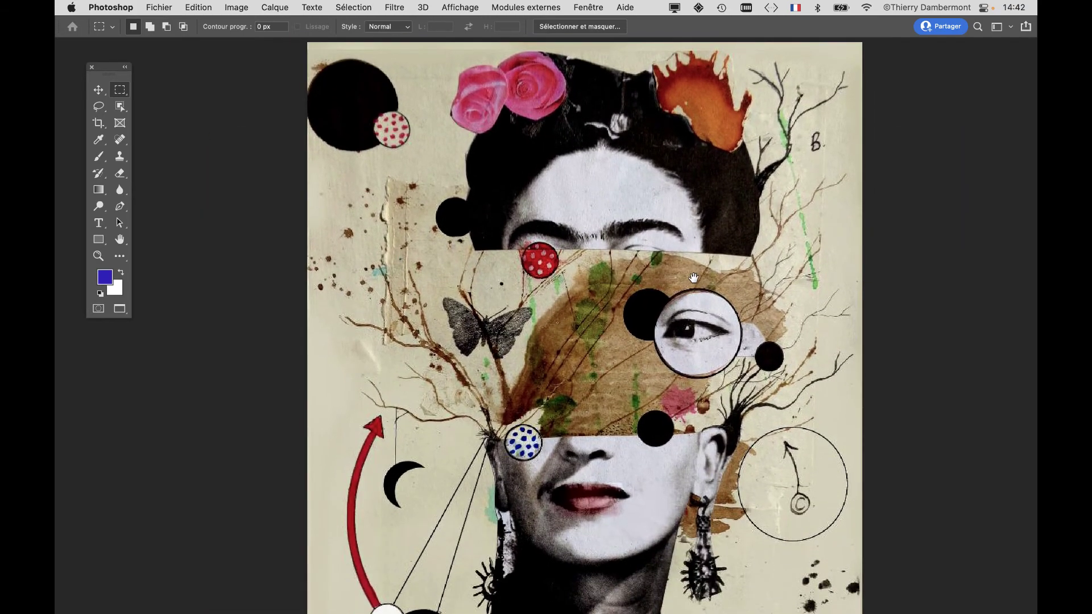
left_click_drag(694, 278, 654, 233)
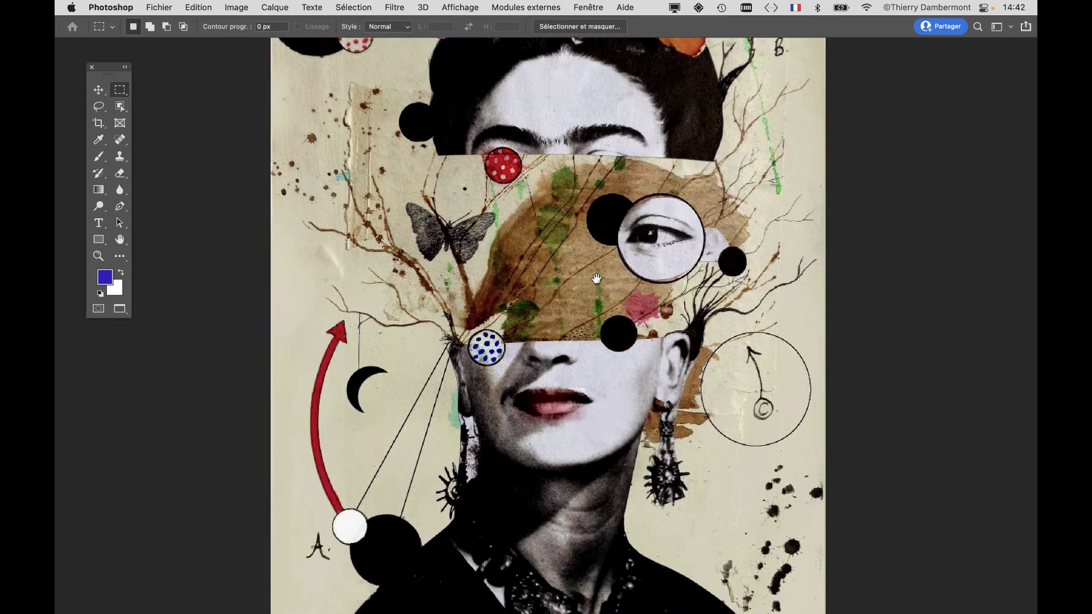
left_click_drag(629, 283, 636, 220)
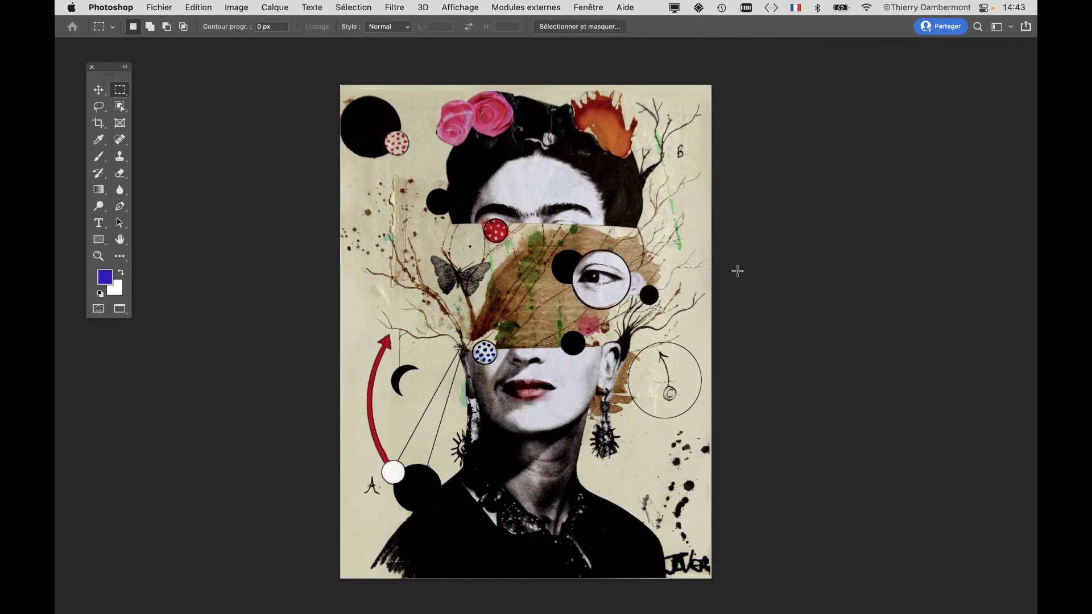
key("super+Tab")
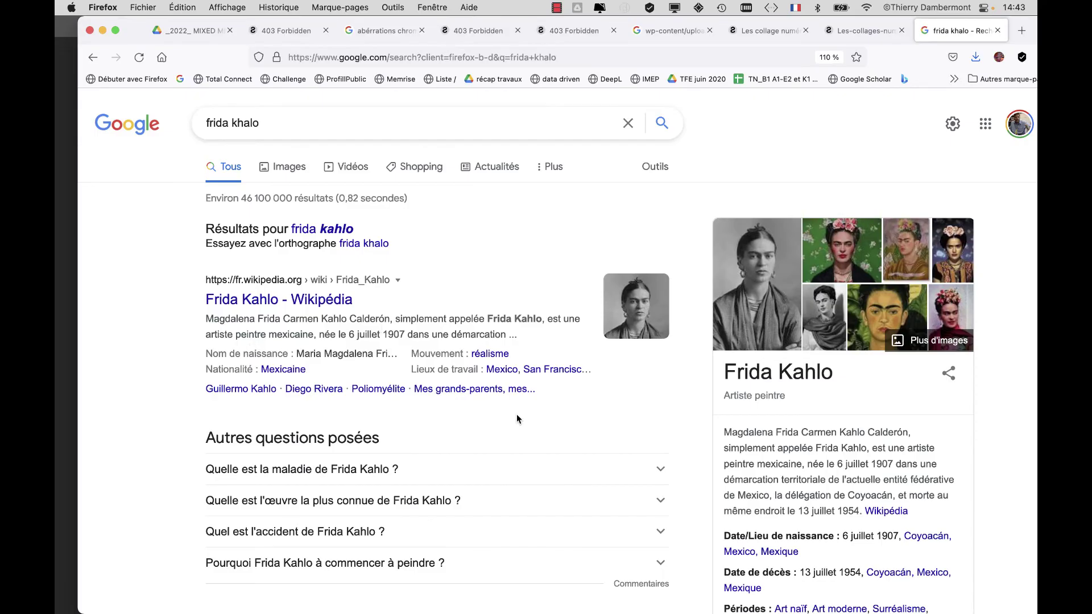
Step: Show Google image results for Frida Kahlo
scroll(517, 419, "down", 2)
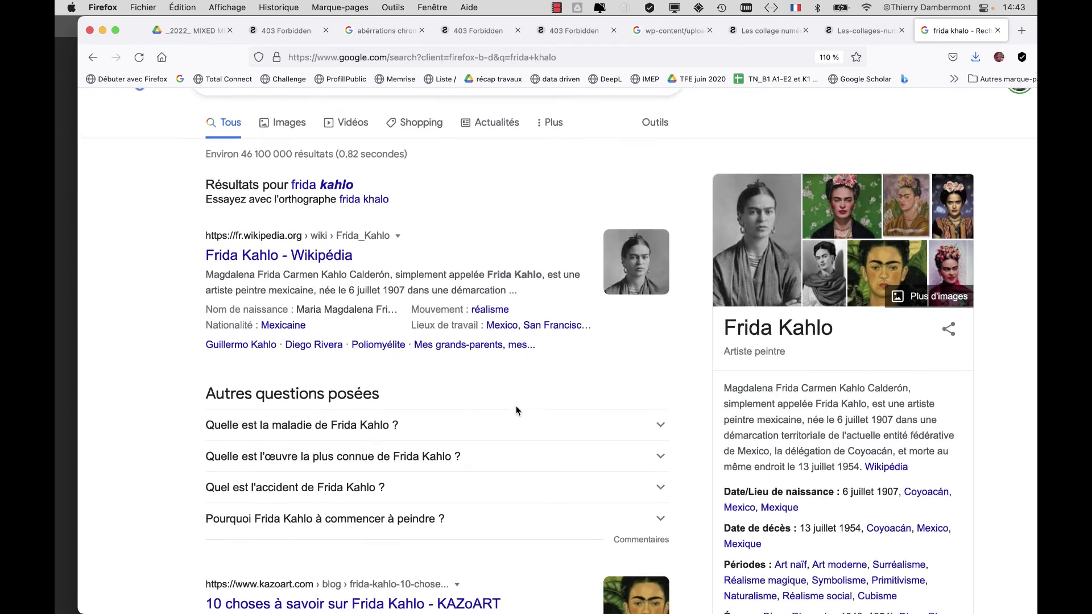
scroll(518, 409, "up", 2)
left_click(287, 166)
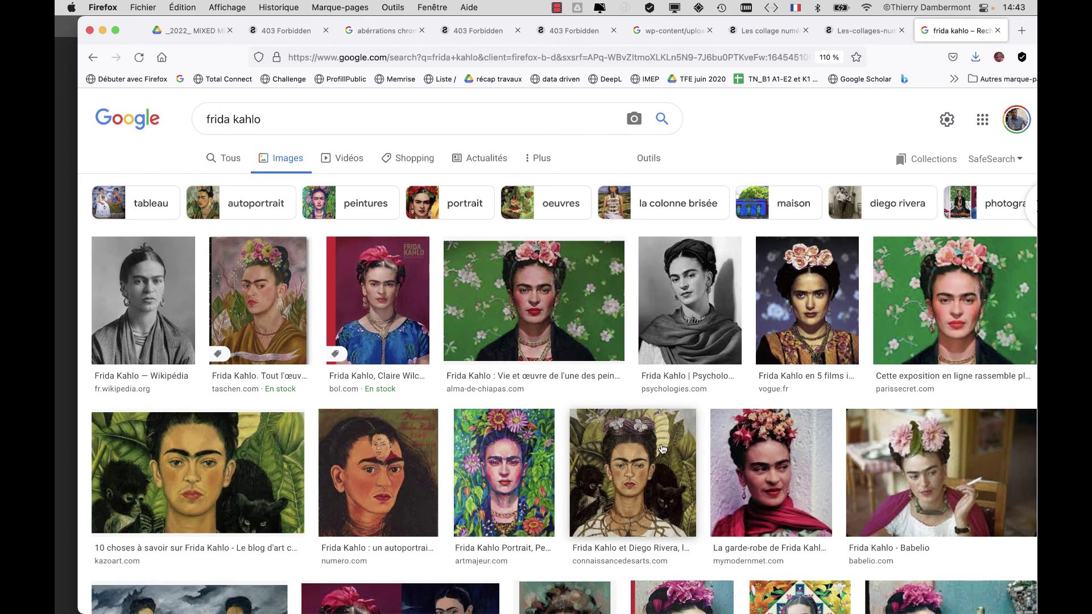
scroll(663, 449, "down", 1)
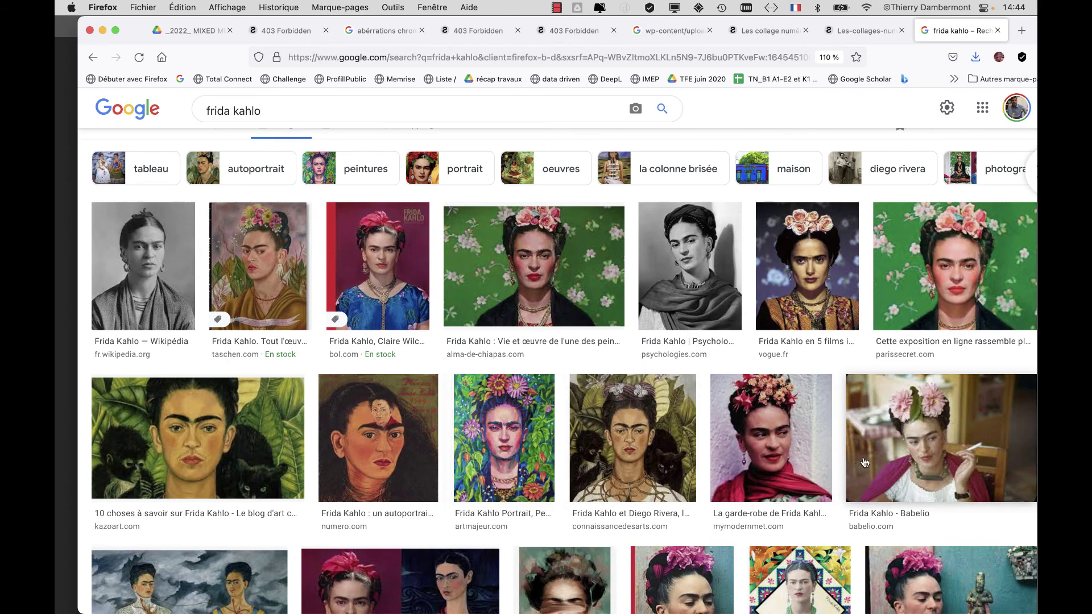
Step: Scroll through the Frida Kahlo portraits, then minimize Firefox to reveal the Photoshop collage
scroll(801, 459, "down", 1)
scroll(802, 459, "down", 4)
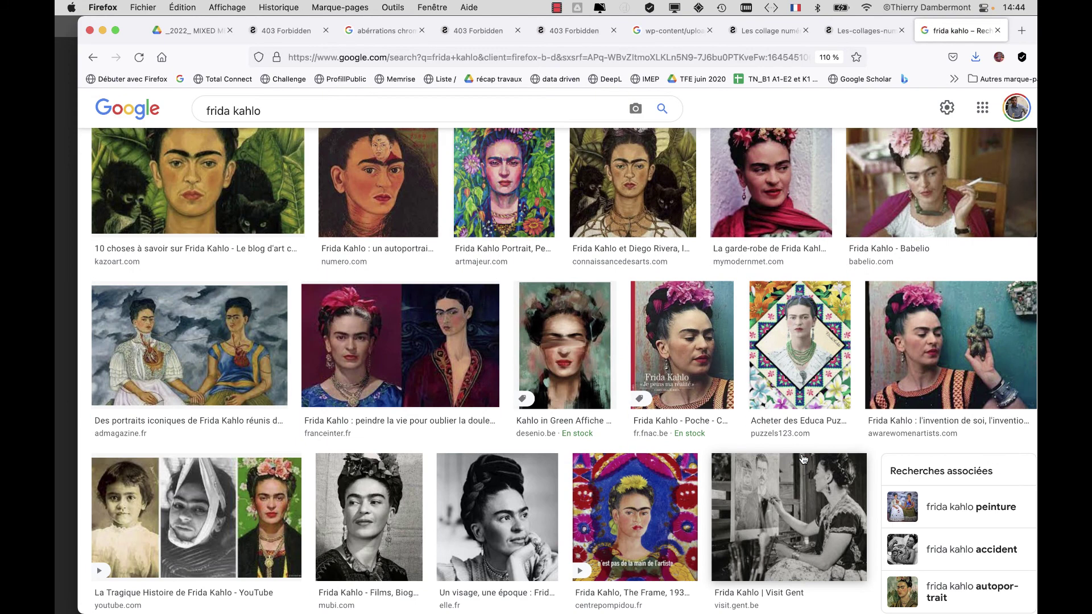
scroll(804, 459, "down", 3)
scroll(803, 458, "down", 3)
scroll(803, 455, "down", 5)
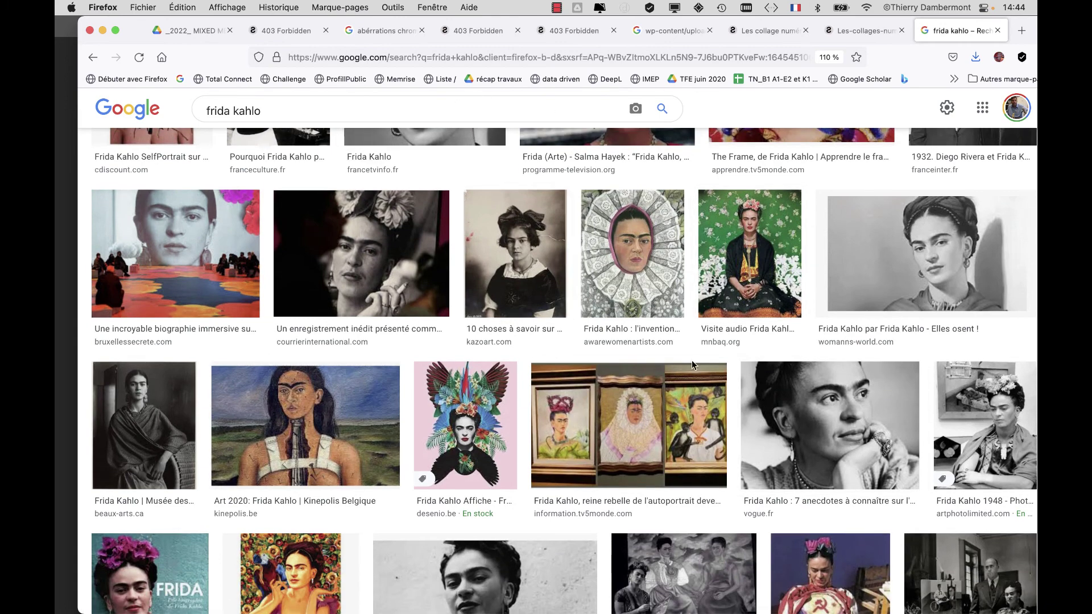
left_click(103, 31)
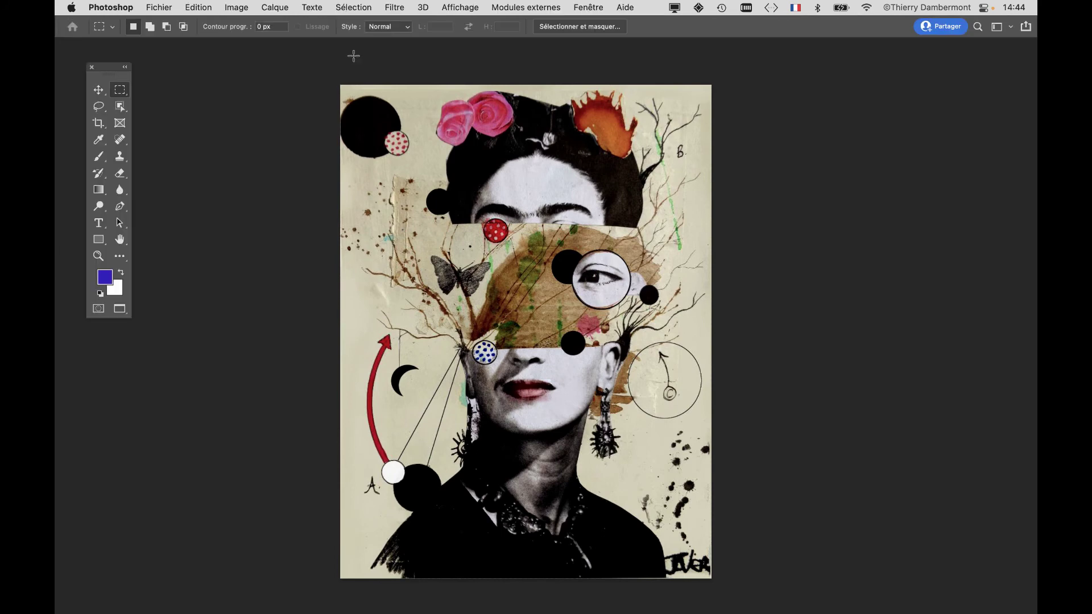
Step: Open both JPEGs from the scrapbooking folder in Photoshop
key("super+o")
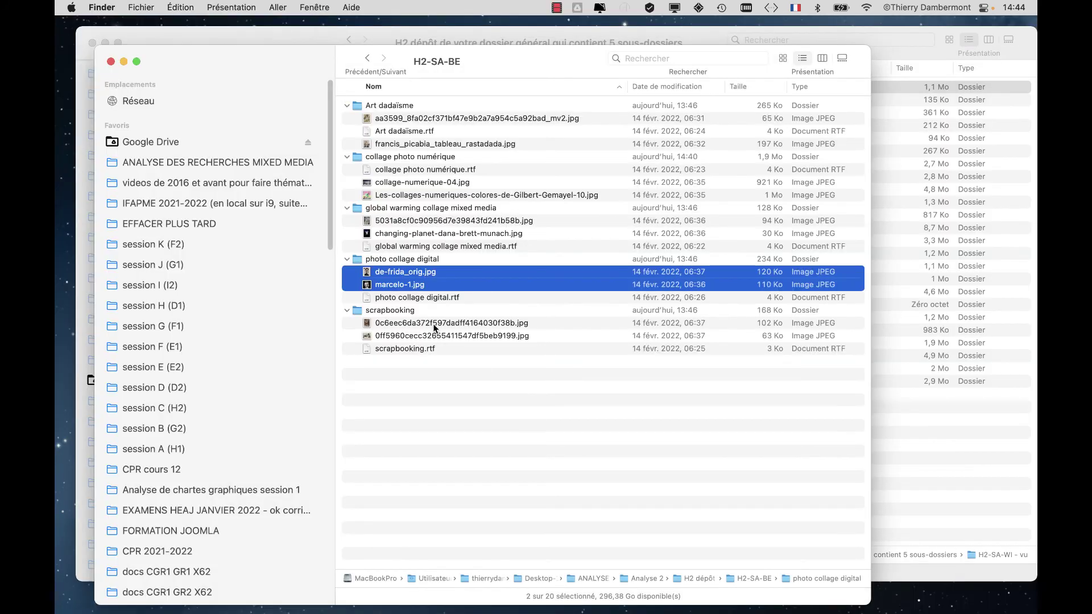
left_click(432, 322)
left_click(434, 337, "shift")
key("super+o")
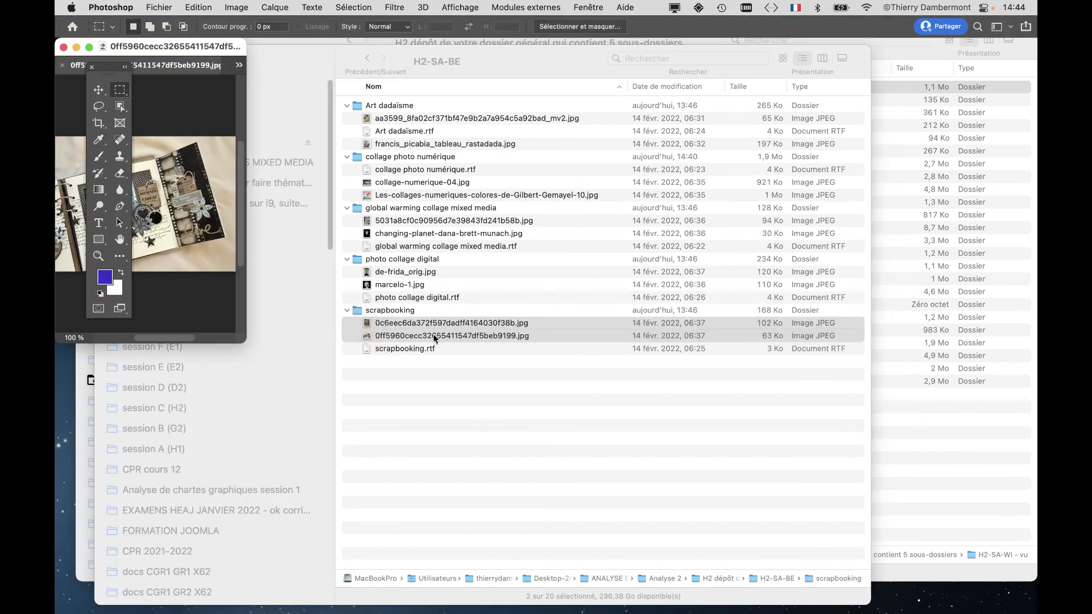
Step: Zoom and pan around the scrapbook page photo, then show the vintage ticket card fitted to the window
scroll(592, 309, "up", 5)
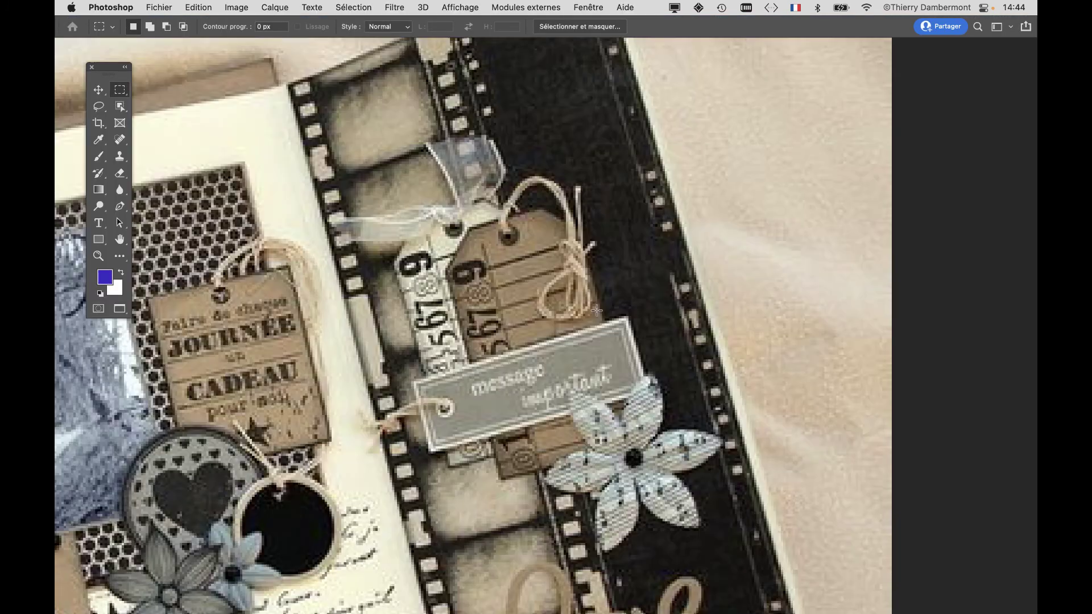
scroll(591, 309, "down", 3)
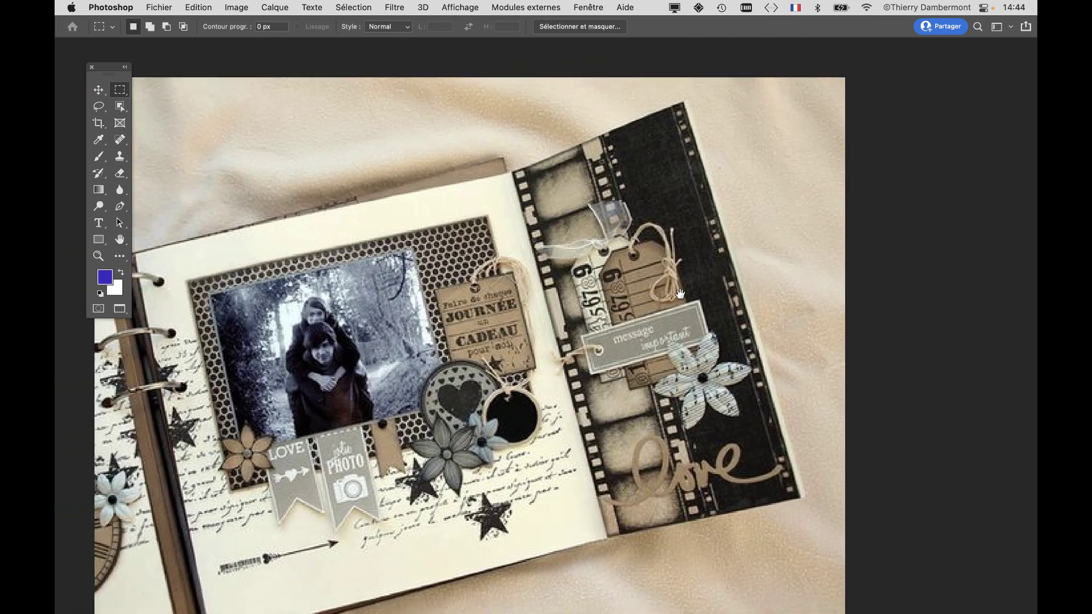
left_click_drag(592, 309, 789, 235)
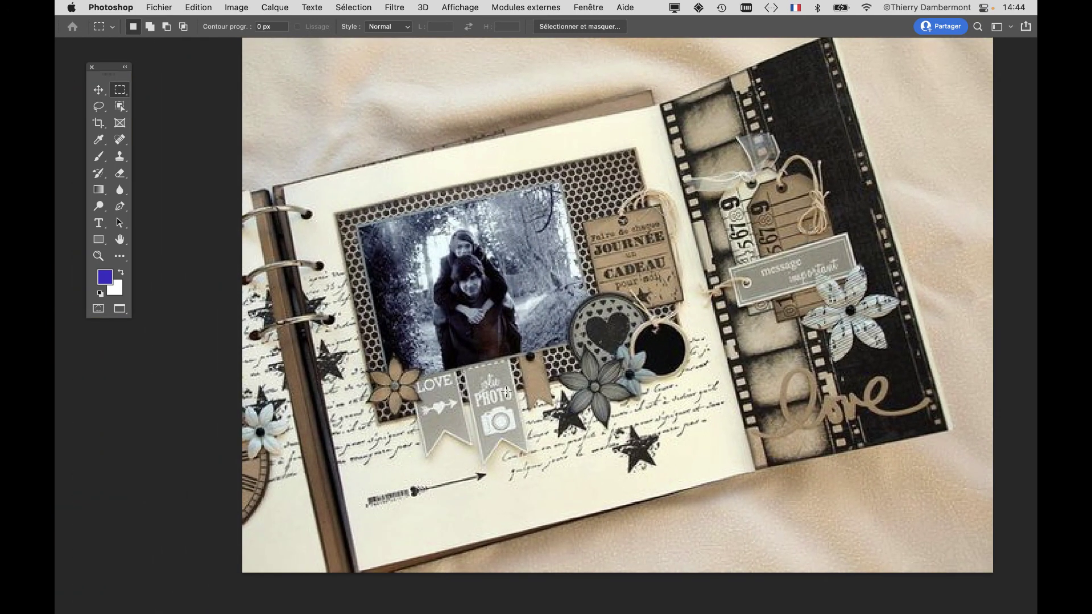
scroll(512, 388, "up", 1)
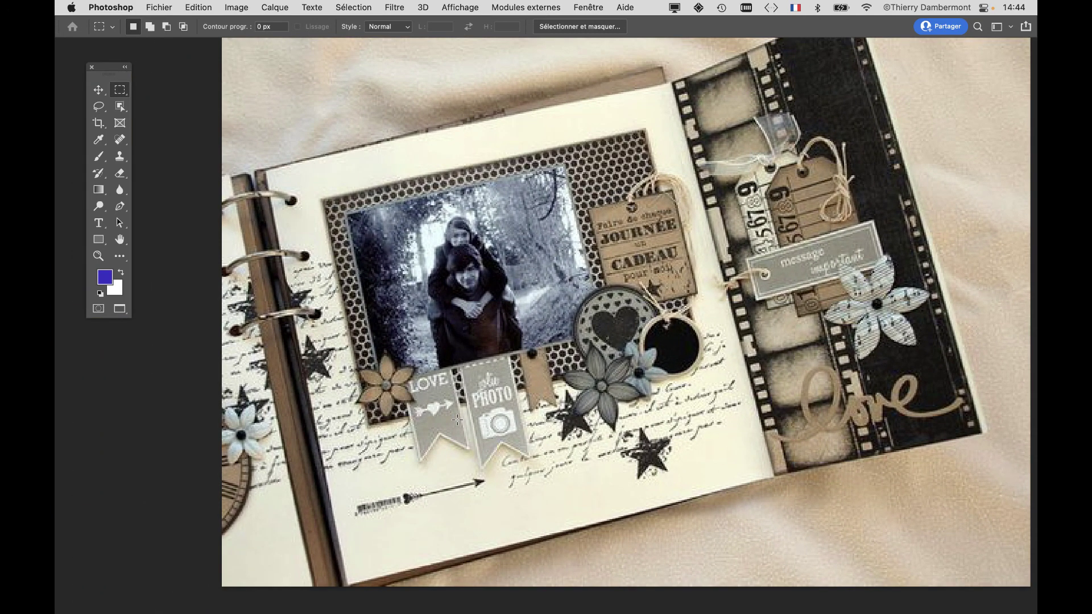
scroll(634, 270, "up", 5)
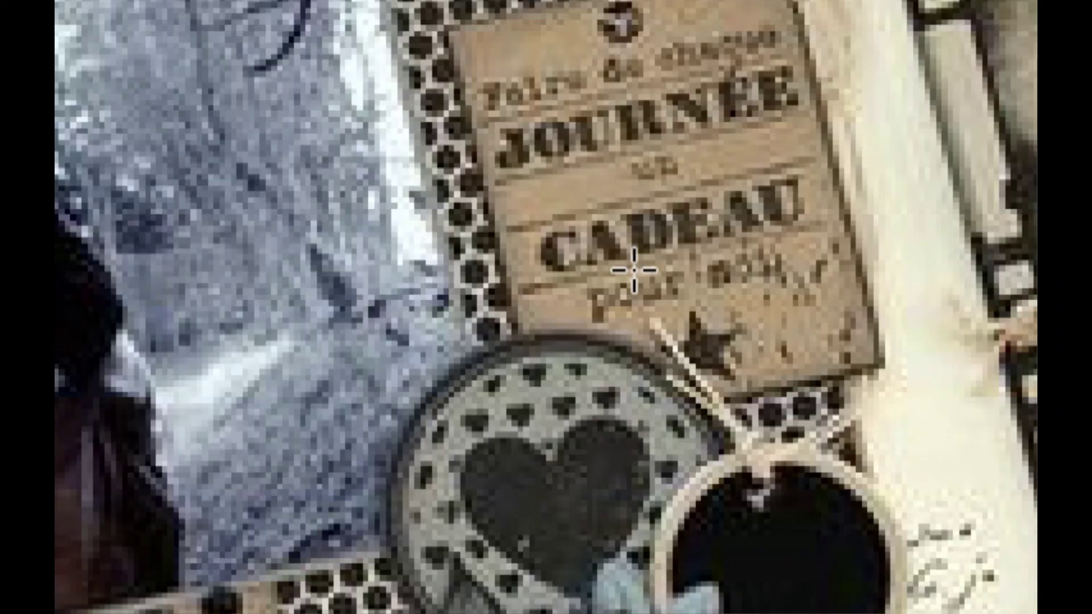
scroll(635, 270, "down", 3)
scroll(675, 188, "up", 2)
scroll(676, 207, "up", 1)
scroll(660, 208, "up", 2)
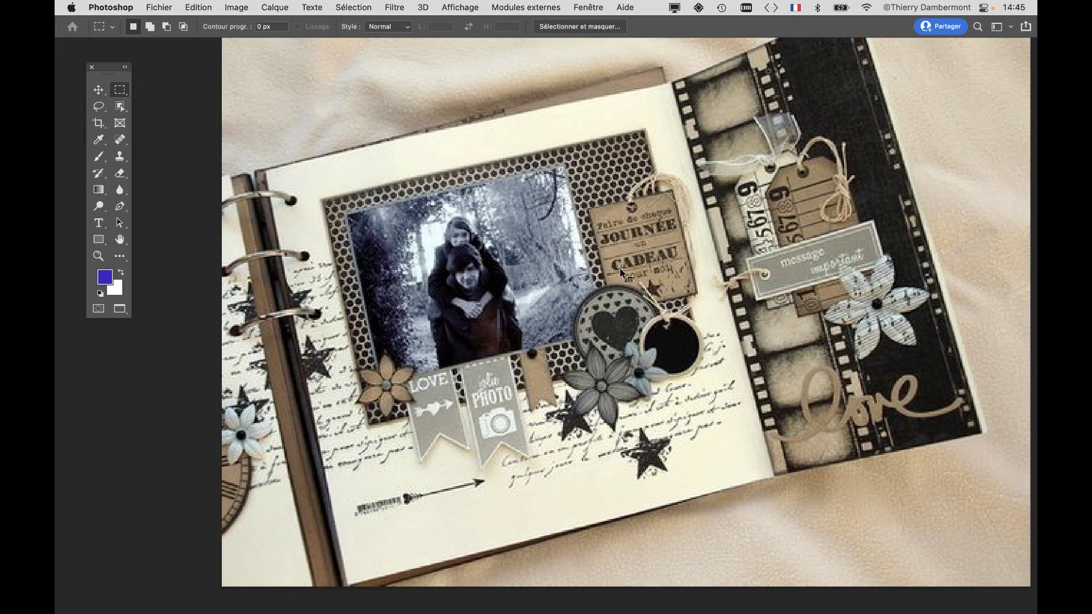
key("ctrl+Tab")
key("ctrl+0")
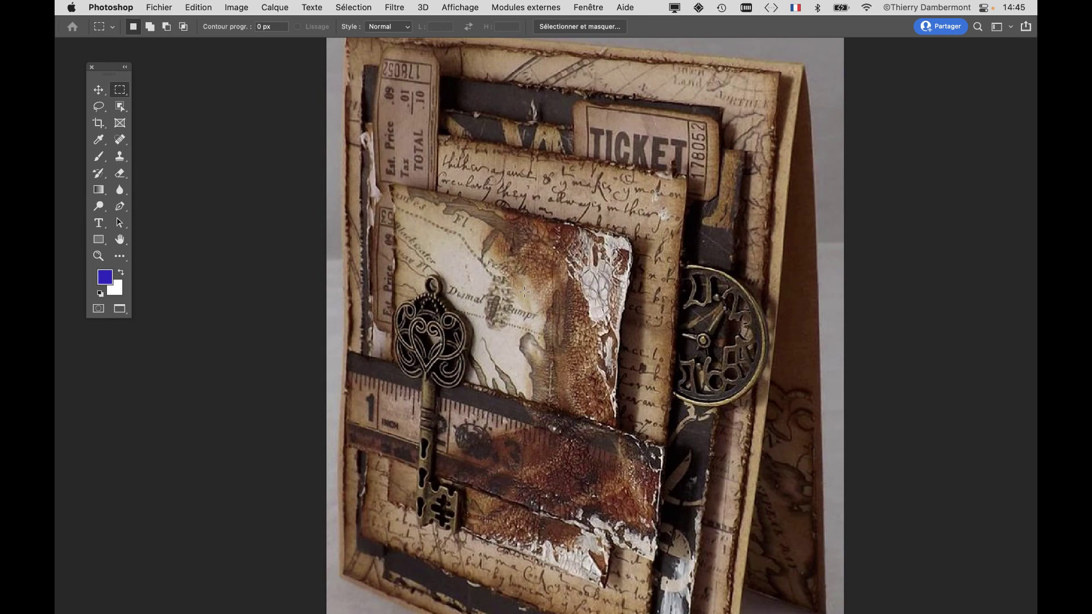
Step: Zoom out to see the whole key-and-ticket card, then close both scrapbooking images
scroll(524, 291, "down", 1)
scroll(524, 292, "down", 1)
scroll(524, 292, "down", 1)
scroll(523, 292, "down", 1)
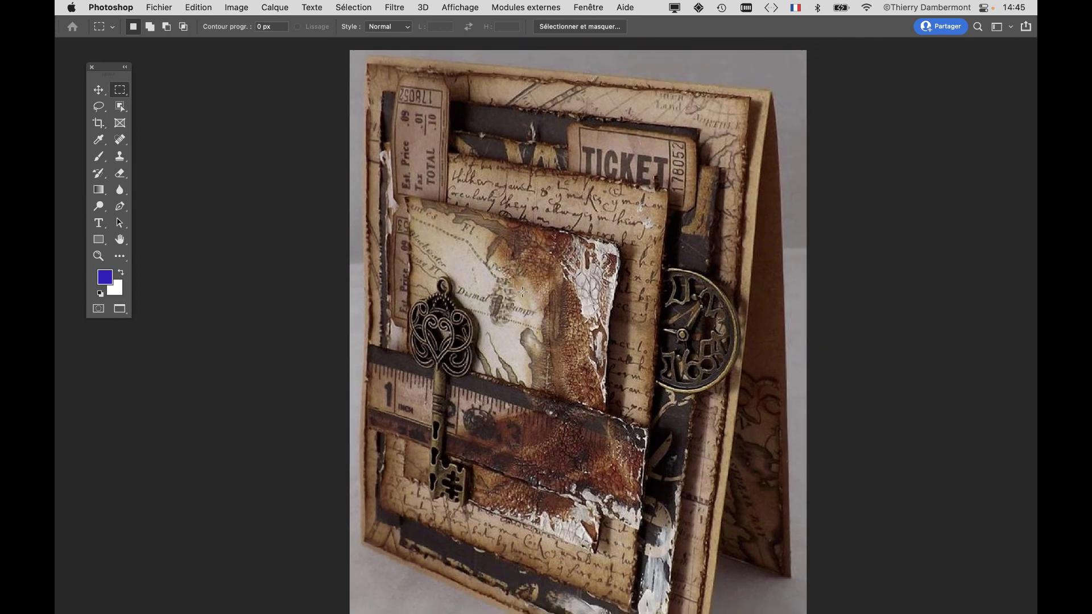
scroll(523, 291, "down", 1)
scroll(522, 291, "down", 1)
scroll(521, 291, "down", 1)
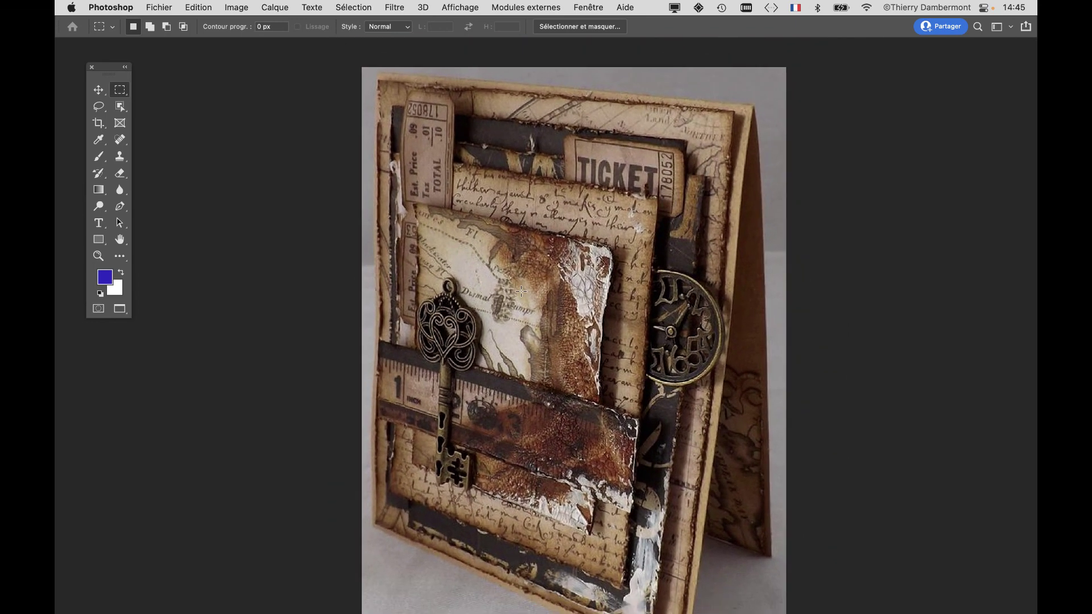
scroll(521, 291, "down", 1)
scroll(521, 291, "down", 1)
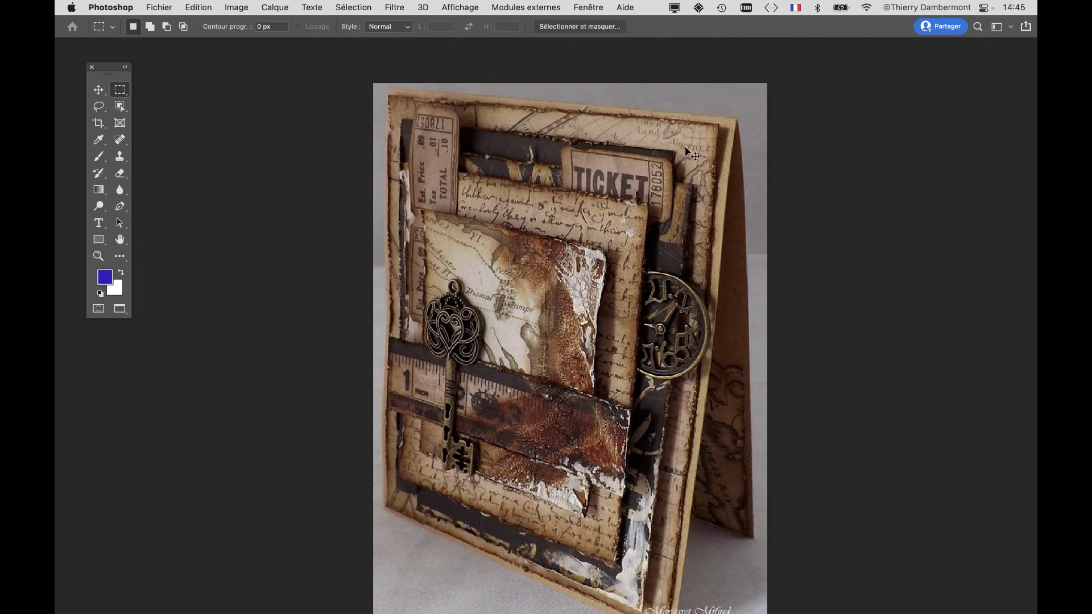
key("super+w")
key("super+w")
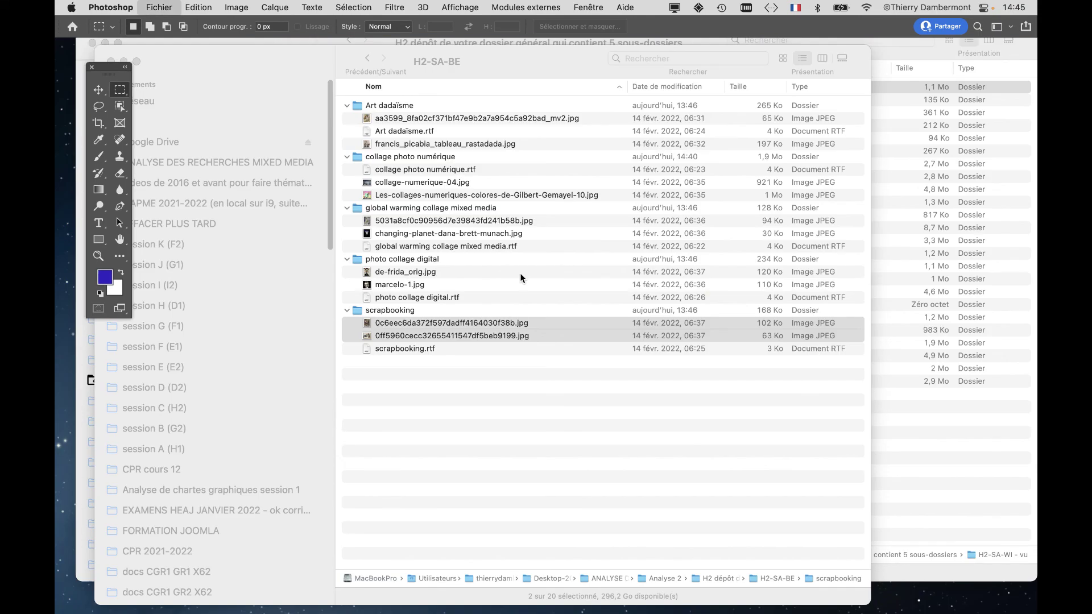
Step: Select everything in the Finder list and collapse it to H2-SA-BE's five folders, then deselect
left_click(504, 398)
left_click(425, 380)
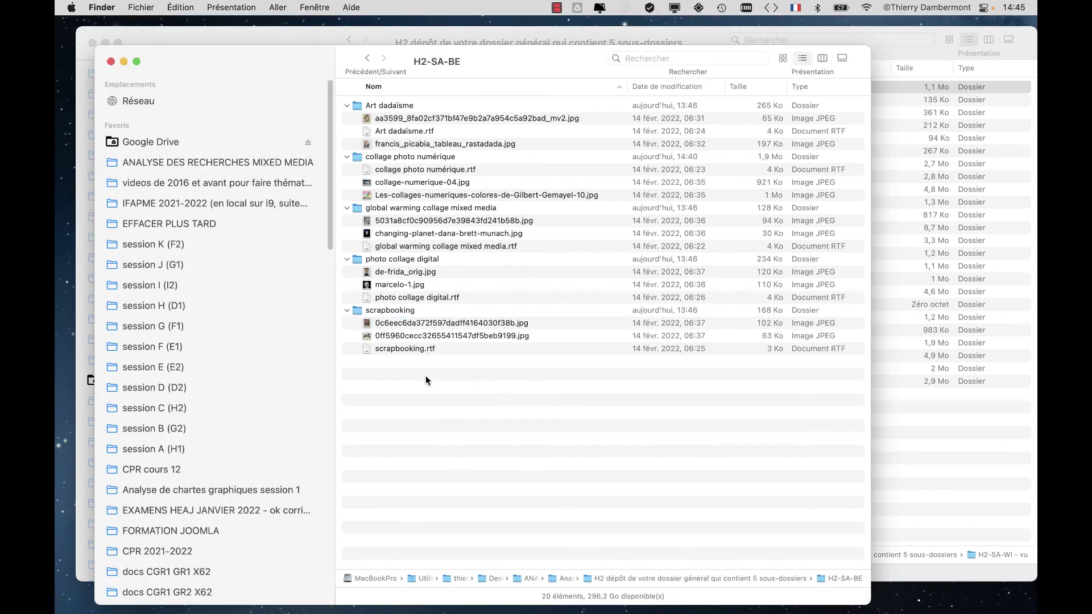
key("super+a")
key("Left")
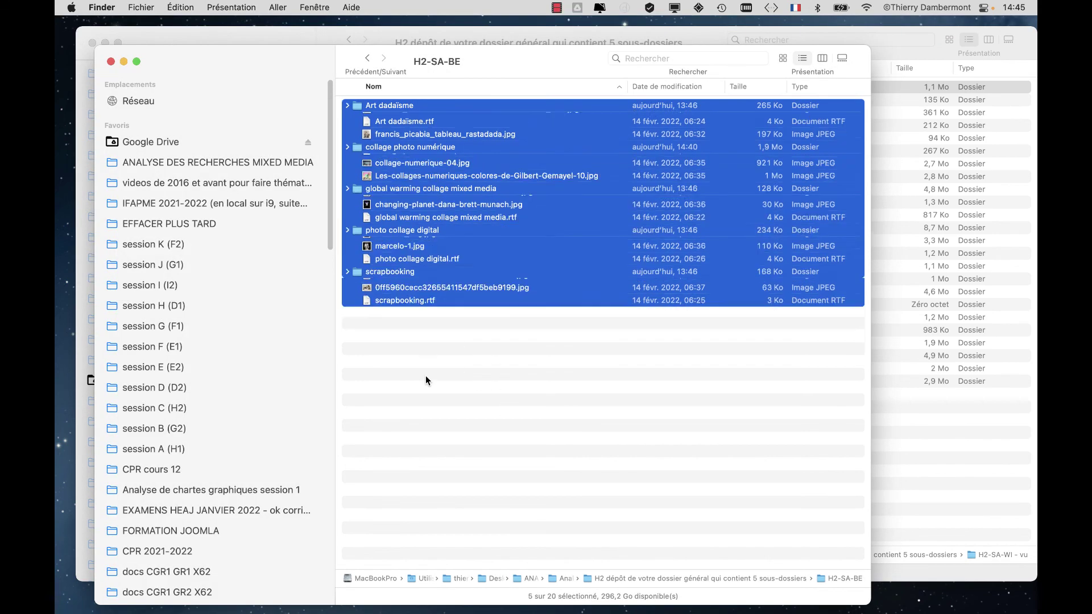
left_click(705, 489)
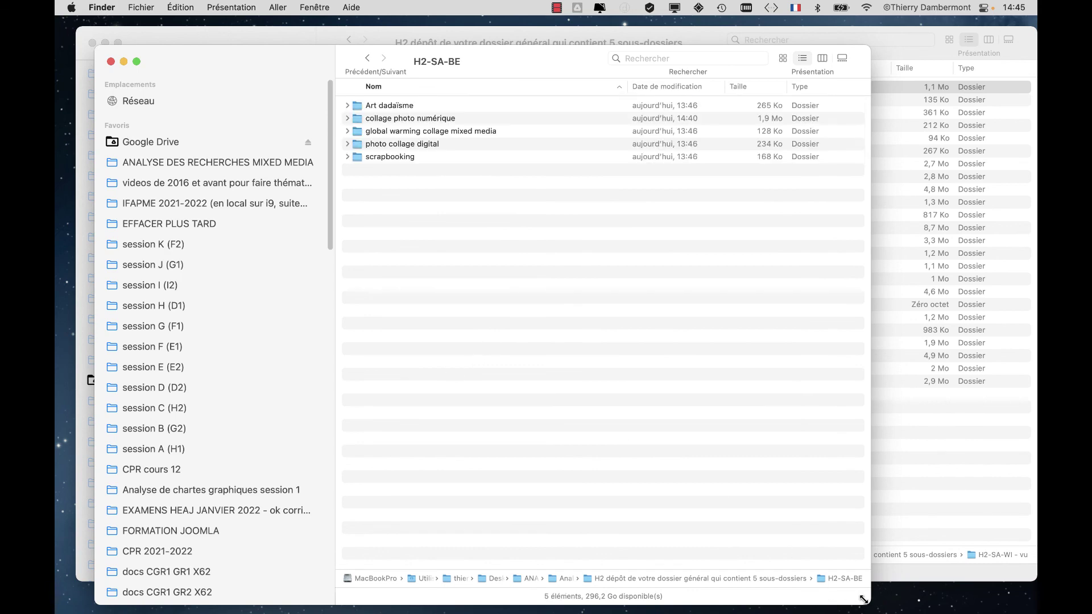